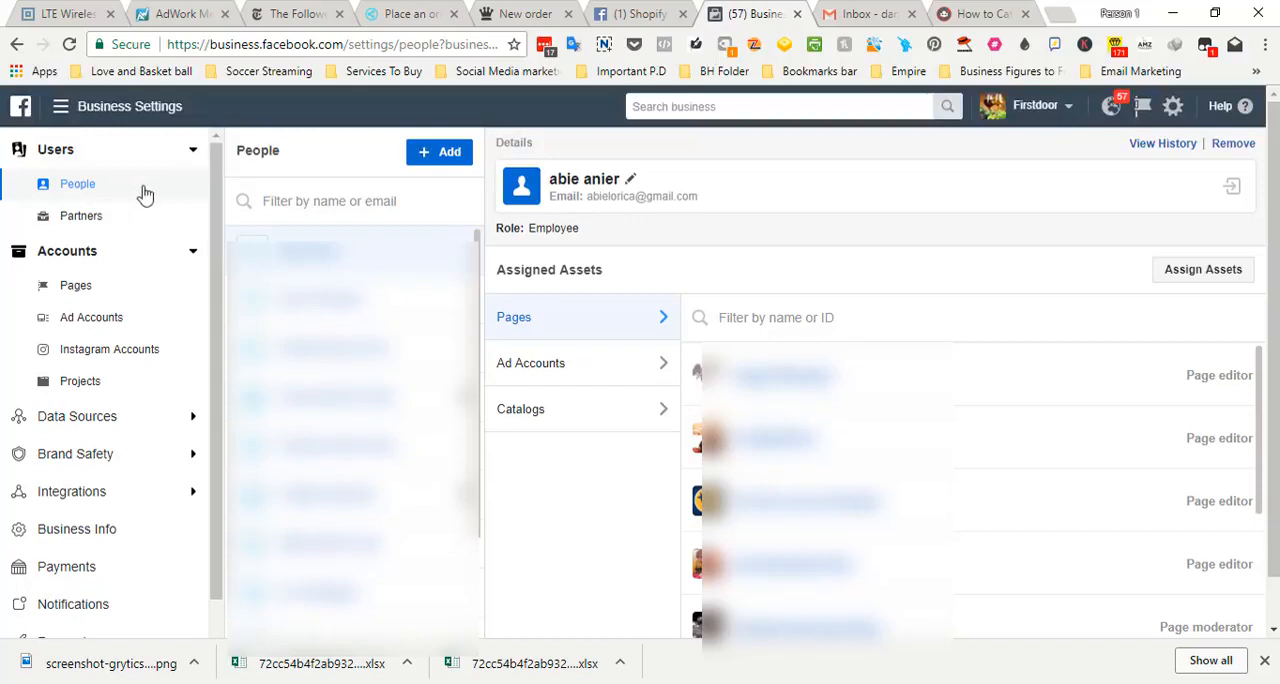
Open the form for adding people to the business, review its Employee and Admin roles, and cancel it
left_click(449, 155)
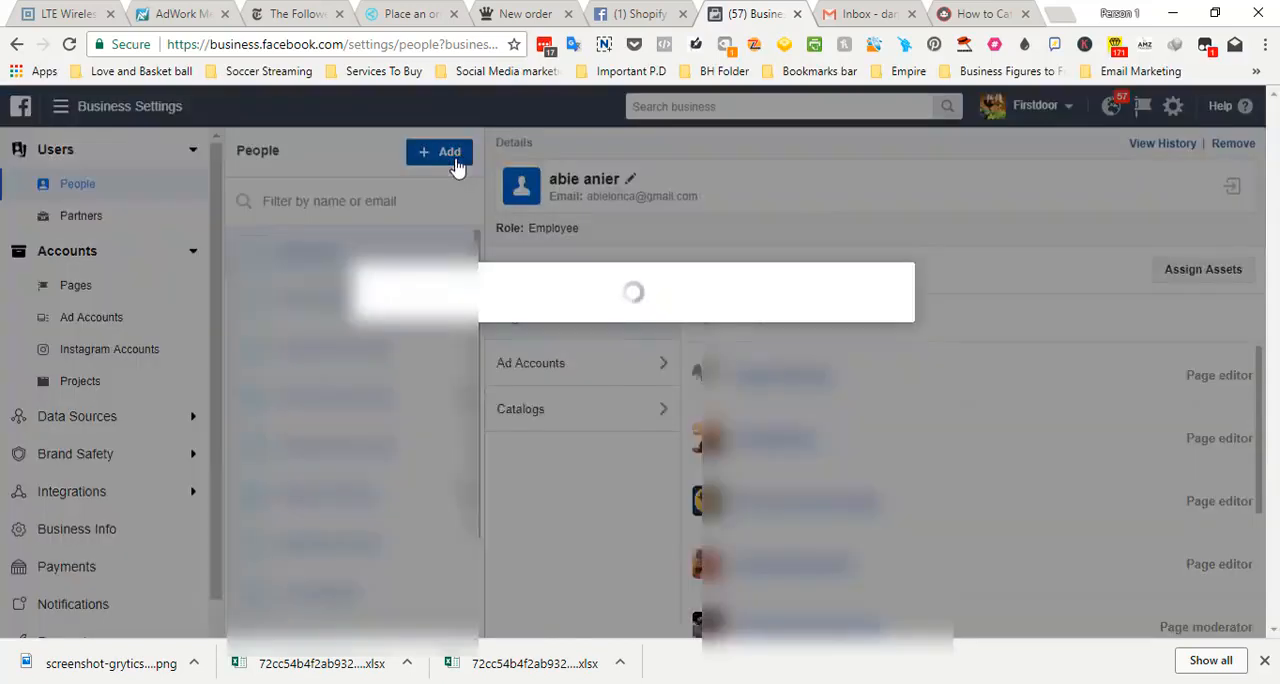
scroll(1270, 290, "down", 2)
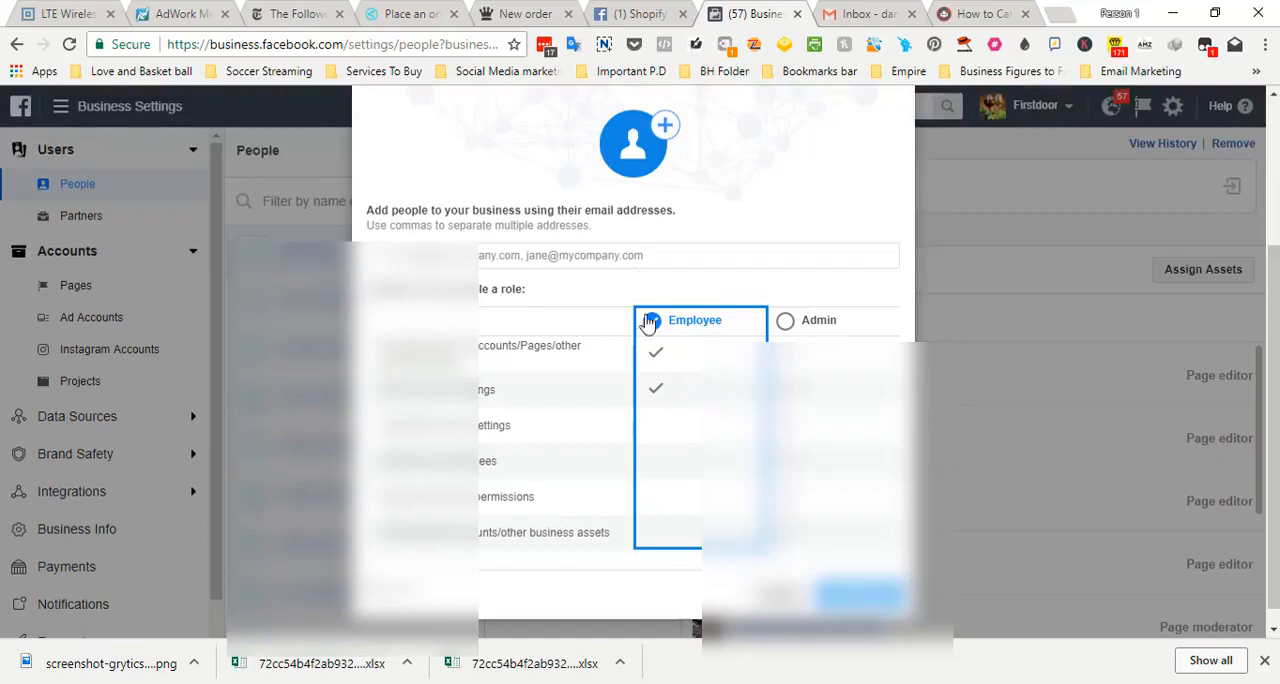
left_click(650, 259)
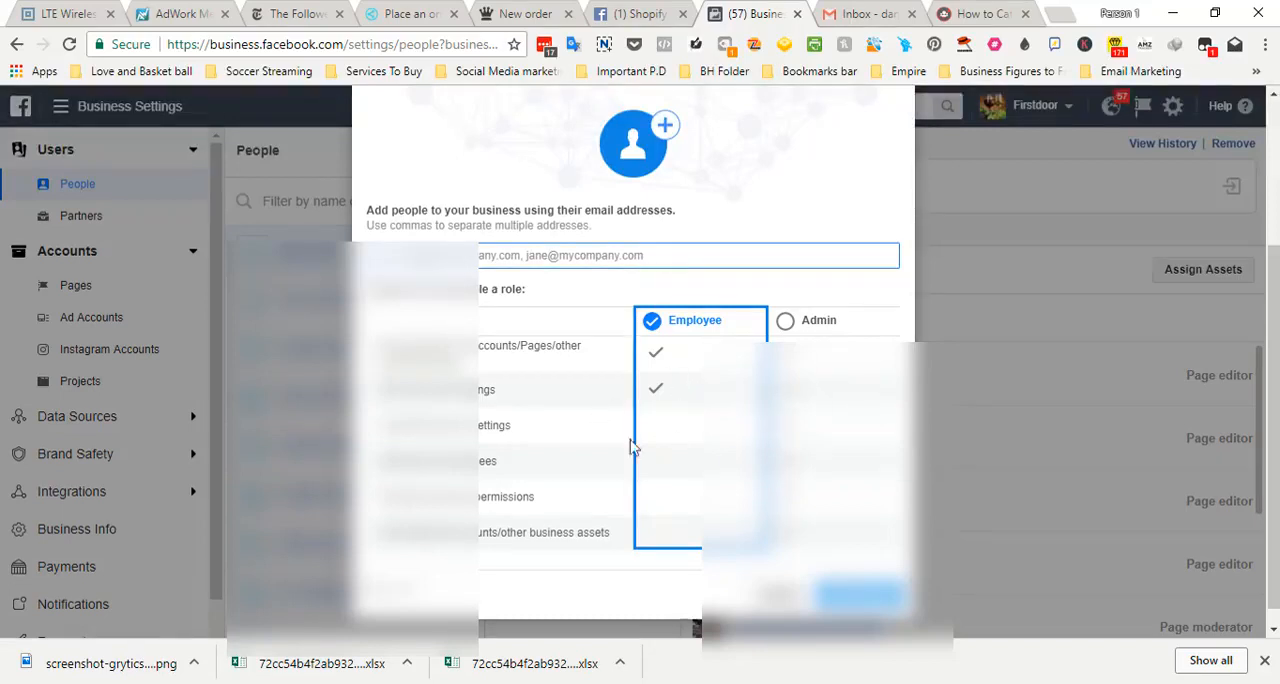
left_click(779, 595)
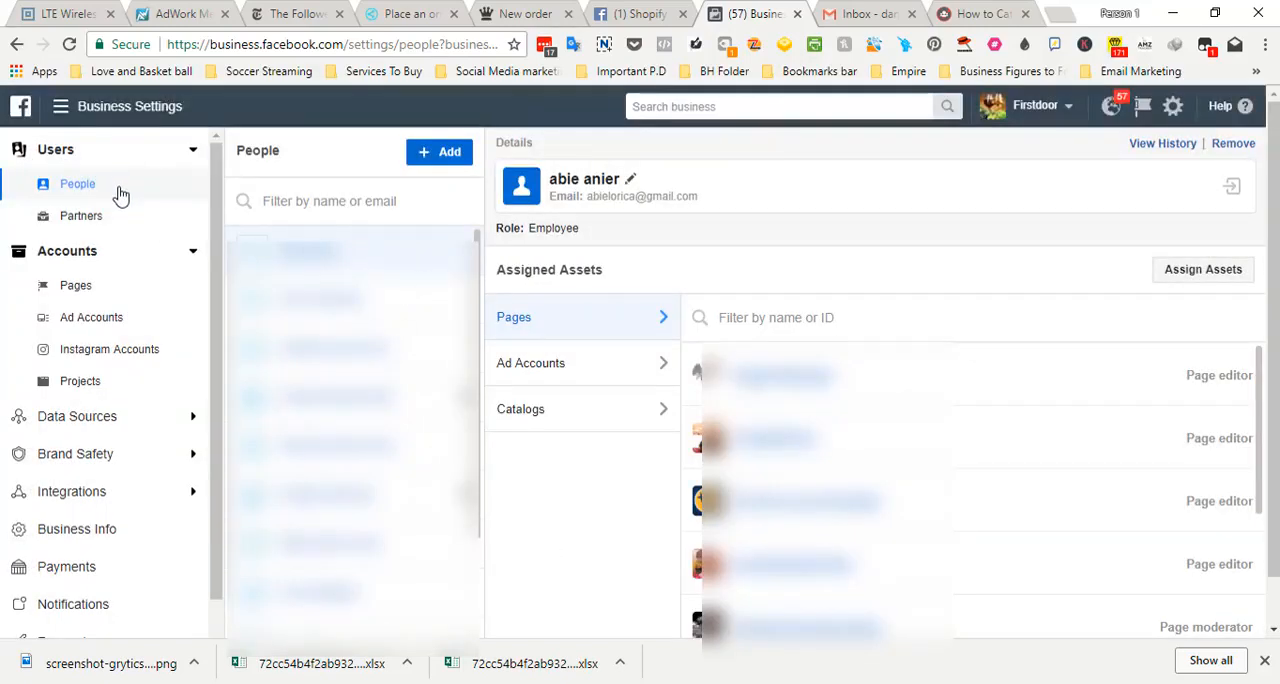
View the business's Pages and Ad Accounts, then inspect the Add an Ad Account form and cancel it
left_click(76, 286)
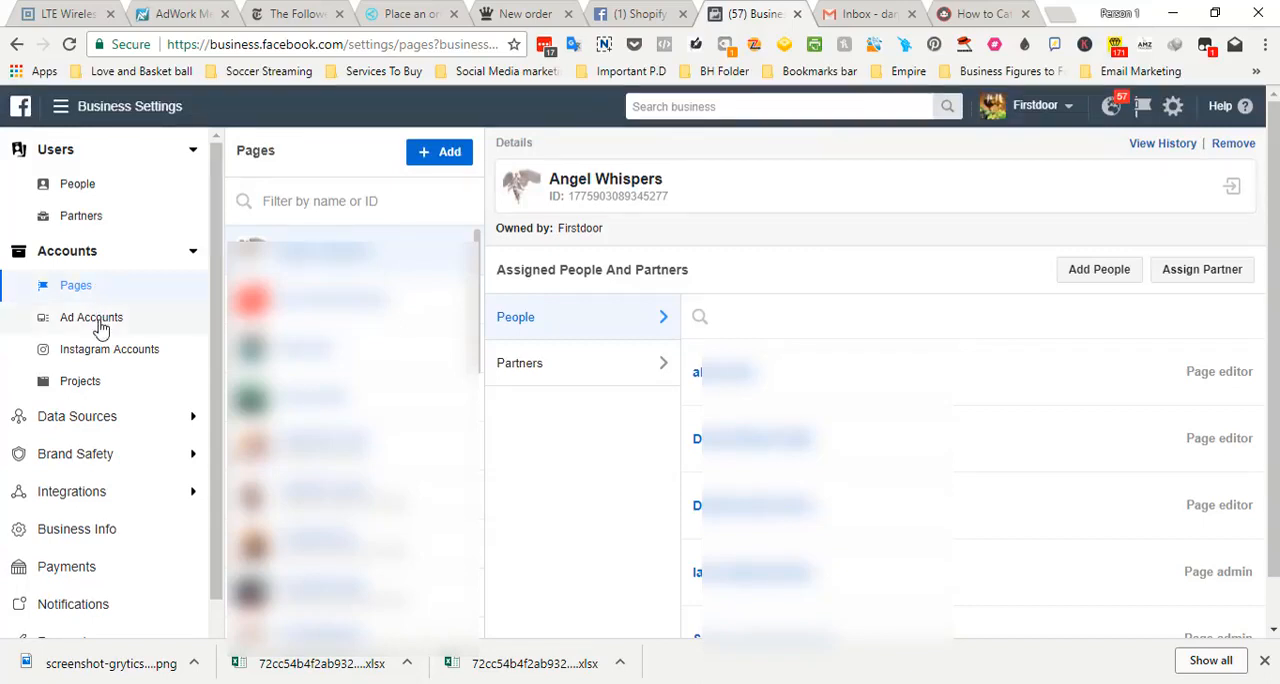
left_click(98, 320)
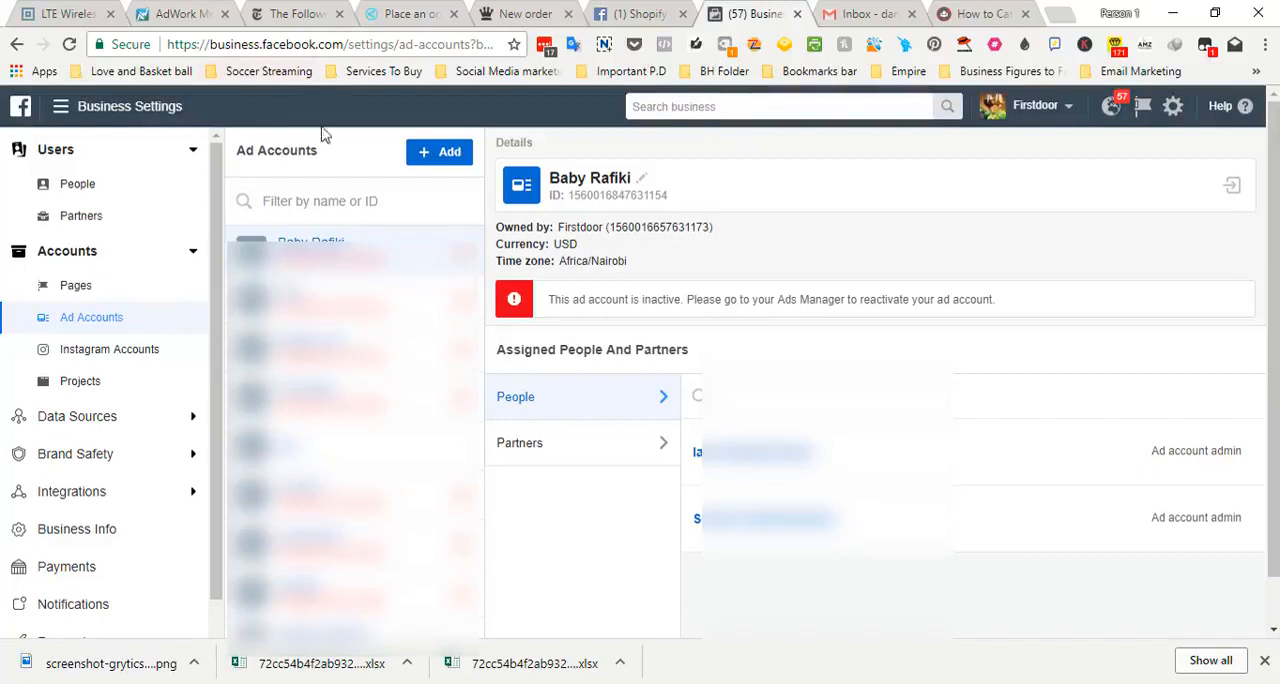
left_click(437, 156)
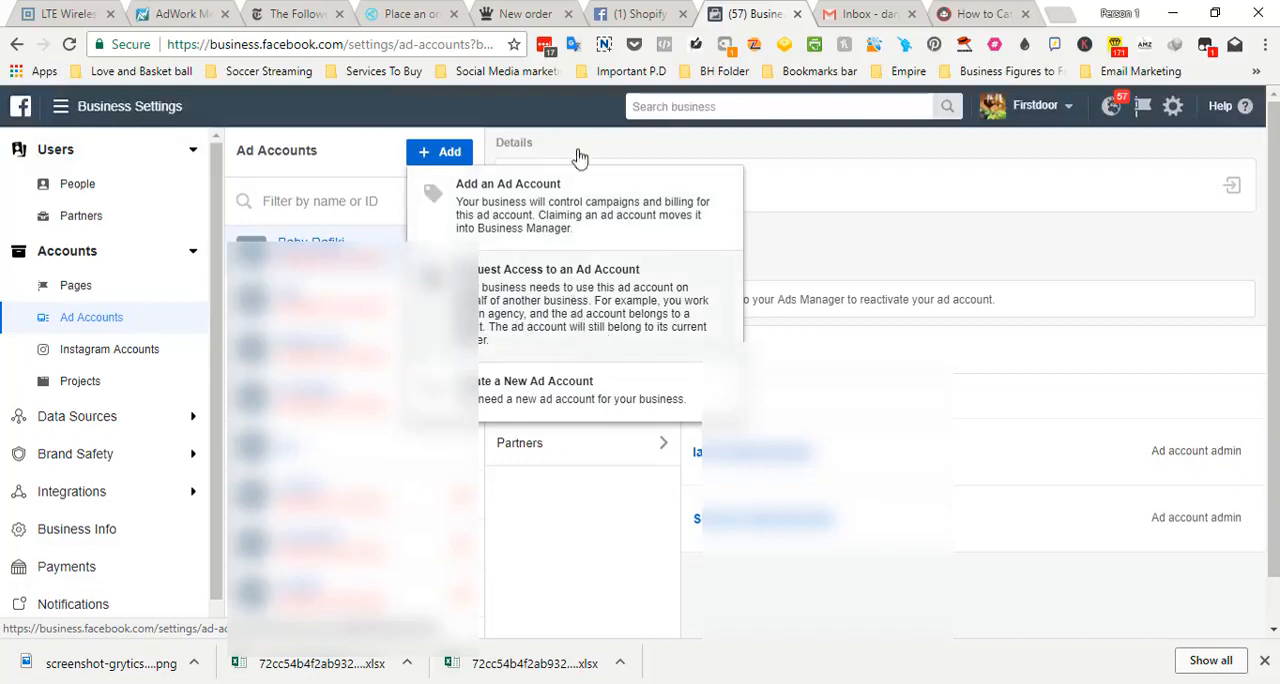
left_click(586, 195)
left_click(722, 423)
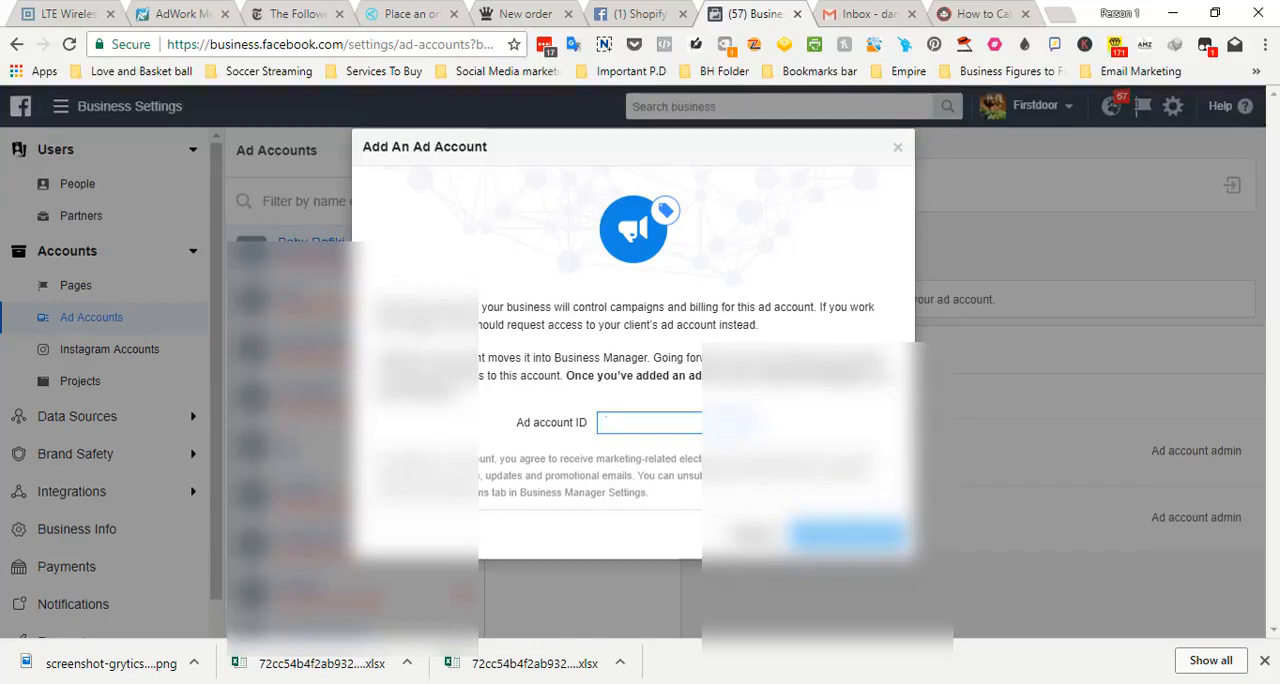
left_click(752, 537)
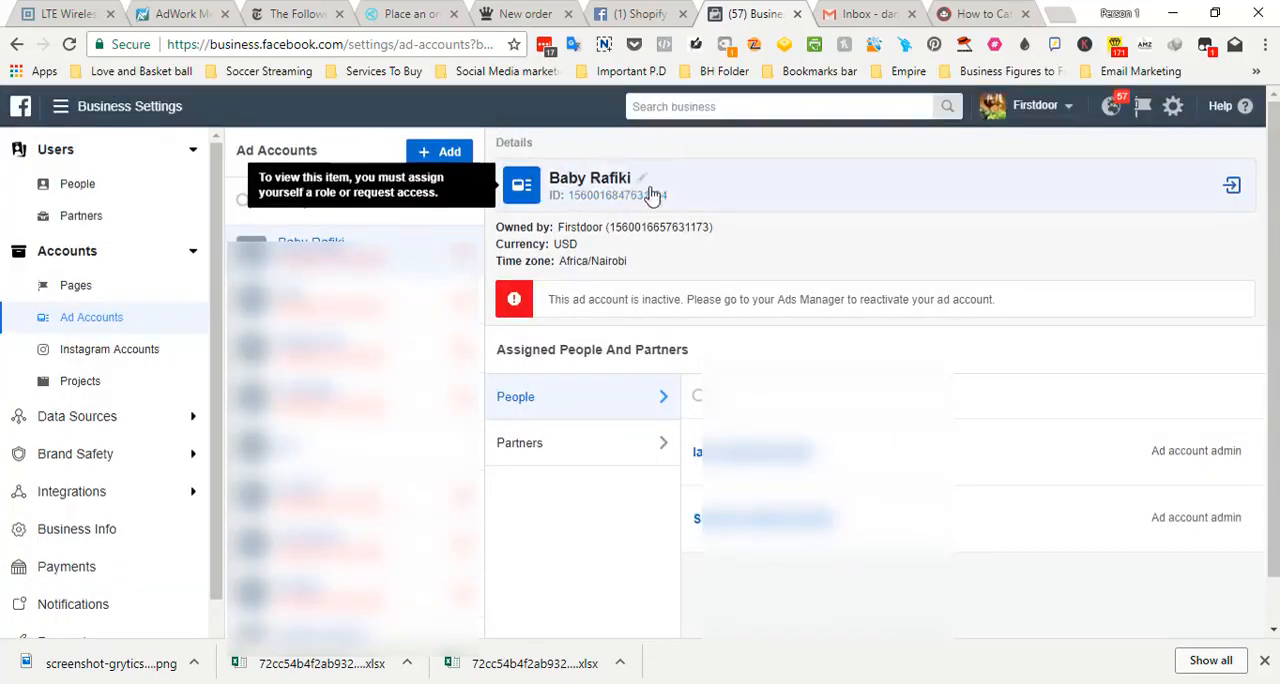
Inspect the forms for requesting access to an ad account and creating a new ad account, cancelling each one
left_click(440, 152)
left_click(543, 276)
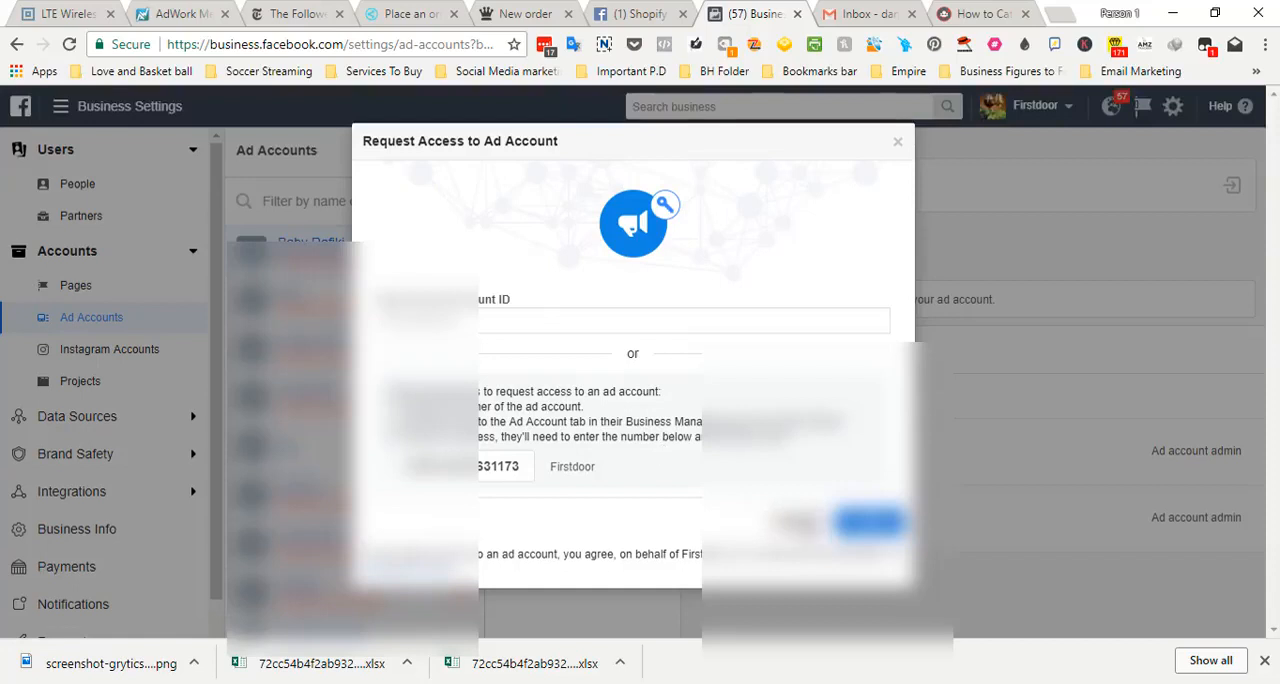
left_click(797, 521)
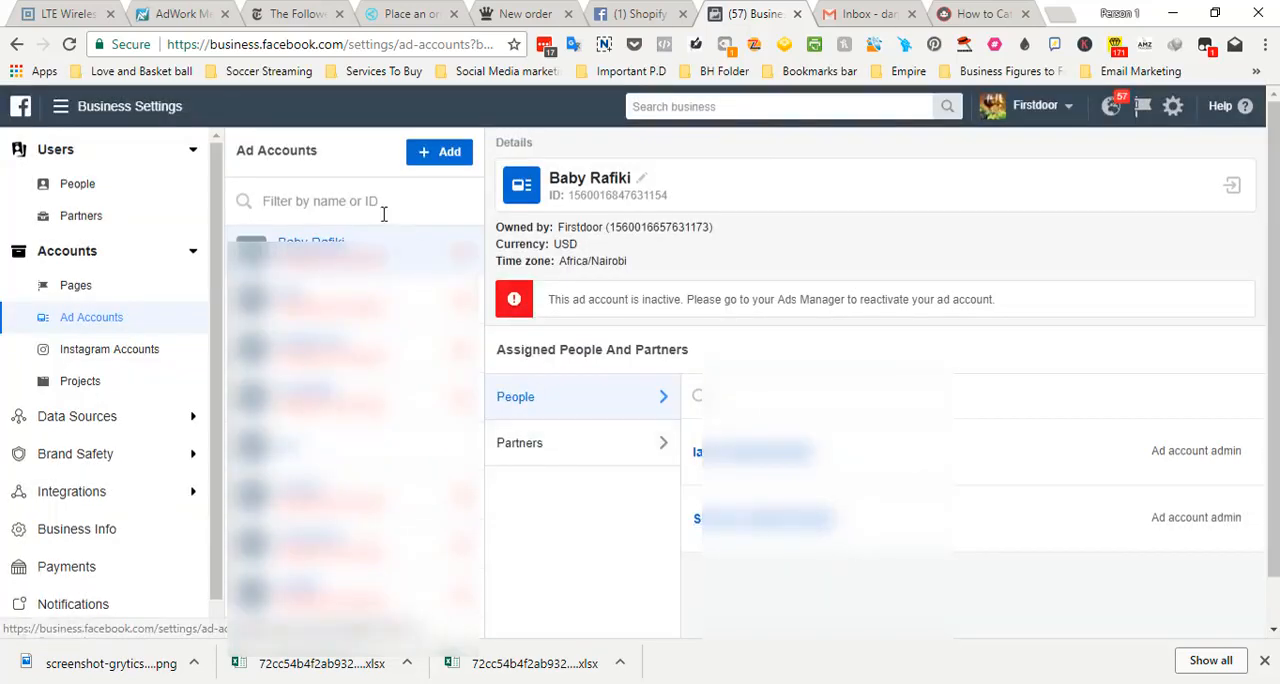
left_click(449, 152)
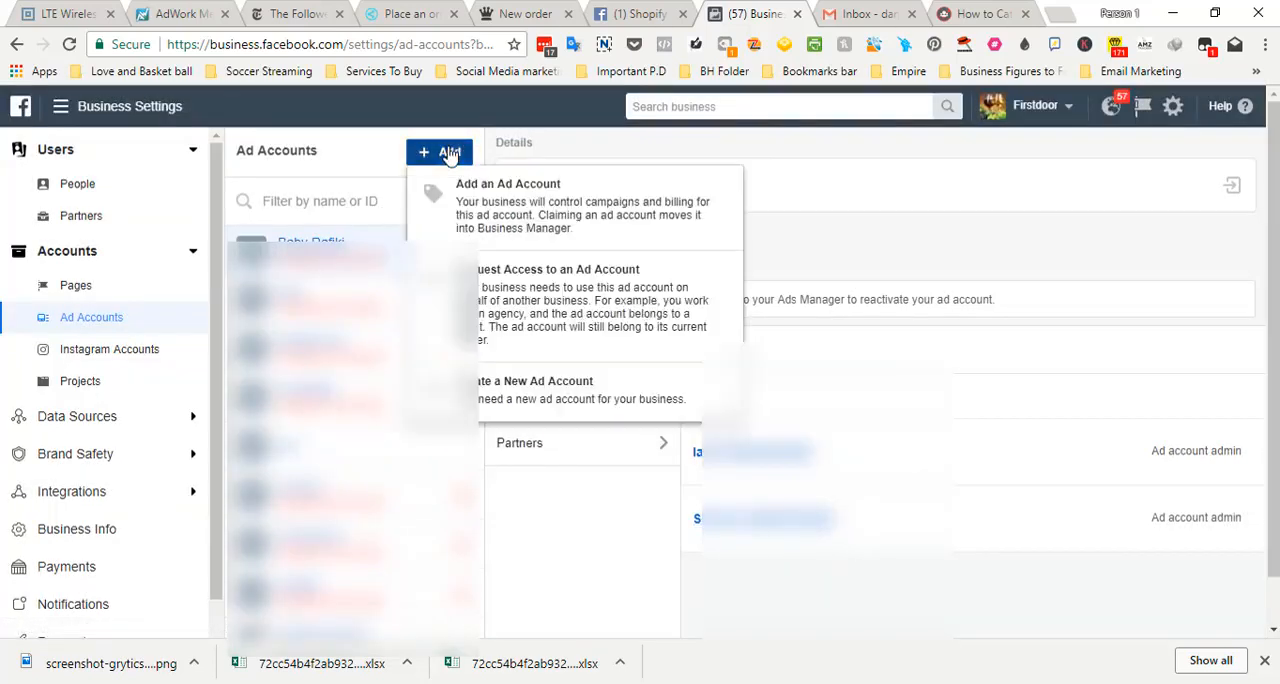
left_click(557, 394)
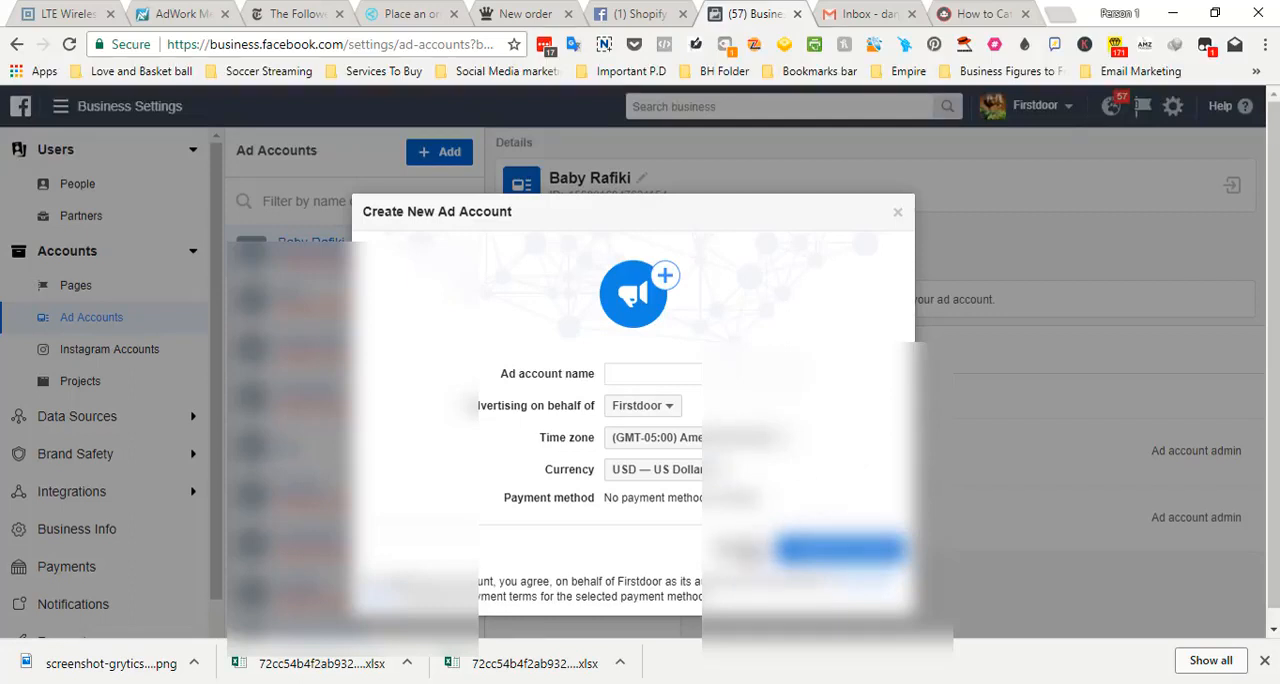
left_click(747, 552)
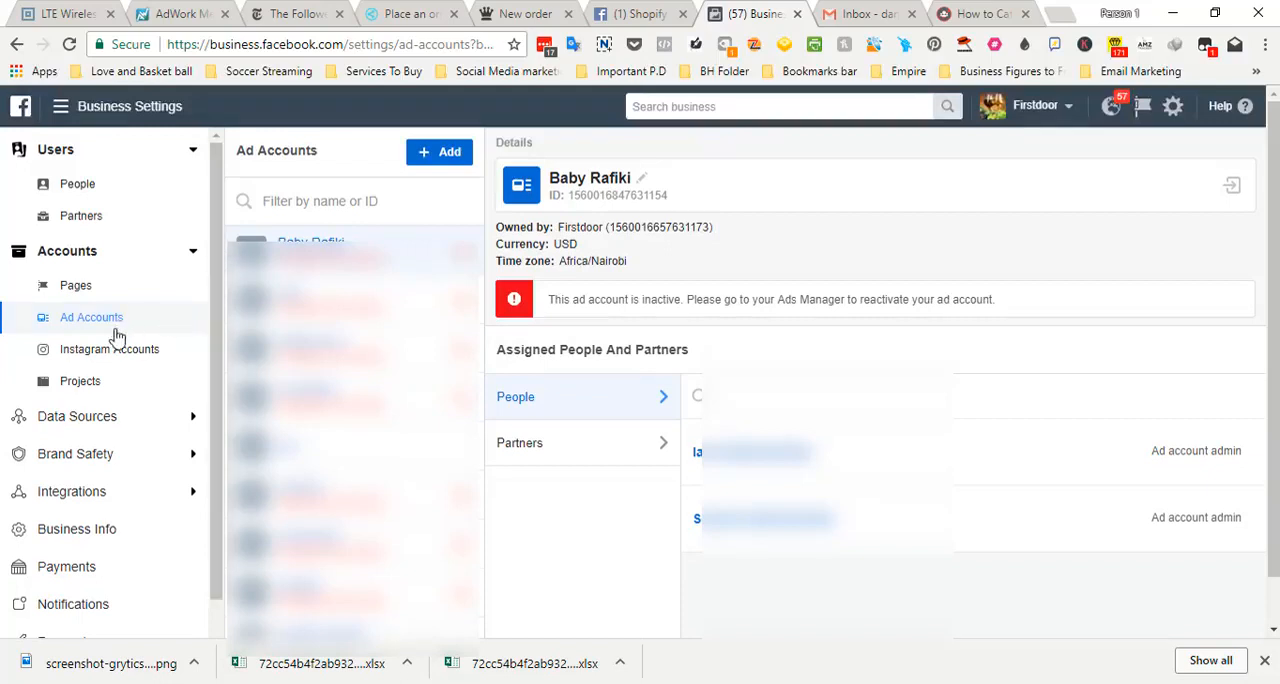
Show the Pixels under Data Sources, inspect the Create a Facebook Pixel form and close it without creating one
left_click(191, 417)
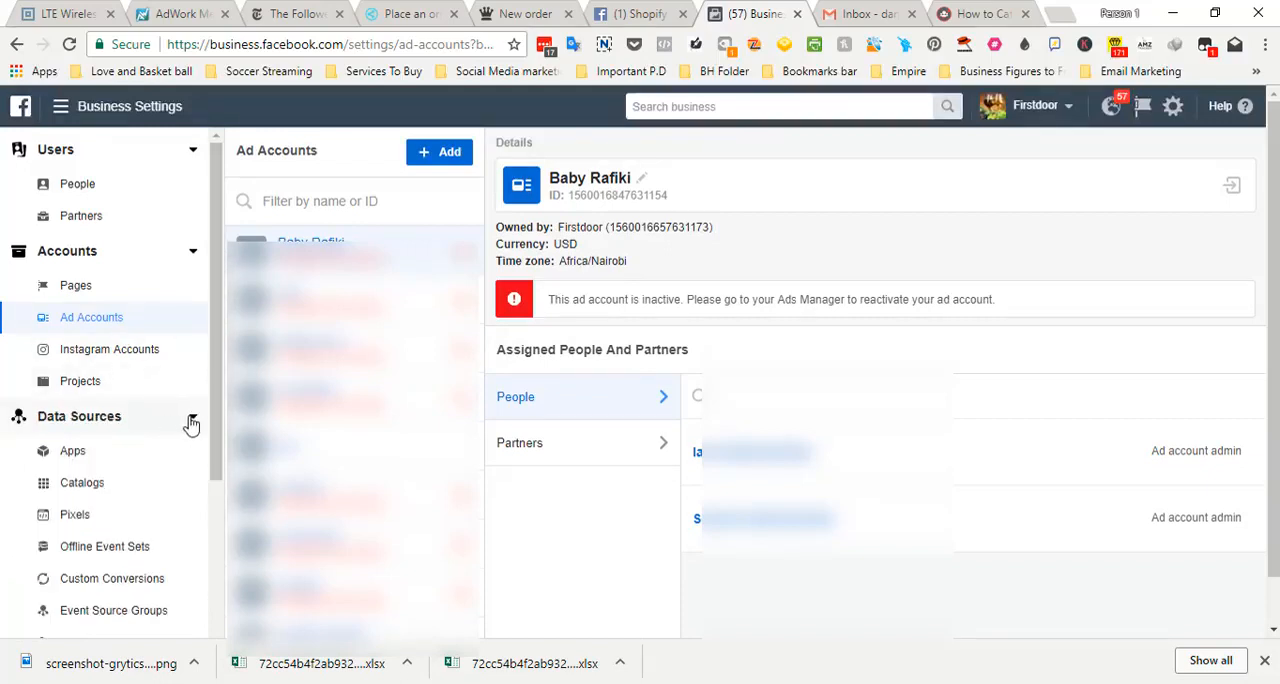
left_click(90, 518)
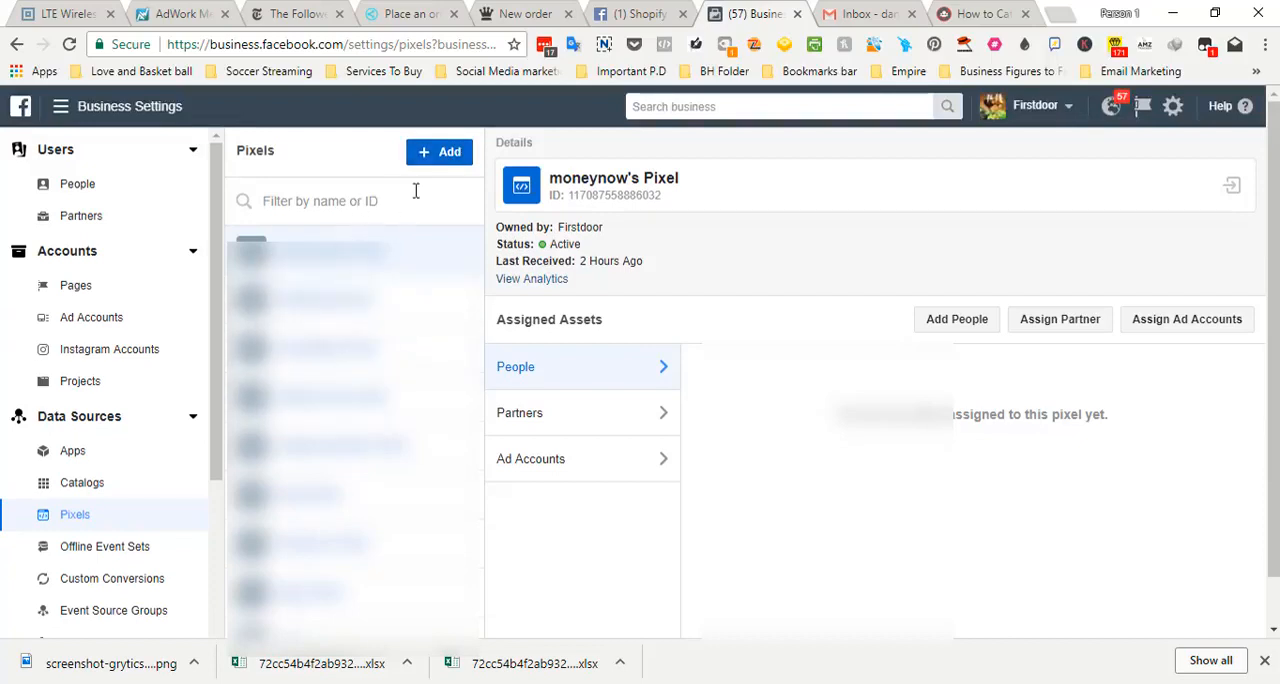
left_click(430, 156)
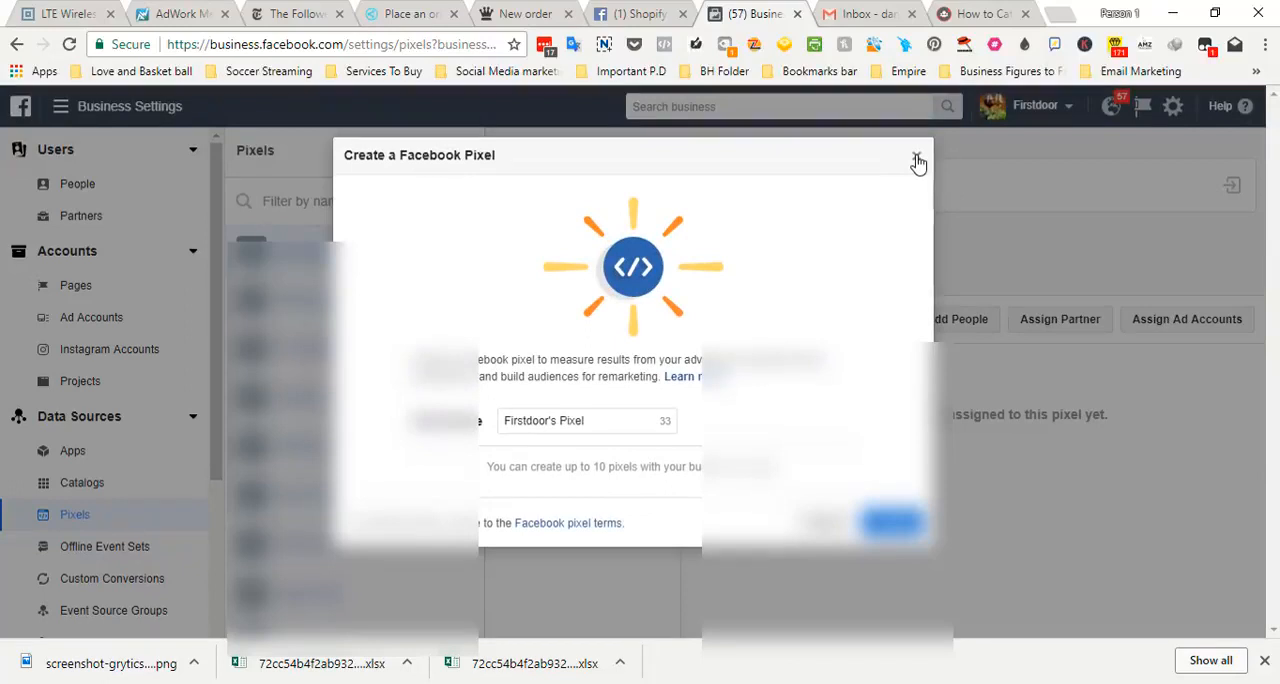
left_click(916, 159)
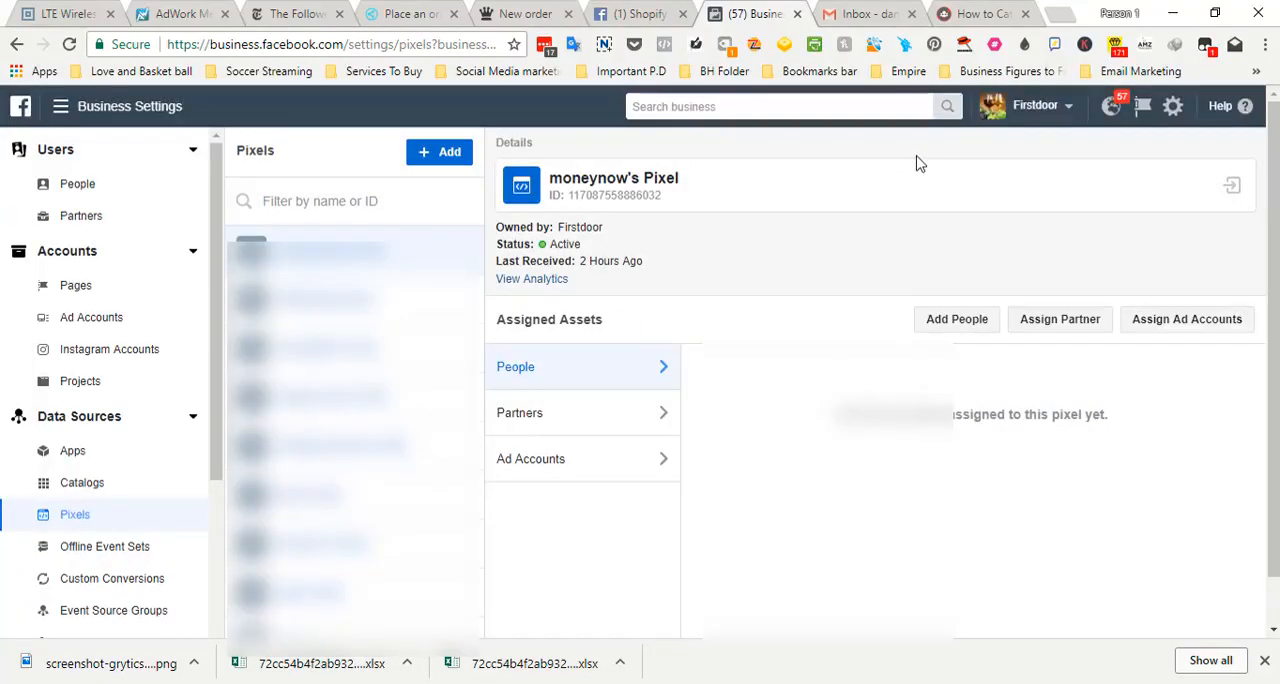
View the details of several existing pixels, ending on incredible's Pixel, and check the pixel creation form again before cancelling it
left_click(430, 305)
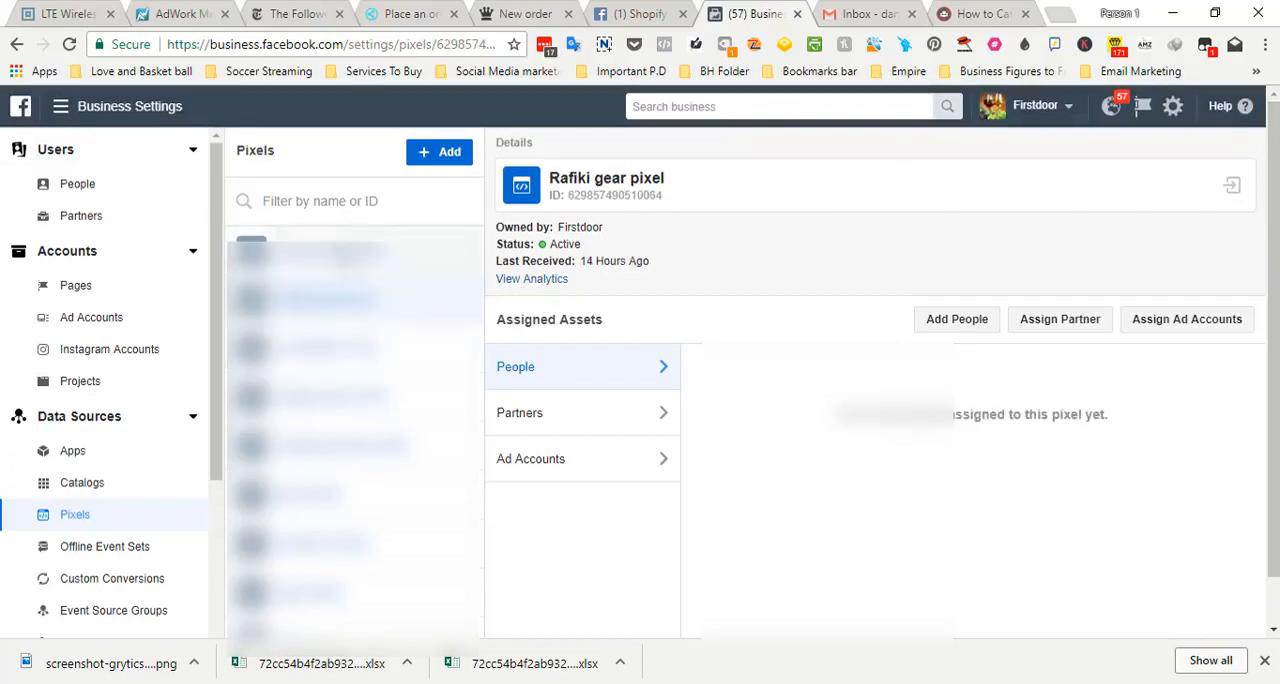
left_click(390, 252)
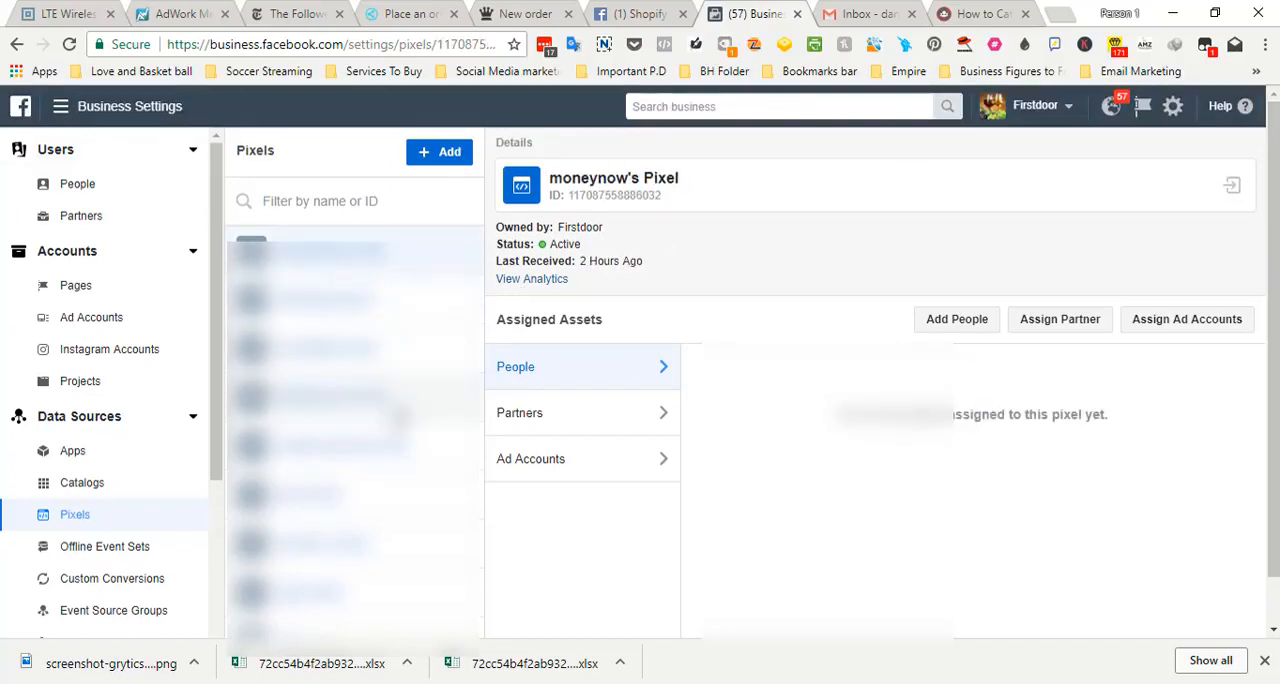
left_click(390, 405)
left_click(390, 365)
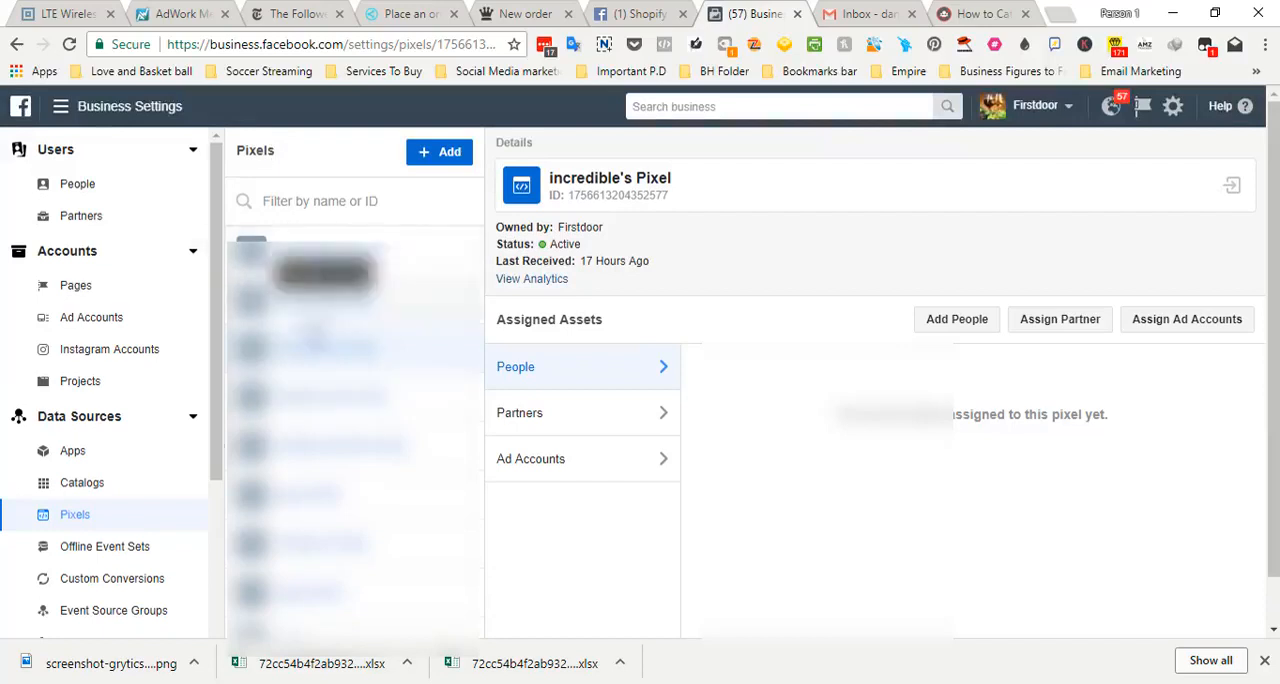
left_click(425, 160)
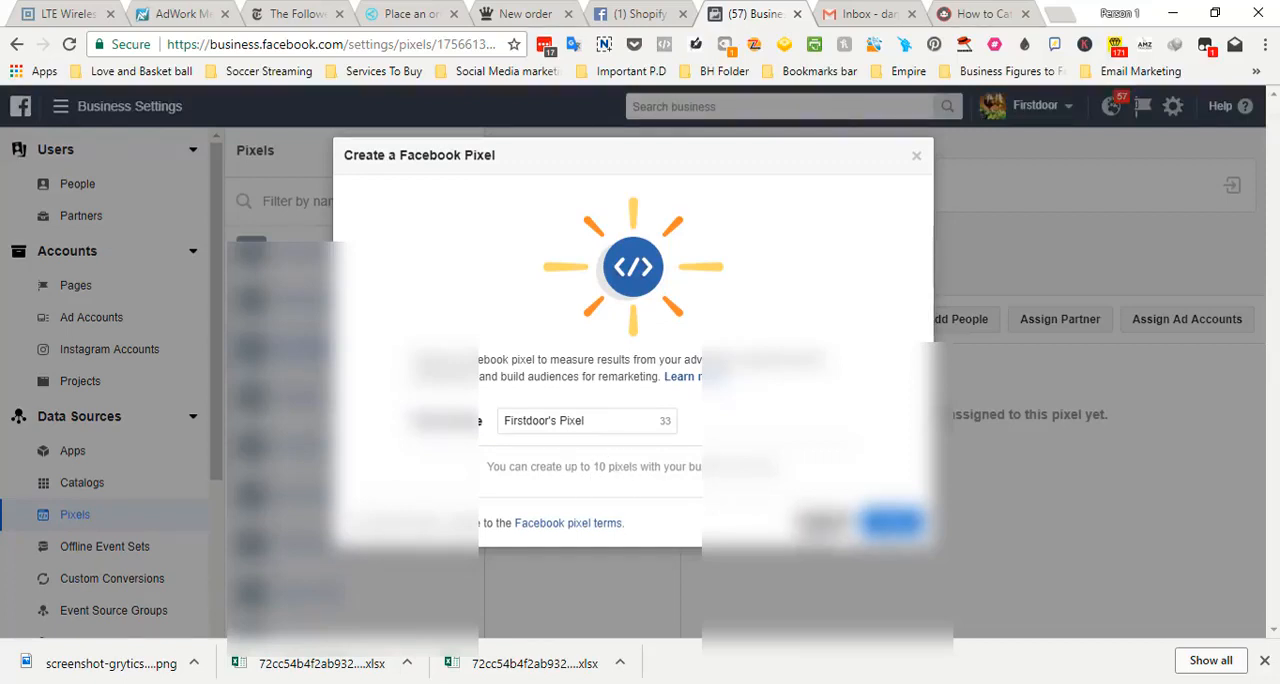
left_click(822, 522)
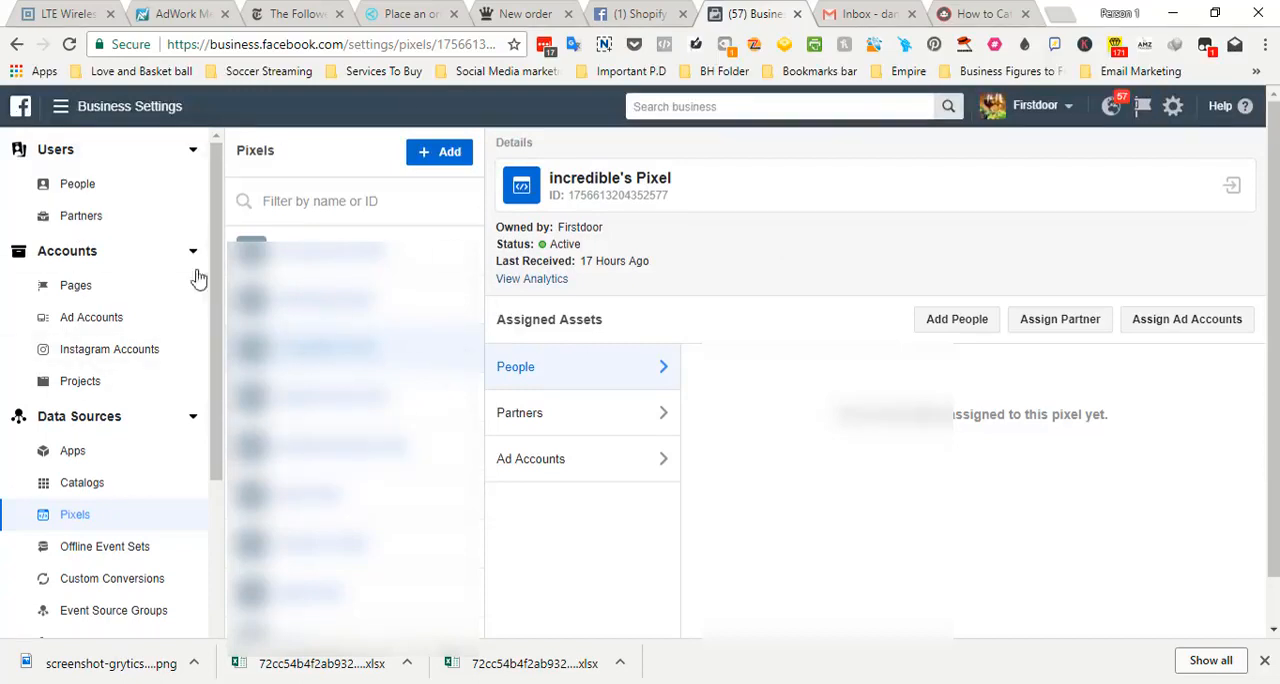
Review the People, Pages, Ad Accounts and Pixels sections of the business settings once more in turn
left_click(89, 197)
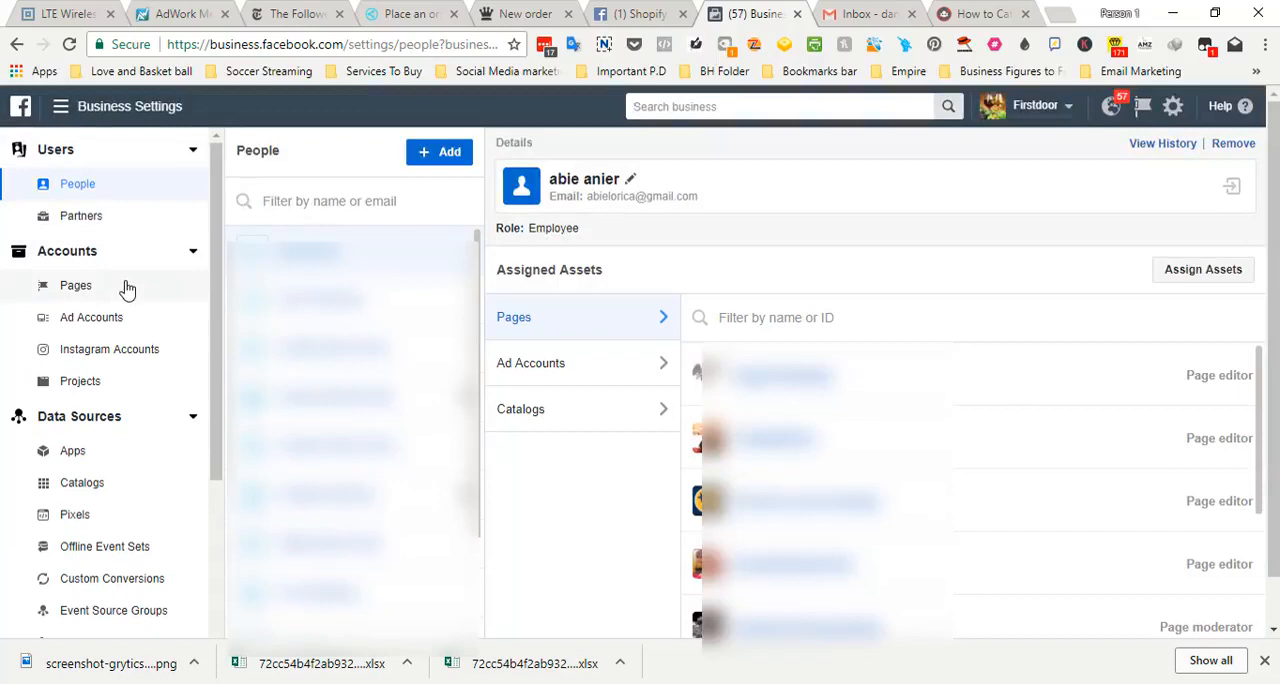
left_click(124, 288)
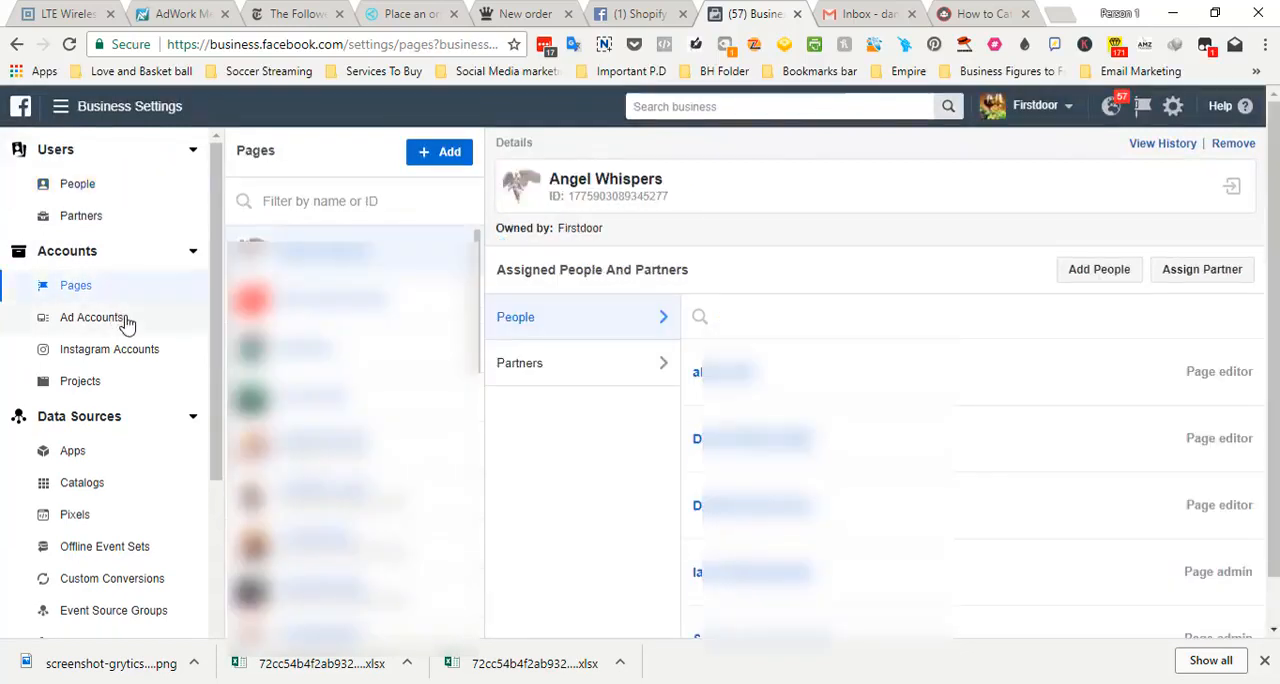
left_click(126, 320)
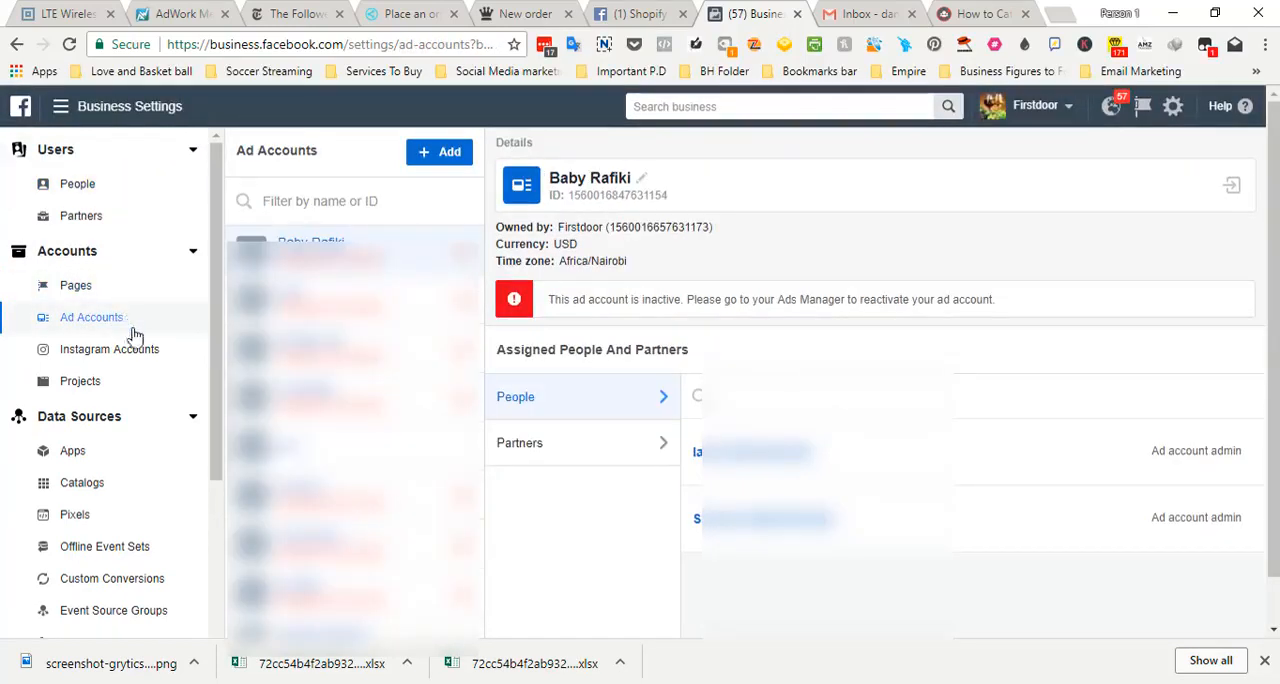
left_click(118, 518)
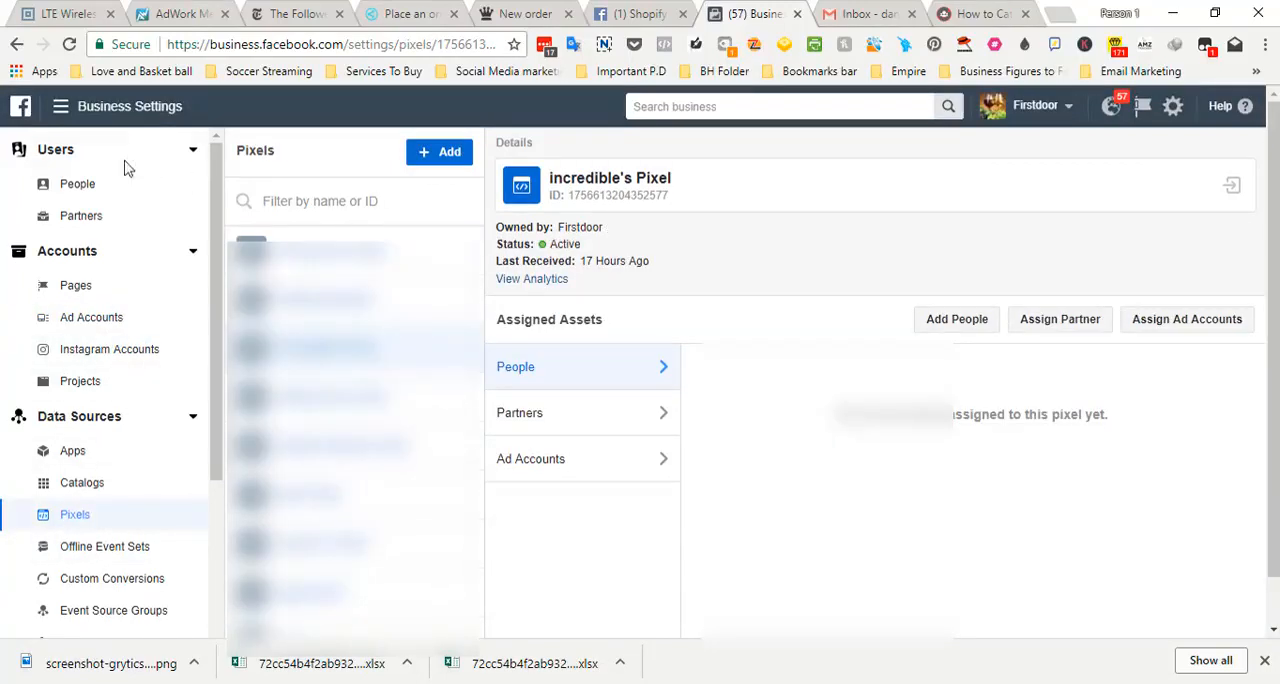
Open Audiences from the full list of business tools and switch the asset library to the moneynow ad account
left_click(62, 110)
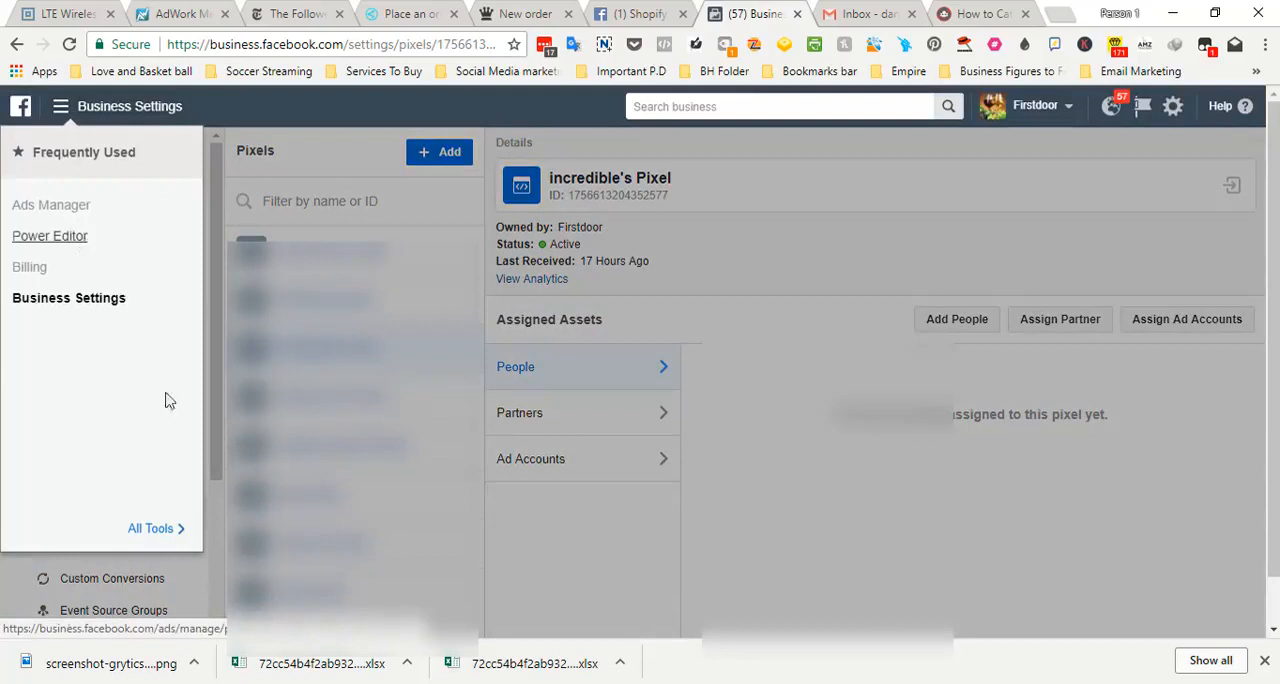
left_click(155, 526)
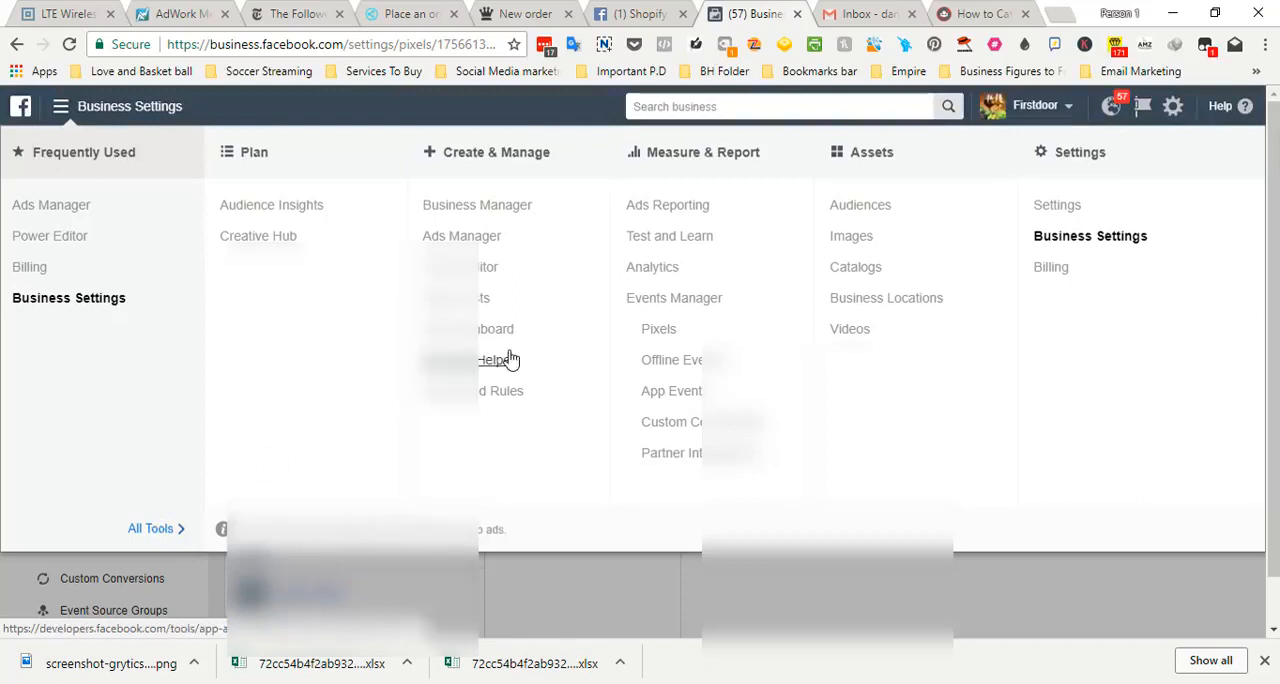
left_click(852, 207)
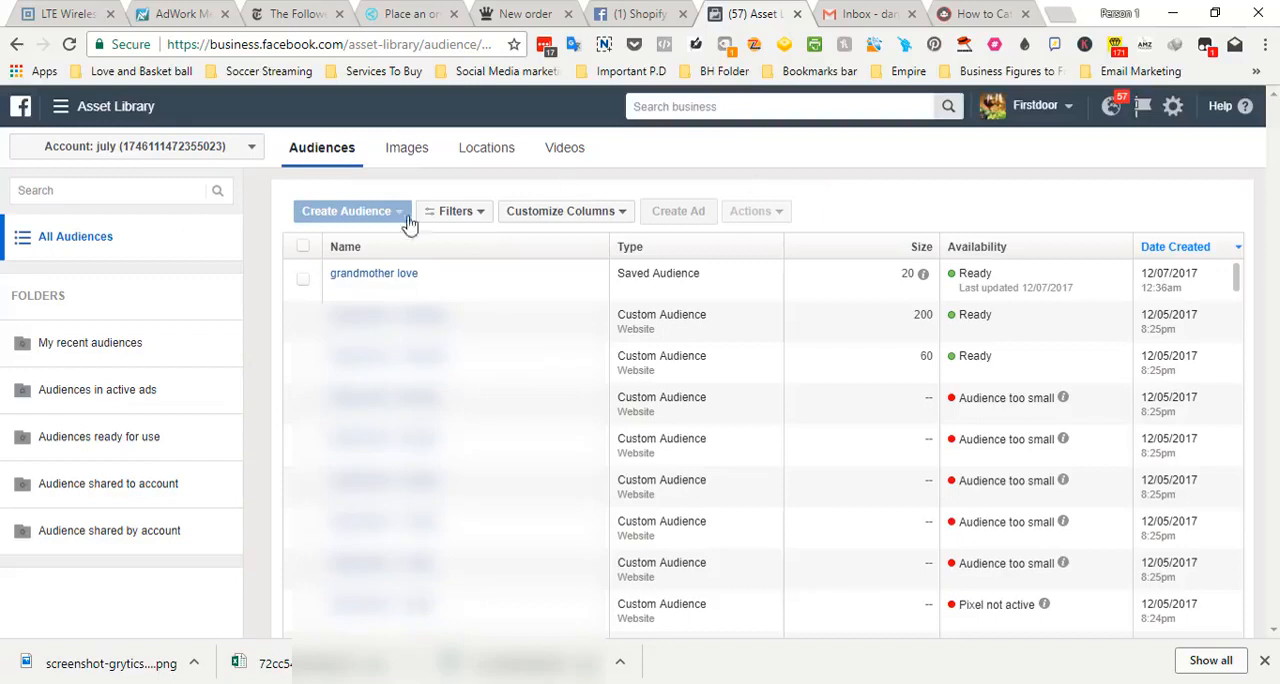
left_click(237, 150)
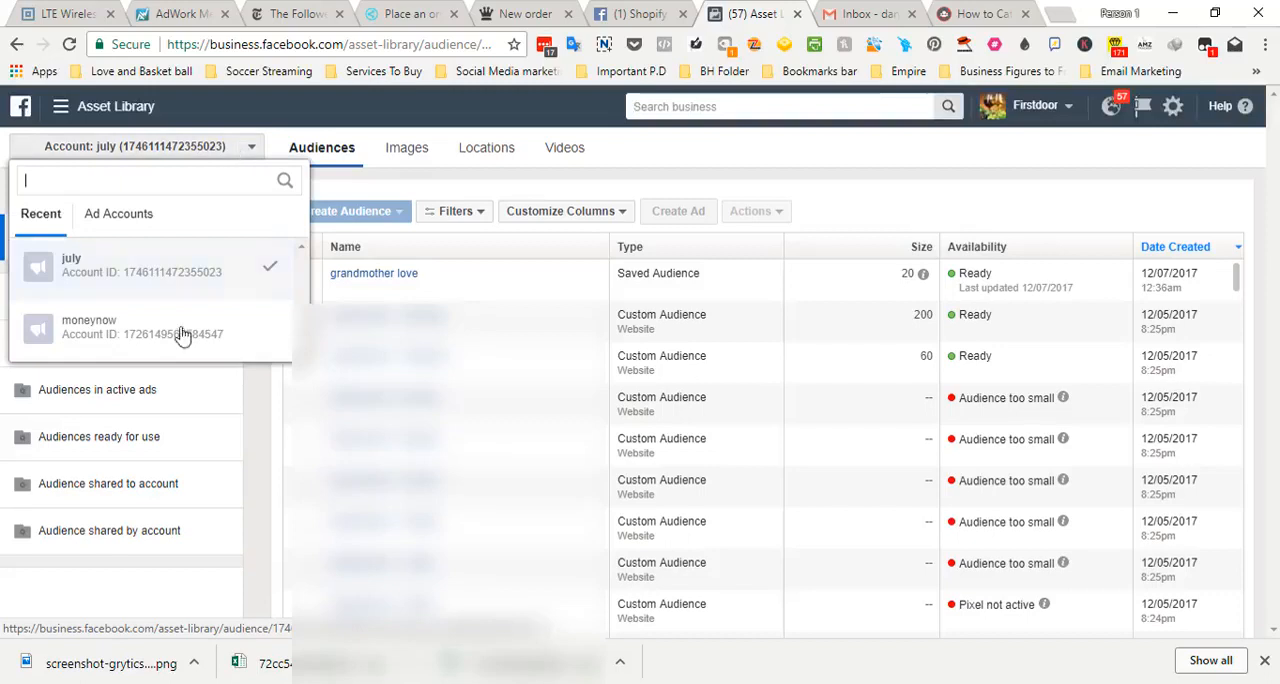
left_click(177, 347)
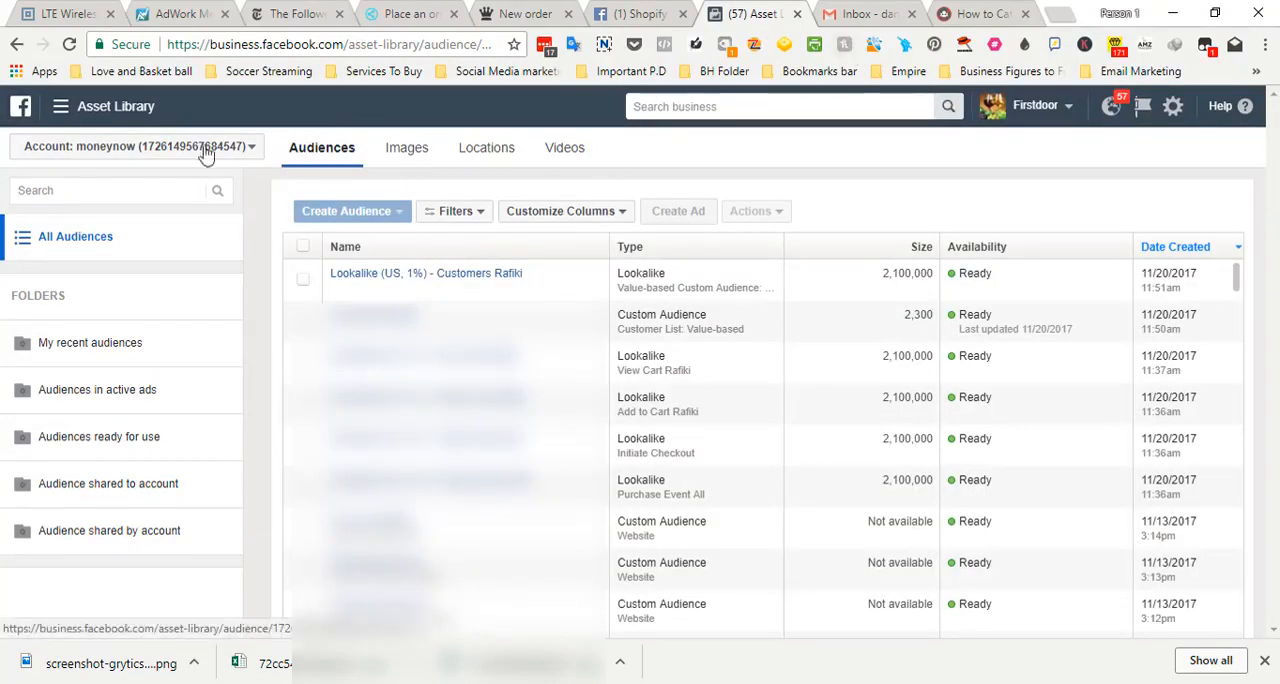
Switch to the FB Ads Video 1 presentation in PowerPoint, showing the Facebook Business Manager Part 1 slide
left_click(62, 106)
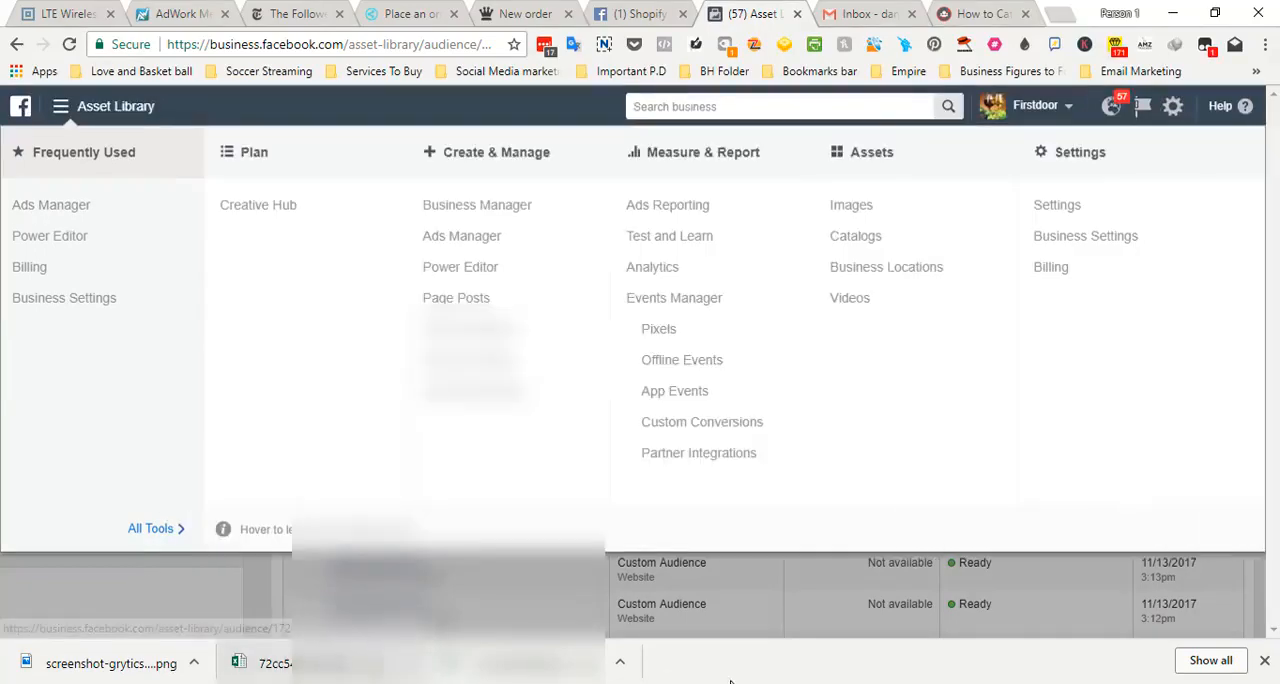
mouse_move(345, 682)
left_click(394, 682)
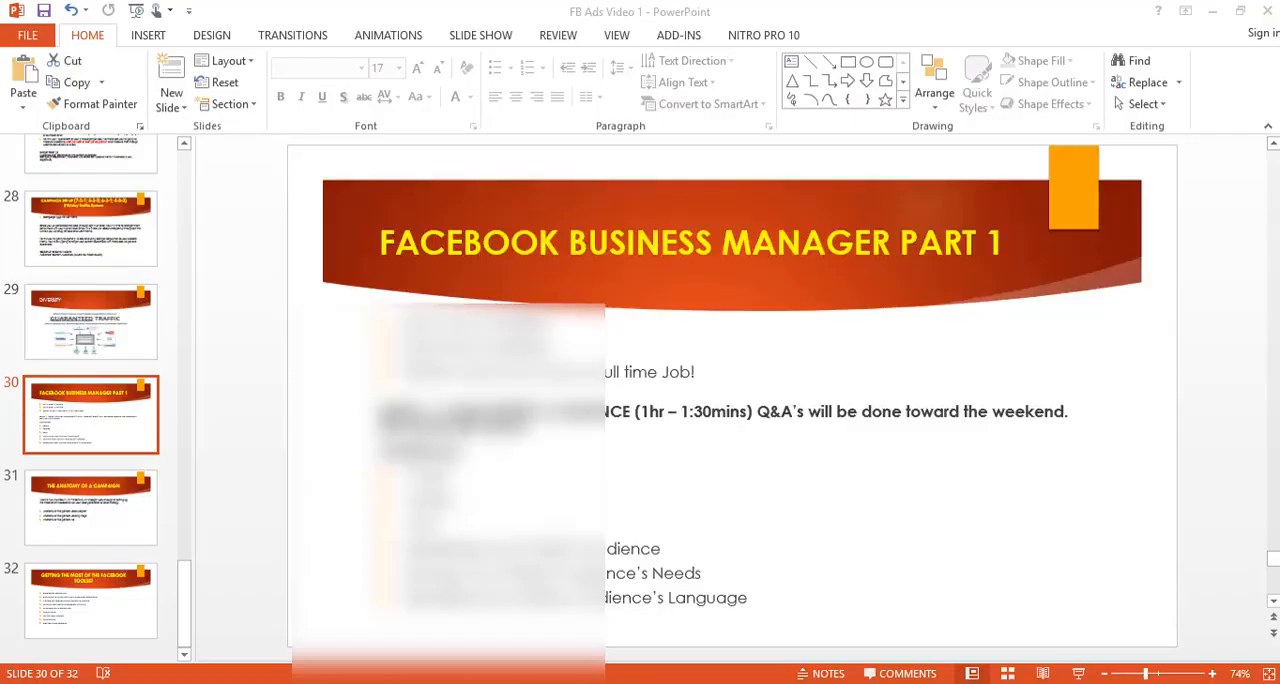
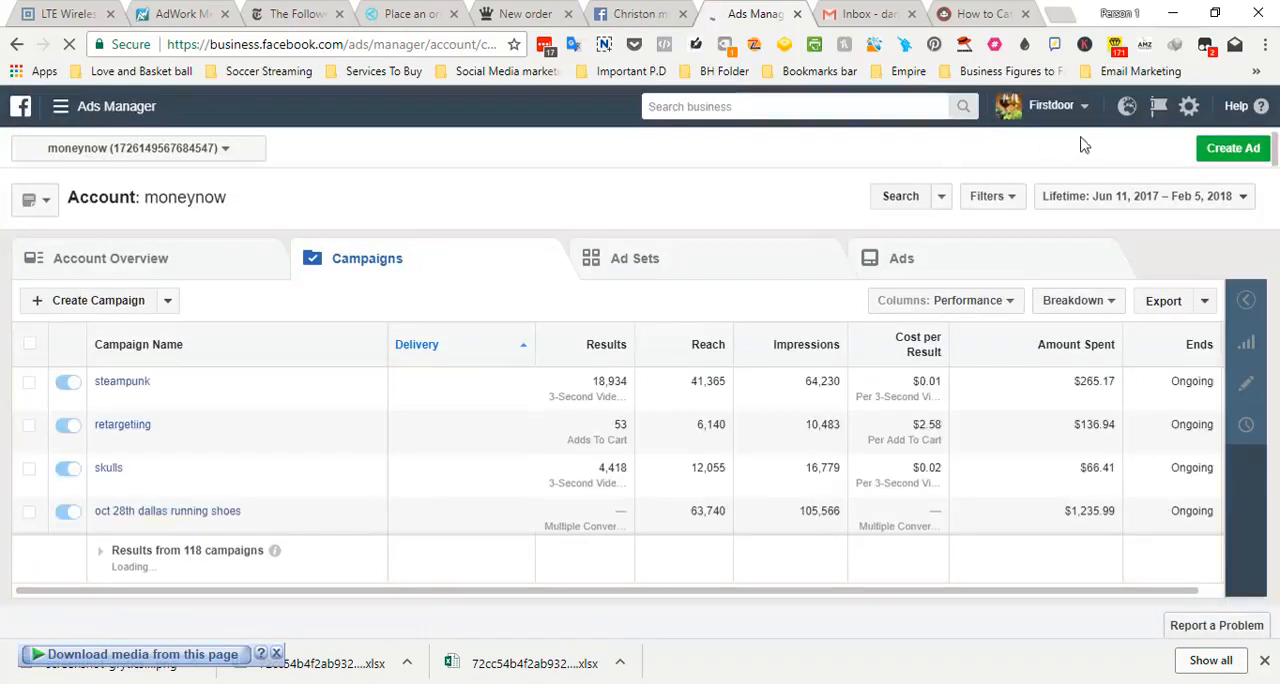
Start creating a new ad in the moneynow ad account
left_click(1228, 149)
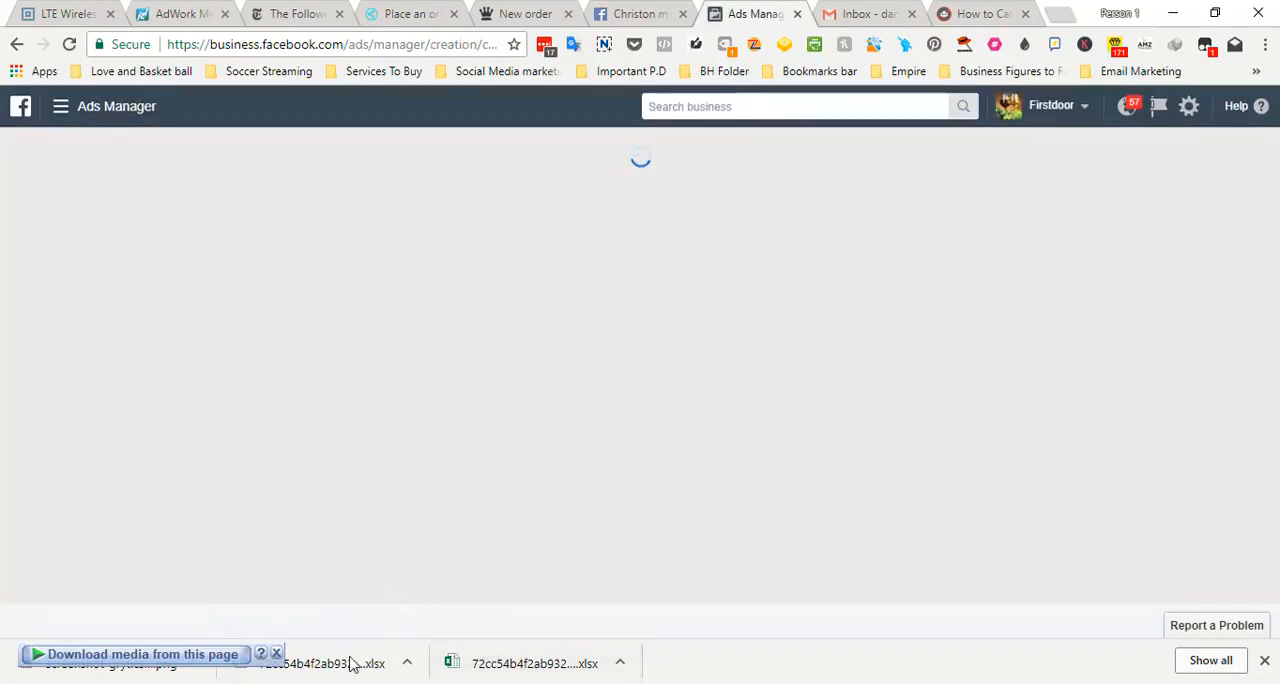
Check the Facebook Business Manager Part 1 slide in the PowerPoint presentation, and return to the ad creation page in Chrome
mouse_move(297, 680)
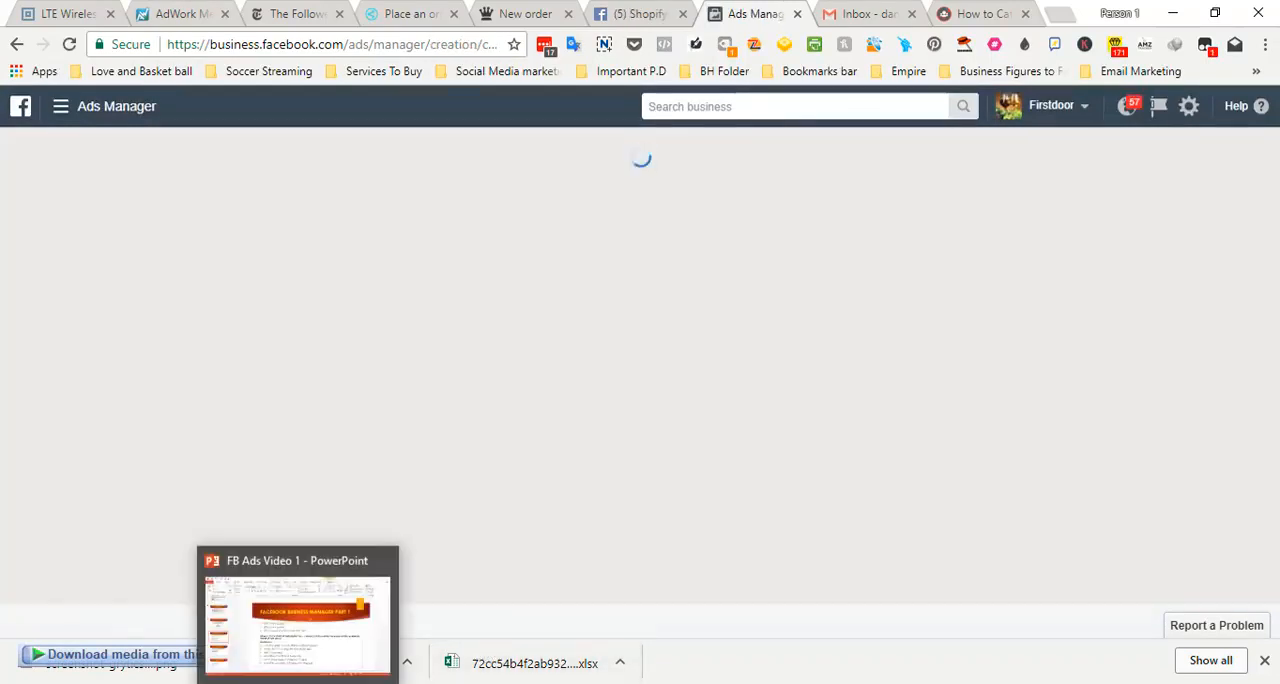
left_click(297, 614)
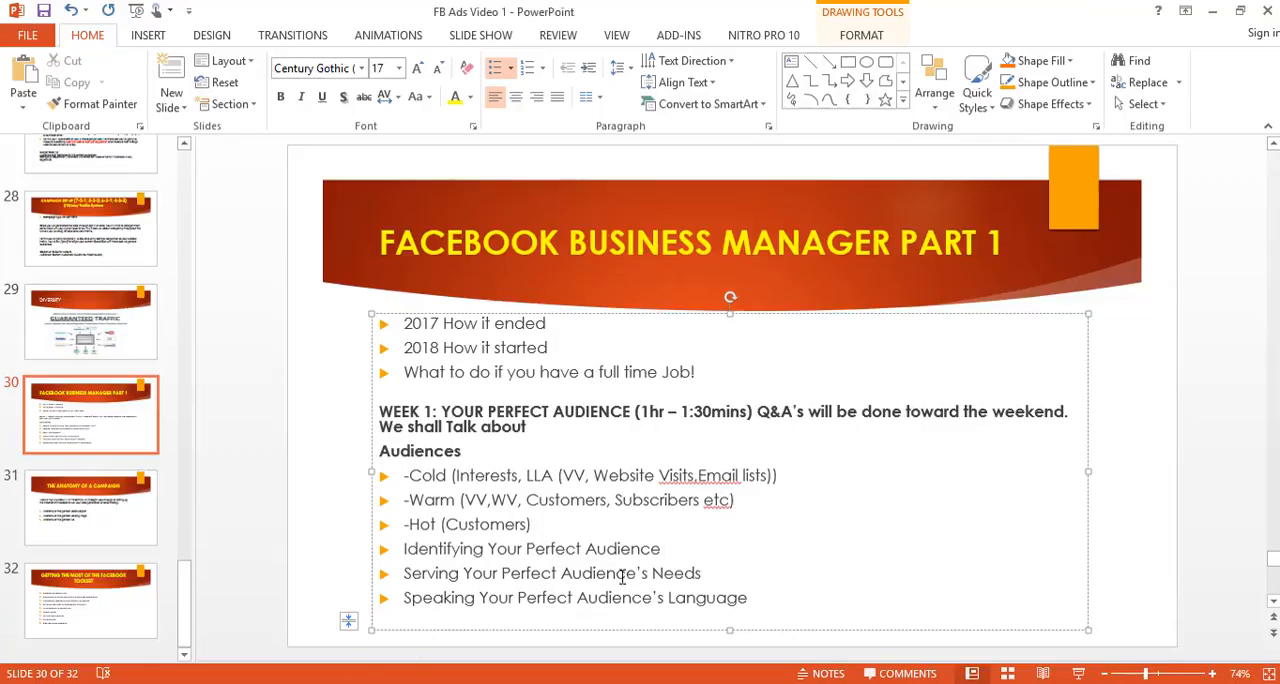
left_click(66, 524)
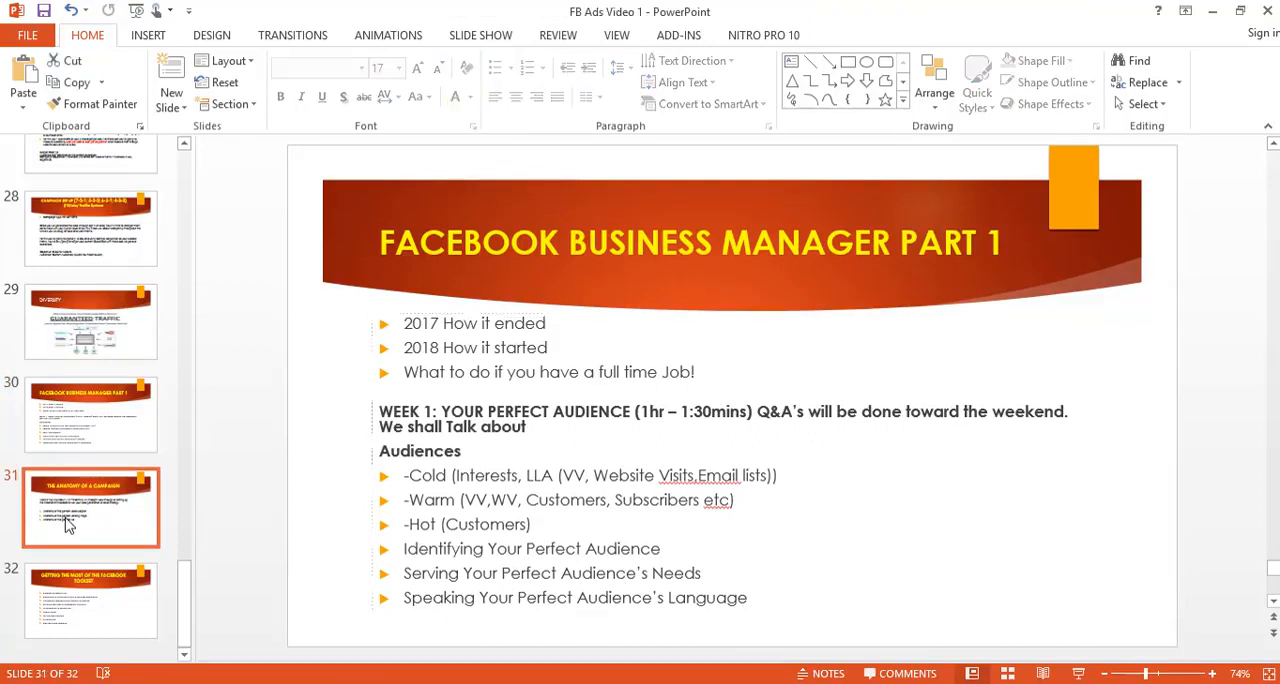
left_click(115, 410)
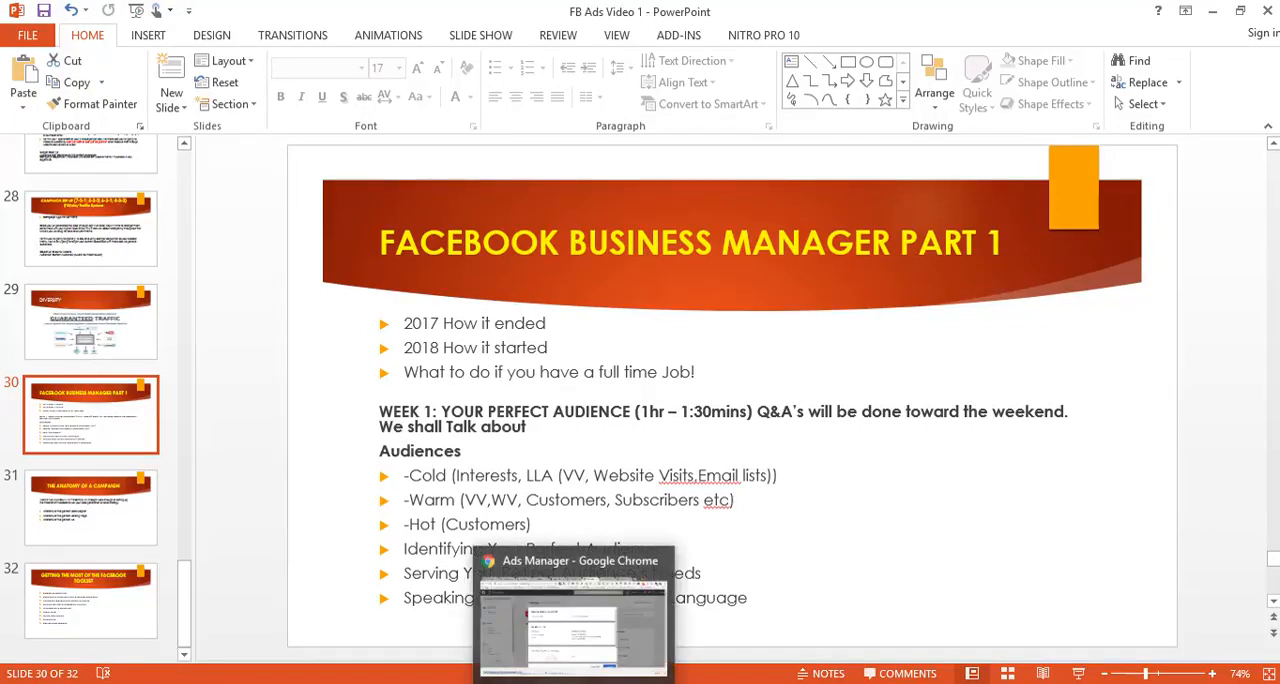
left_click(574, 680)
left_click(810, 620)
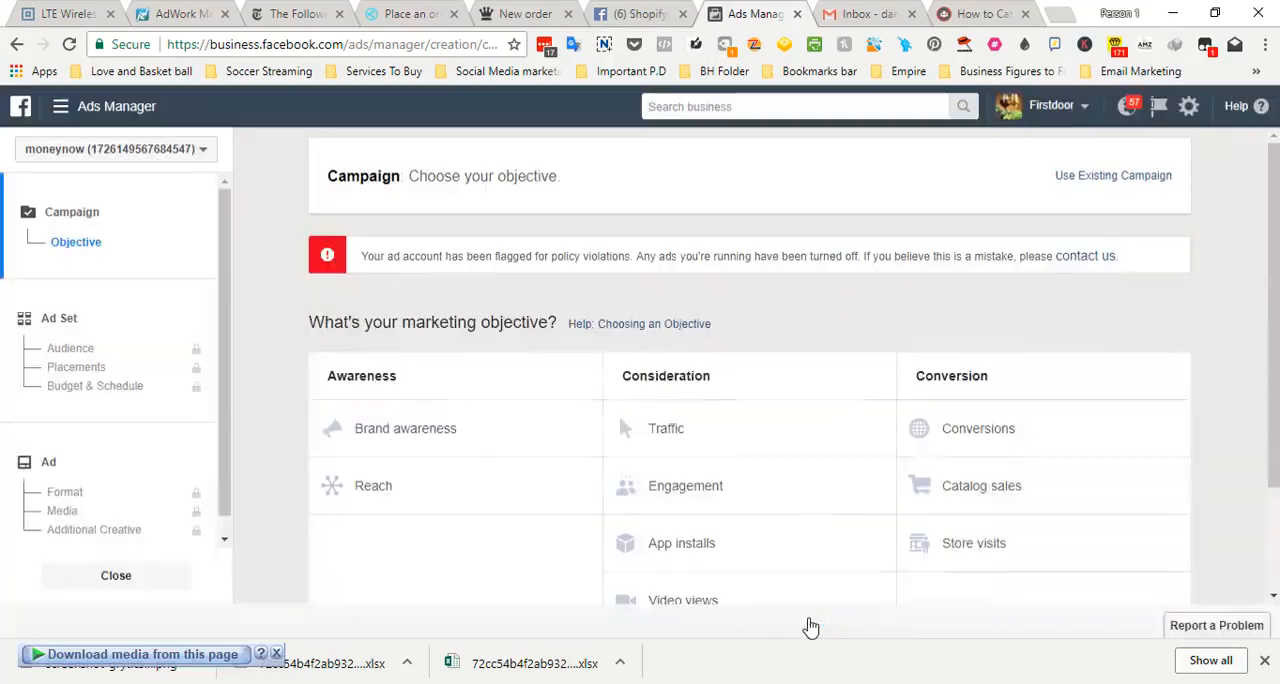
Choose Conversions as the marketing objective and check the descriptions of the Brand awareness, Traffic and Engagement objectives
left_click_drag(1276, 220, 1276, 330)
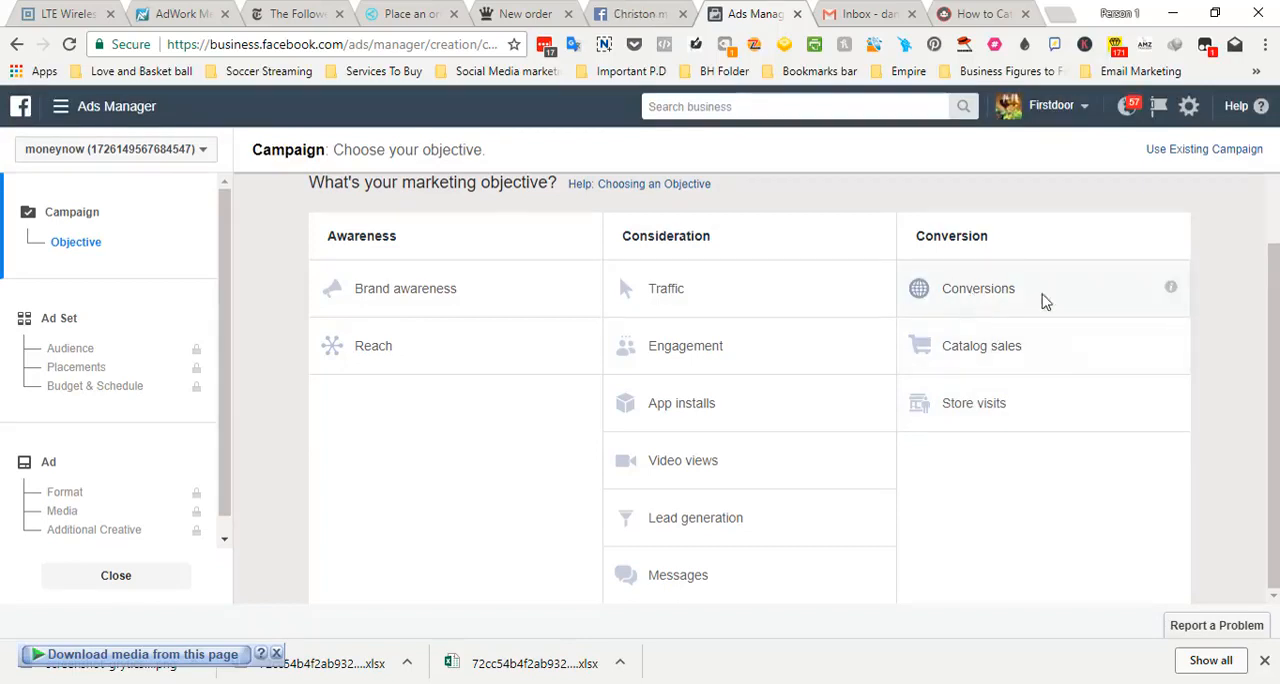
mouse_move(1169, 291)
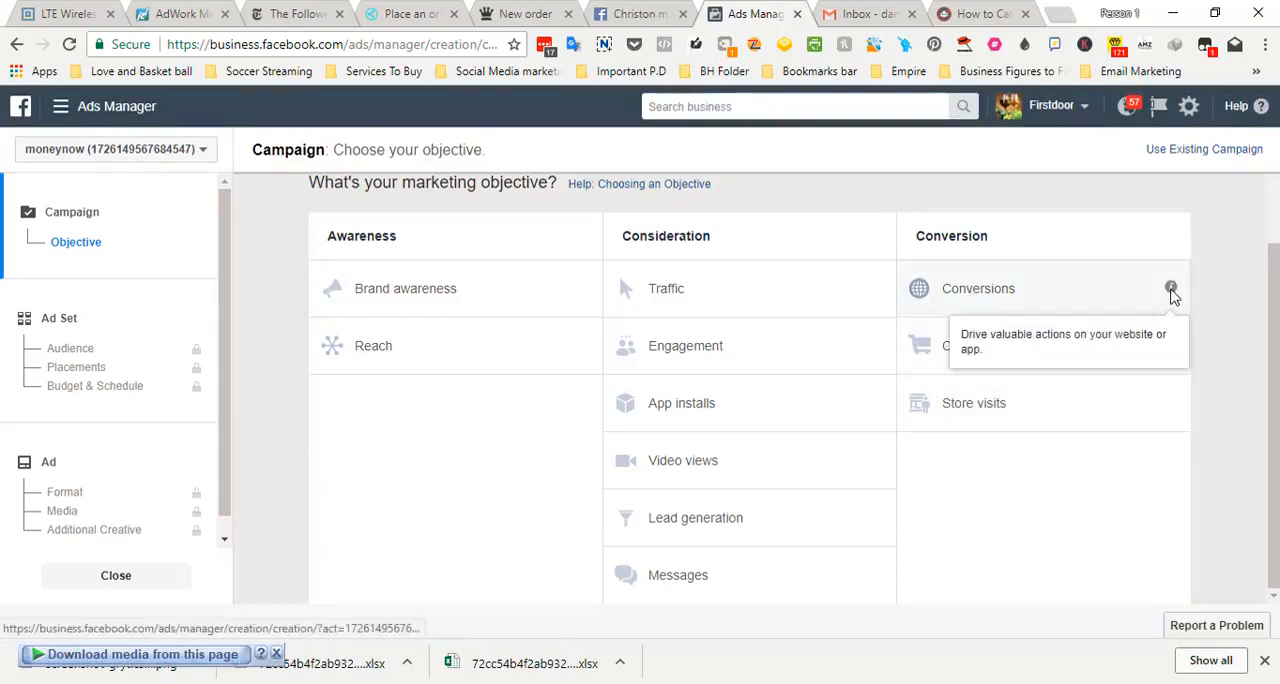
left_click(1008, 298)
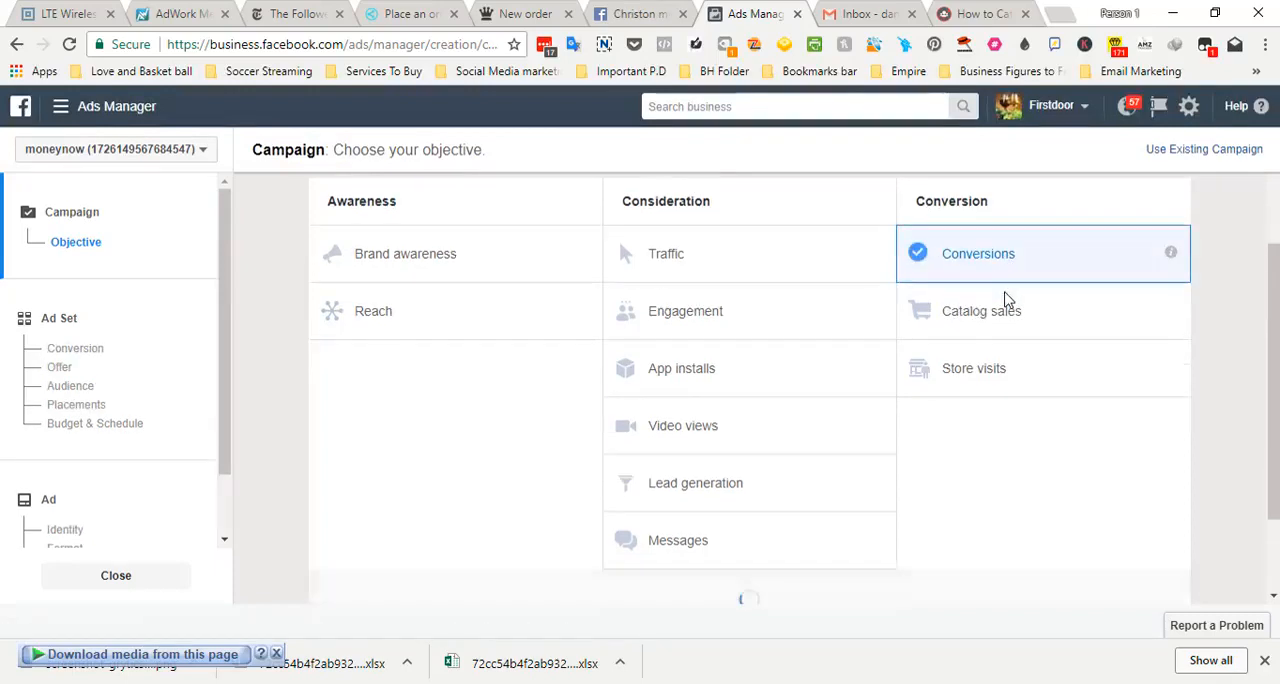
left_click(714, 552)
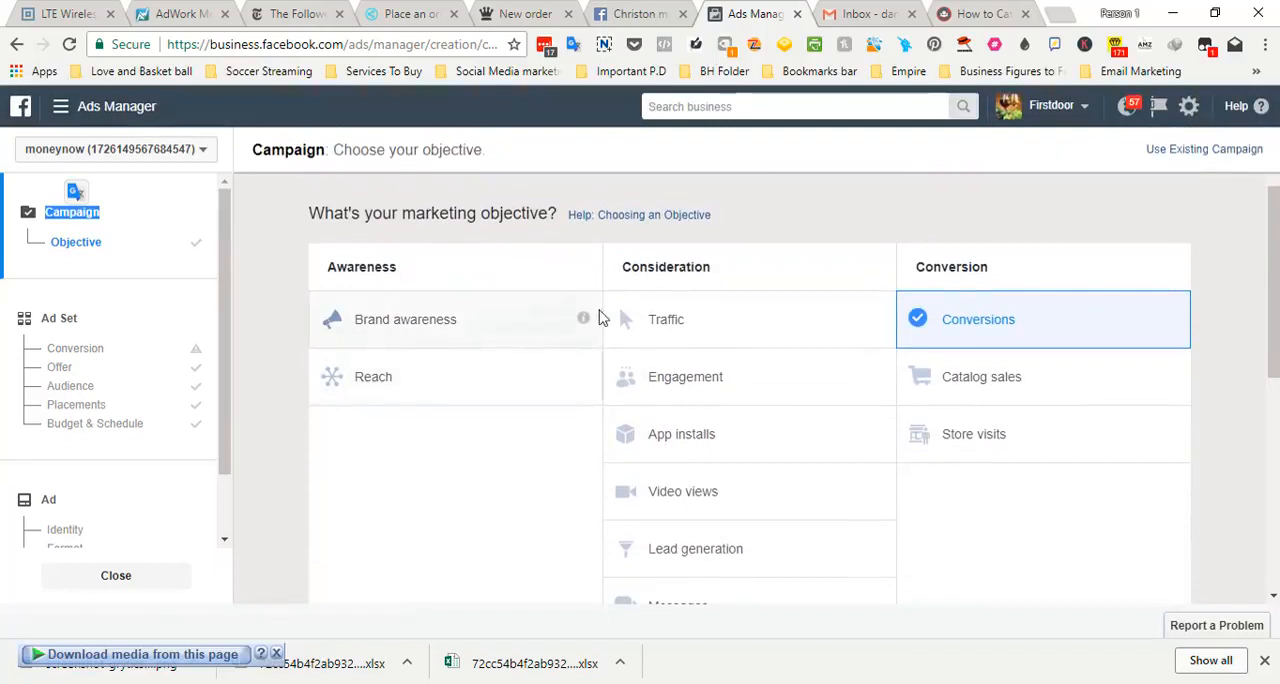
mouse_move(582, 321)
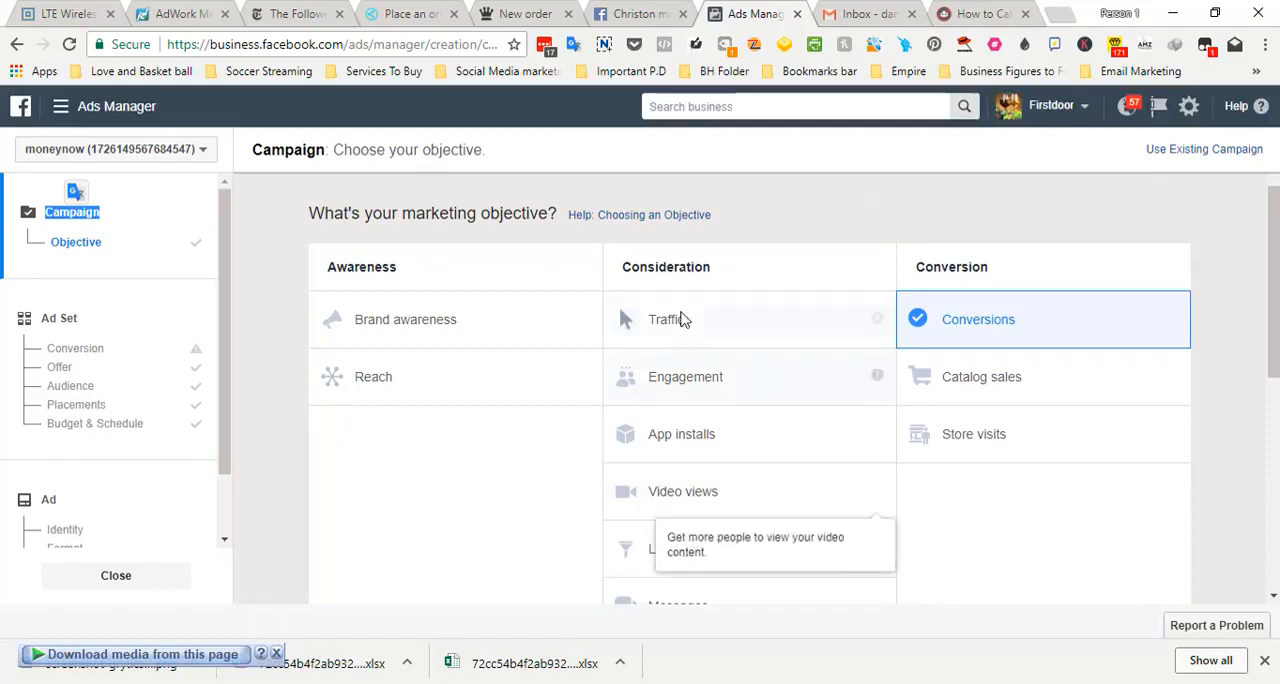
mouse_move(875, 328)
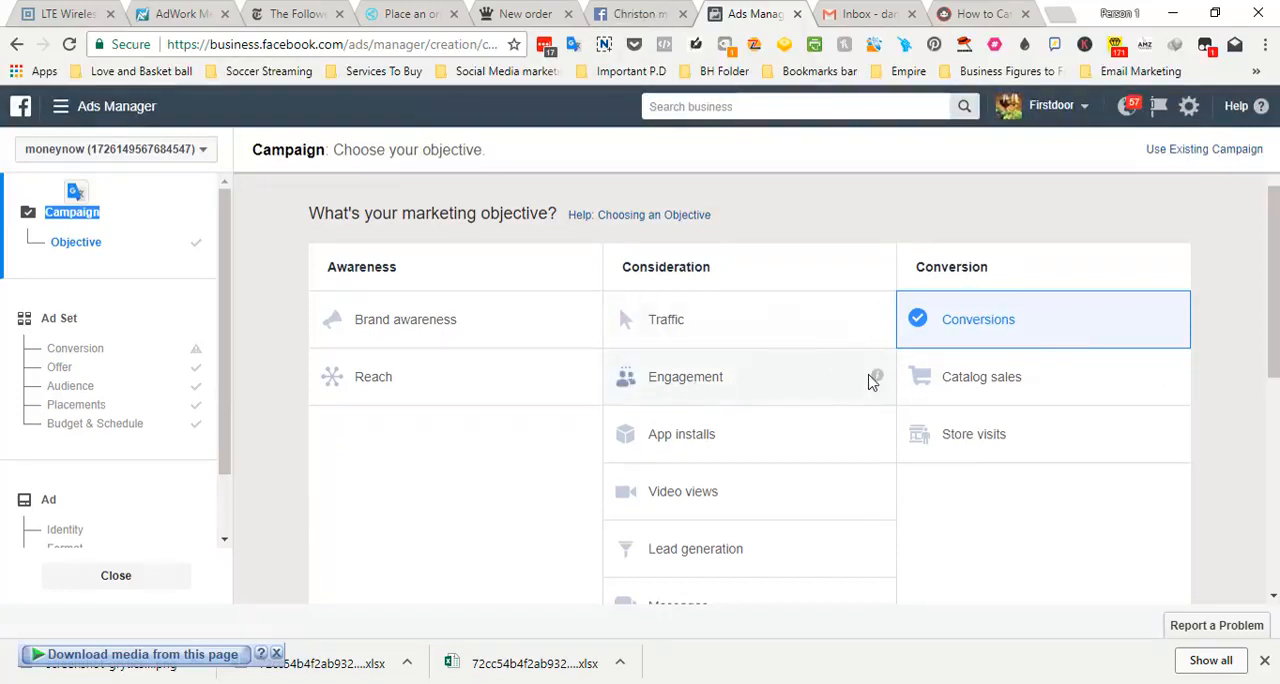
mouse_move(875, 380)
Open Calculator, enter 0.05 to illustrate a cost, and minimise the calculator
left_click(475, 683)
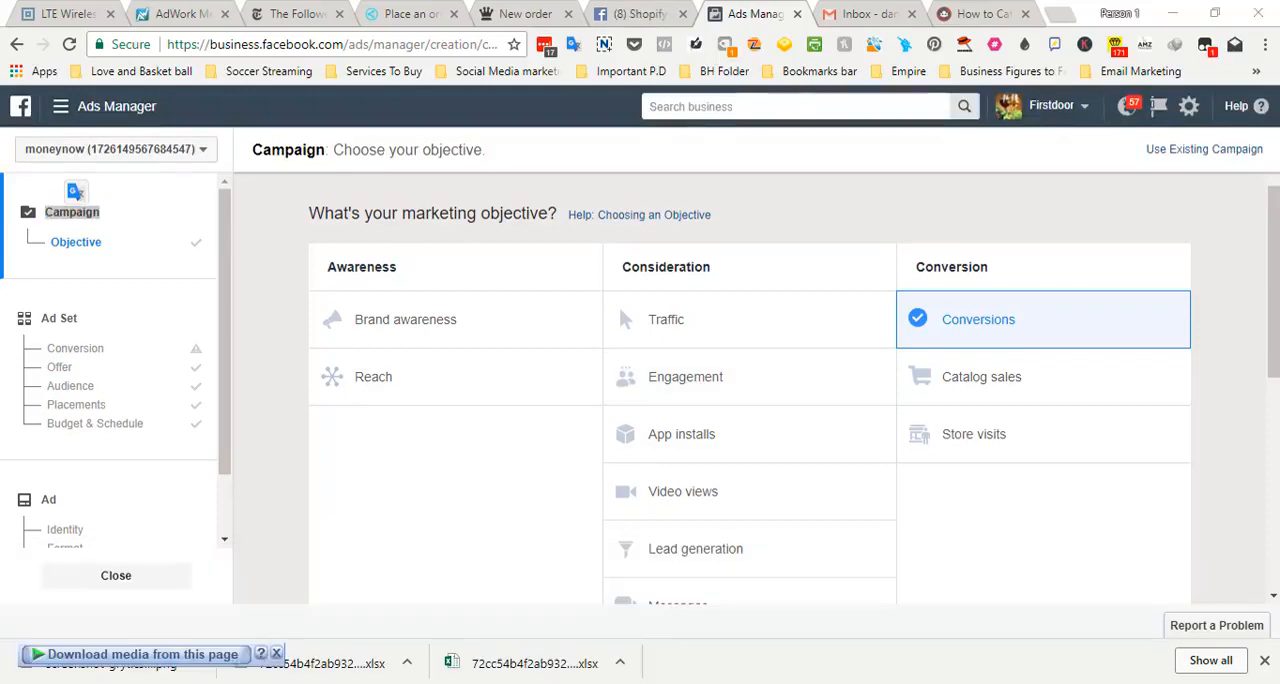
left_click(1030, 563)
left_click(1103, 563)
left_click(1030, 563)
left_click(1025, 460)
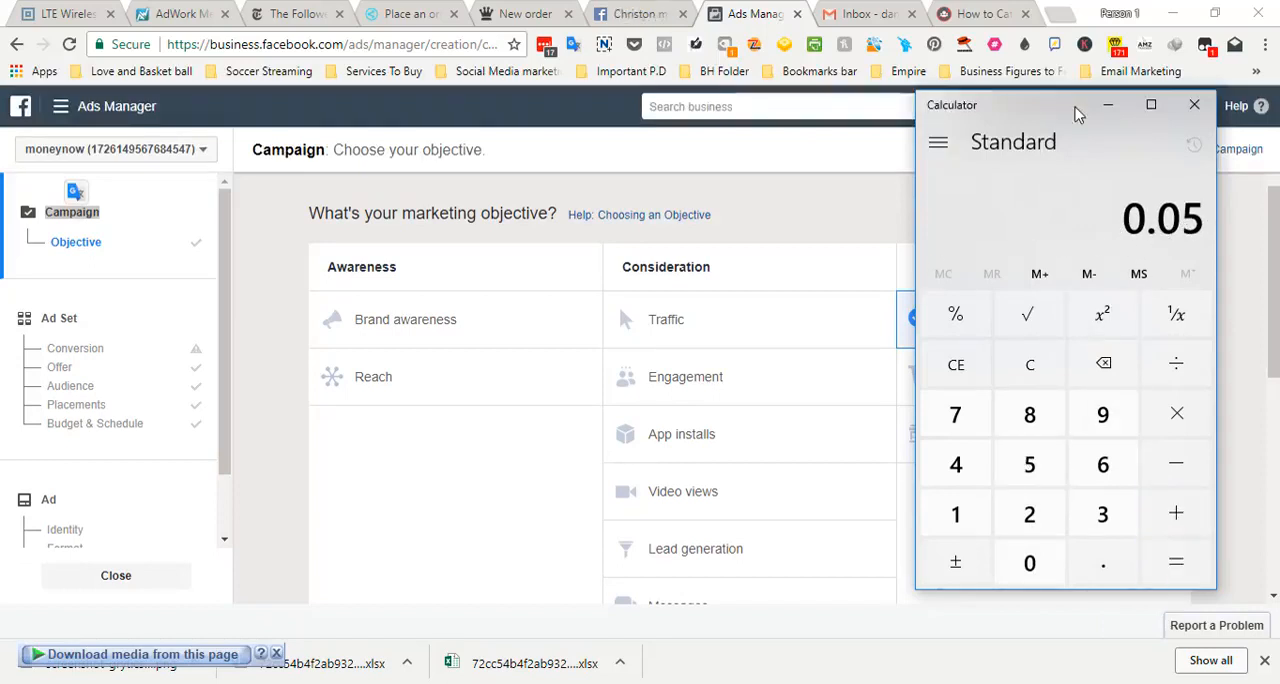
left_click(1107, 105)
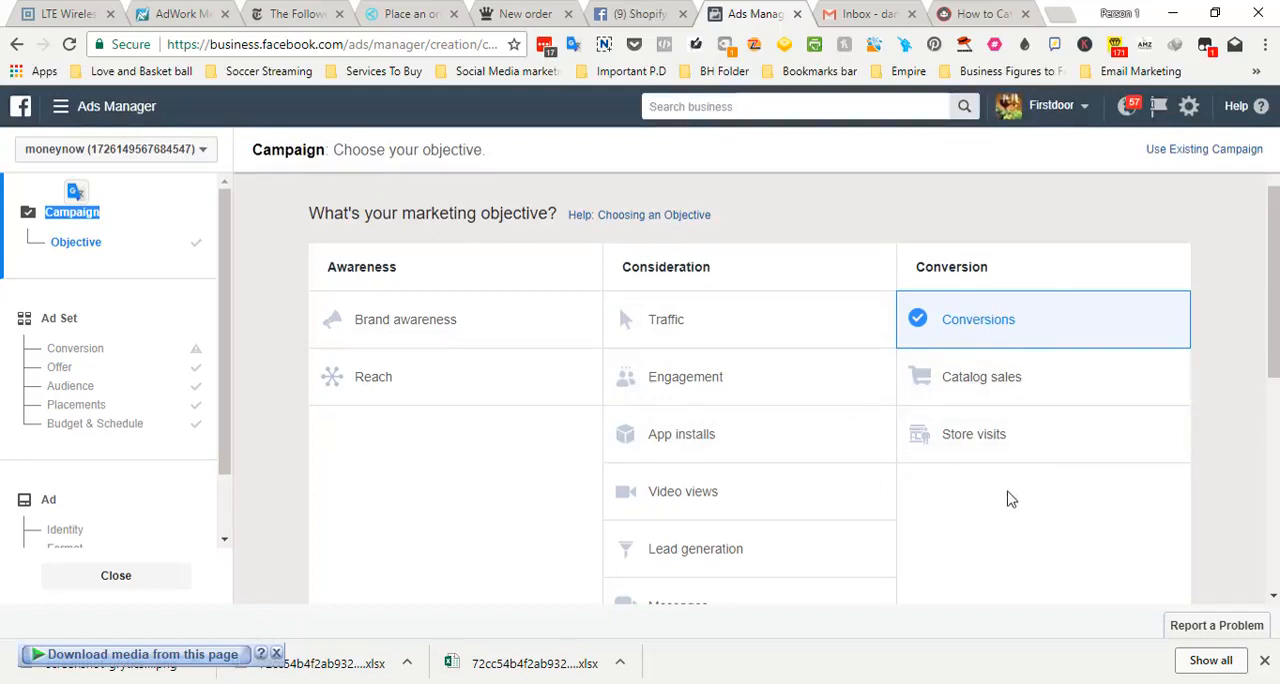
Continue the Conversions campaign to its ad set and select the Purchase event of moneynow's Pixel as the website conversion event
left_click(985, 323)
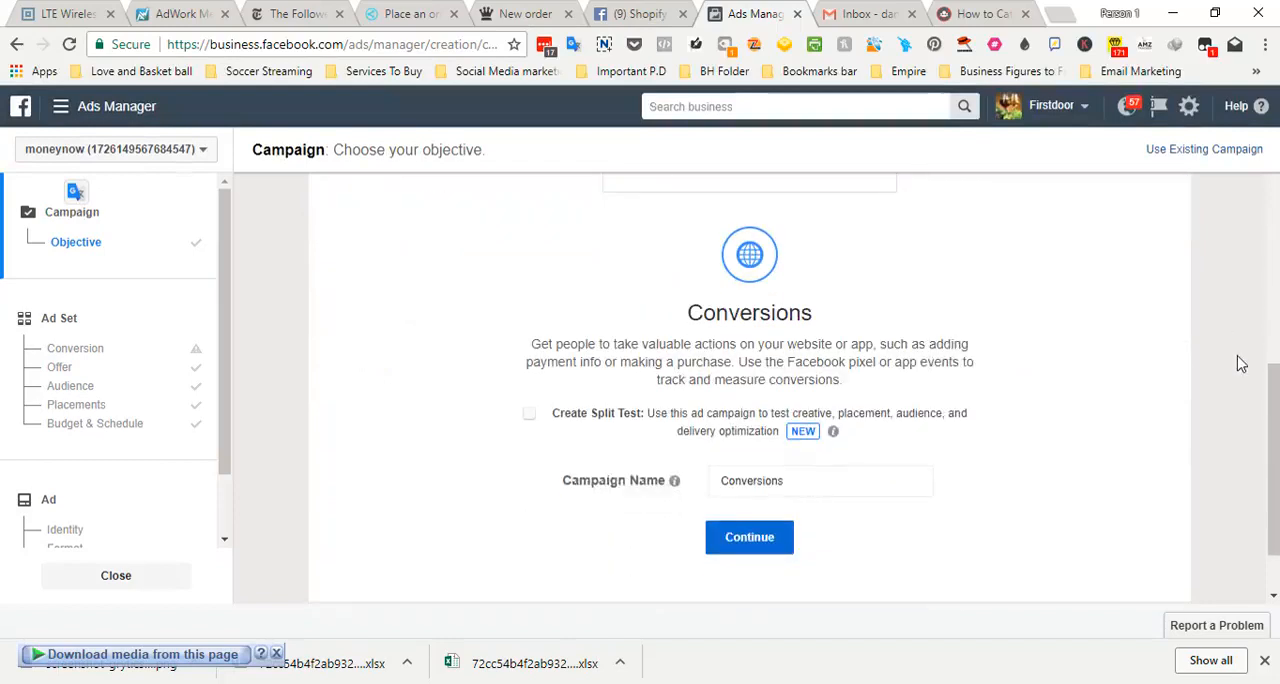
left_click(751, 541)
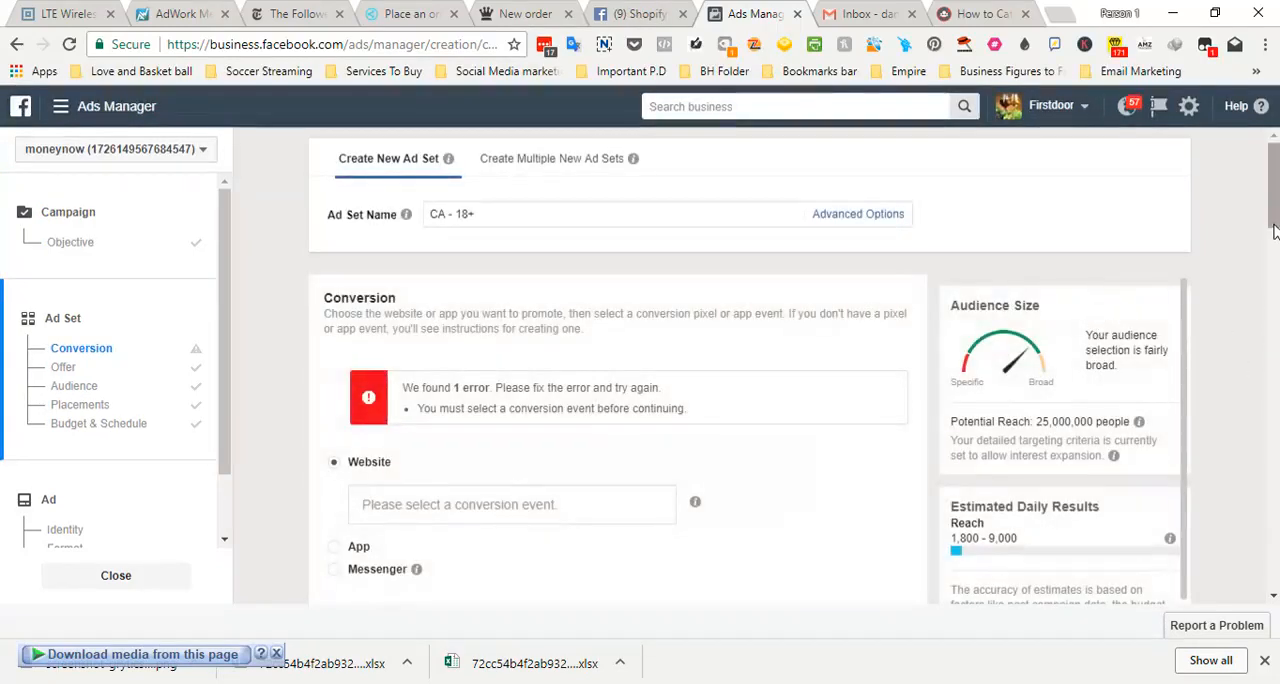
scroll(1274, 268, "down", 3)
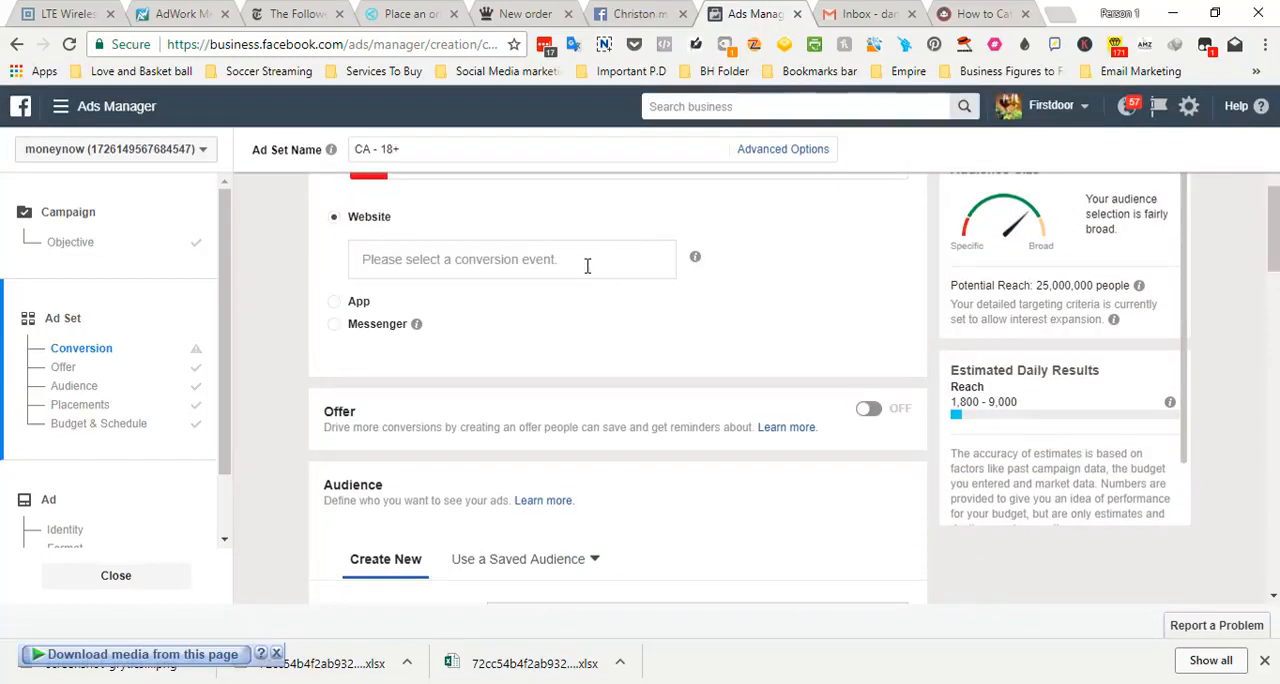
left_click(587, 263)
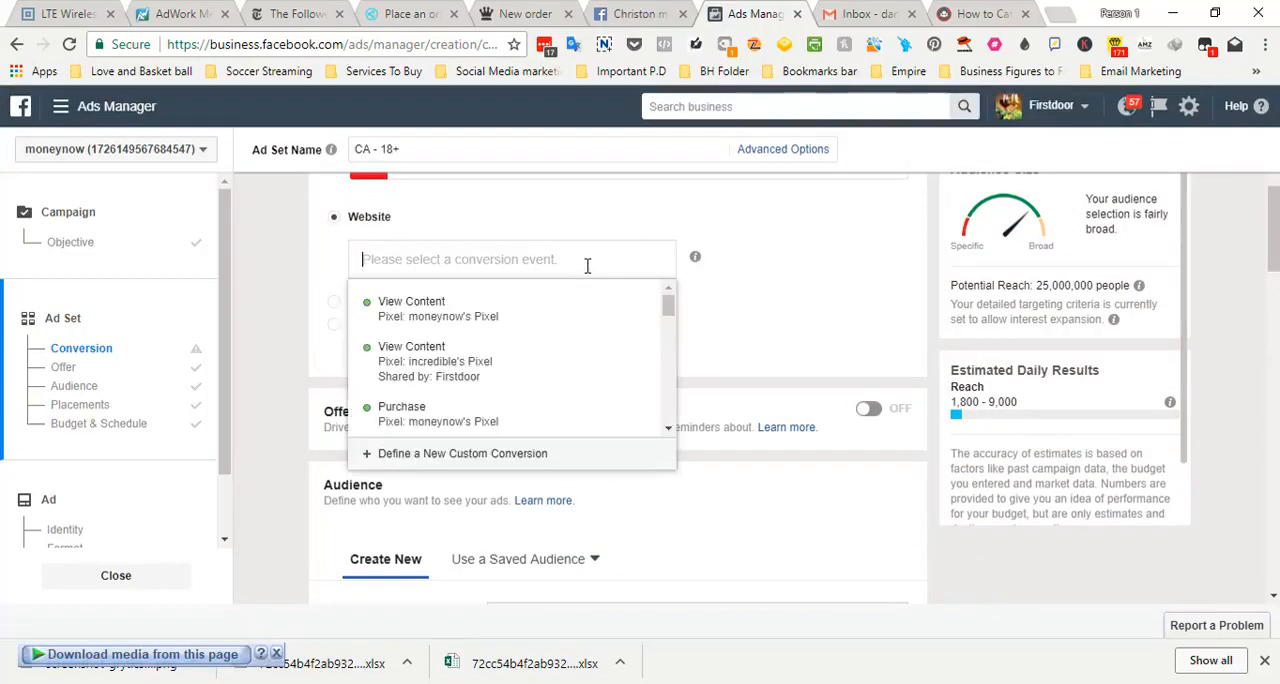
left_click(667, 312)
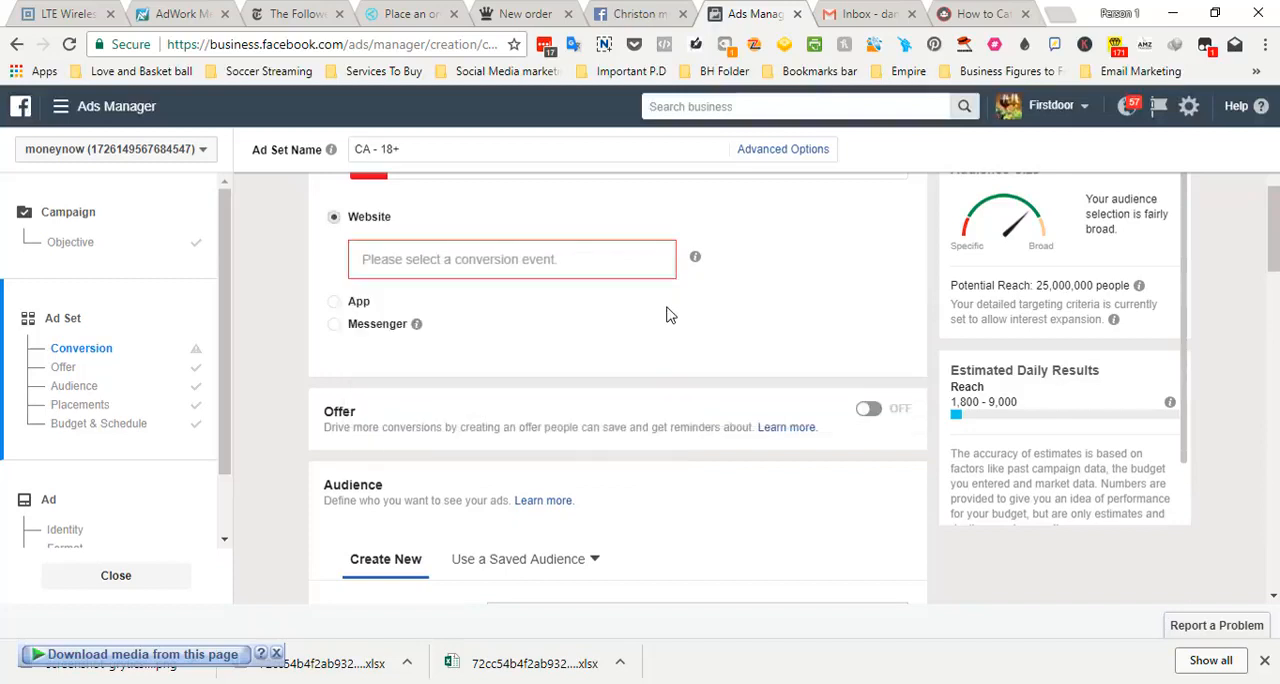
left_click(578, 257)
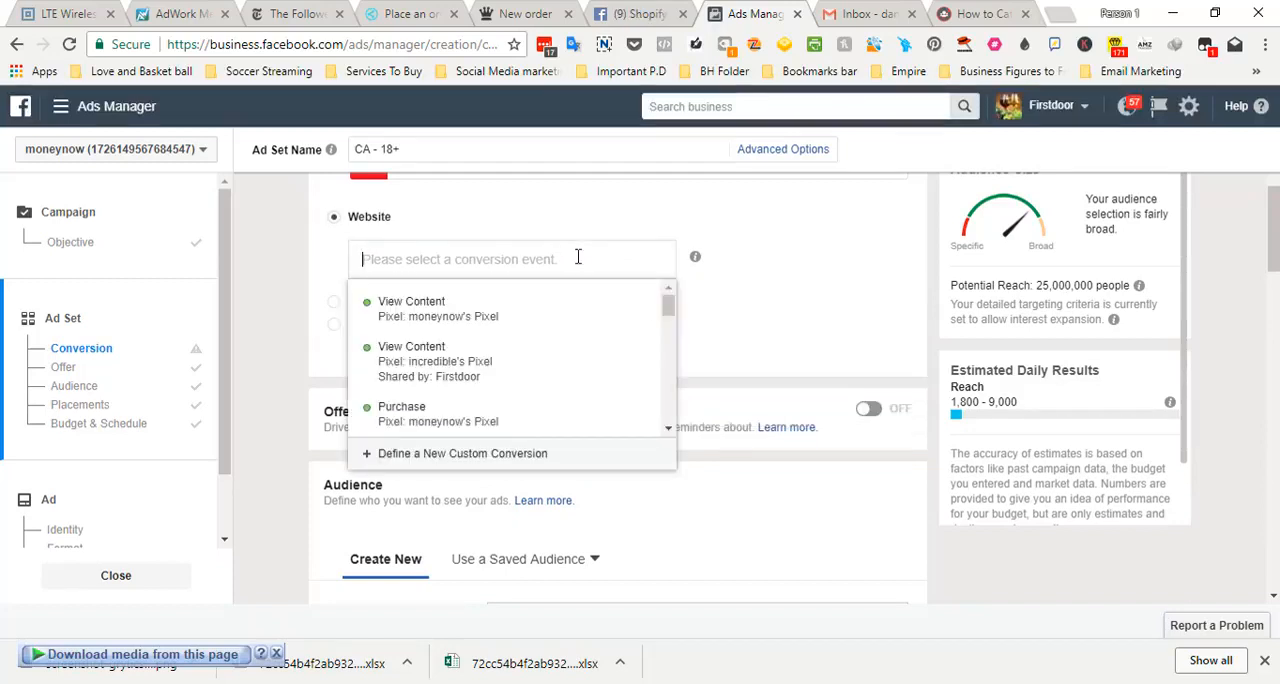
type("pix")
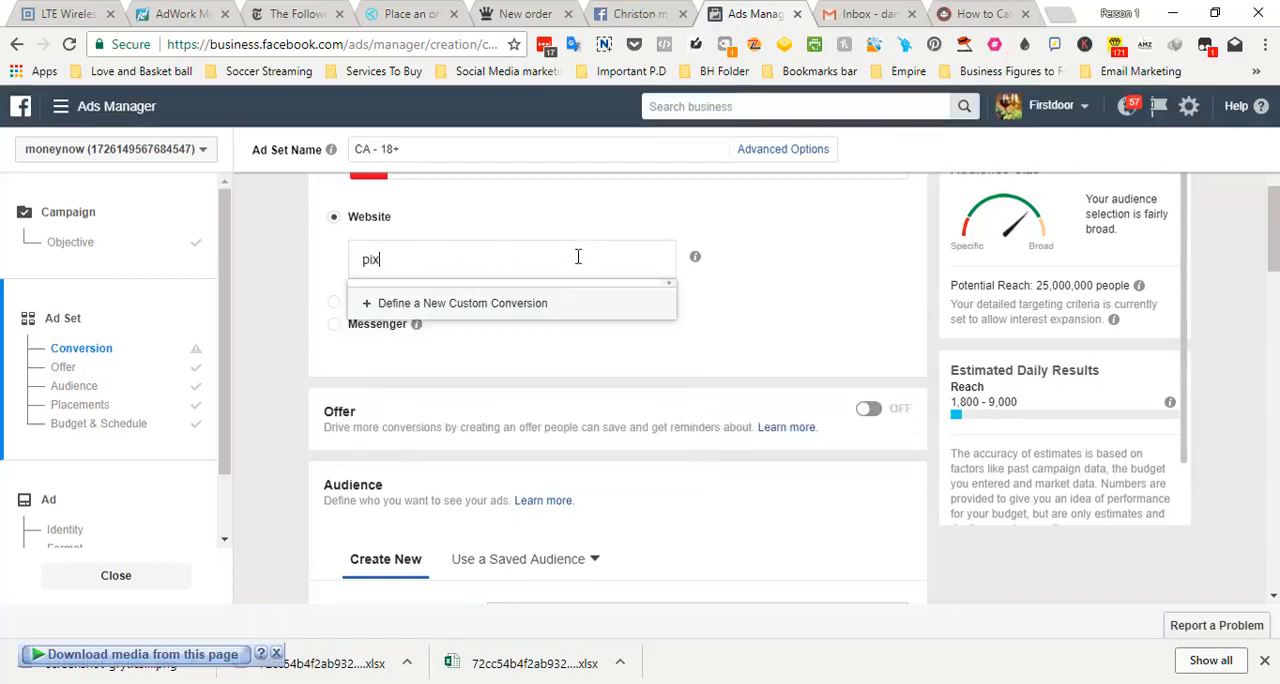
key("BackSpace")
type("urc")
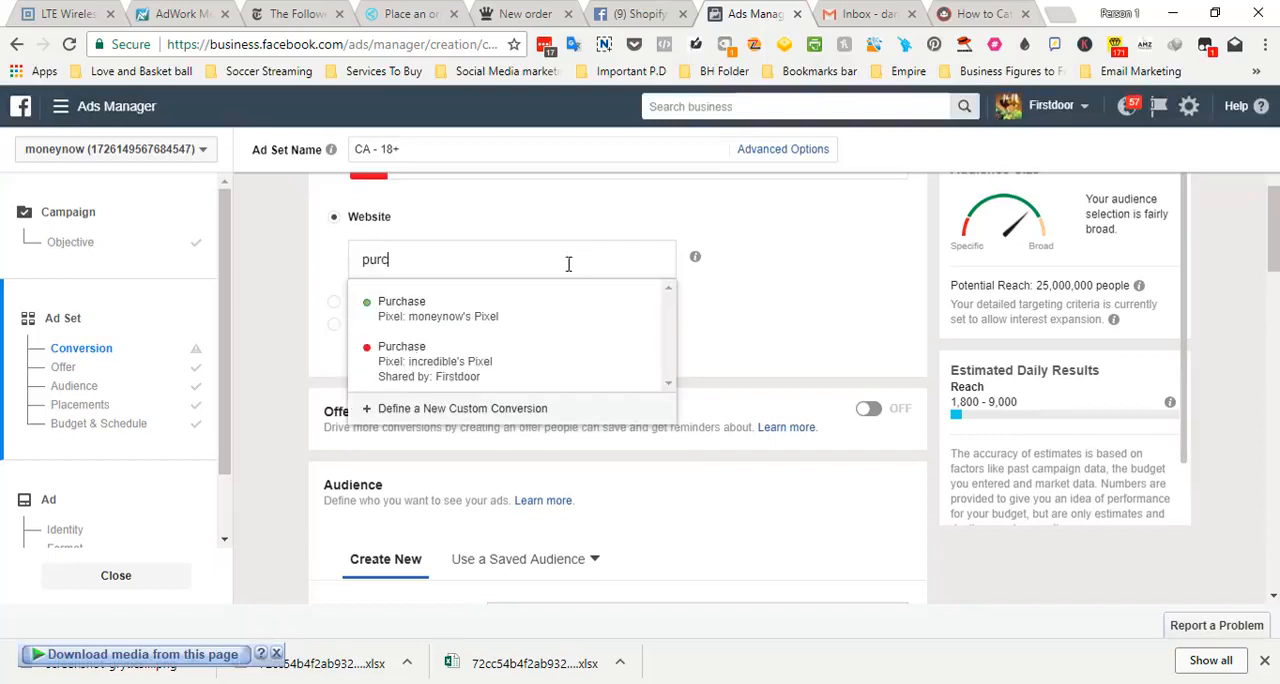
left_click(524, 309)
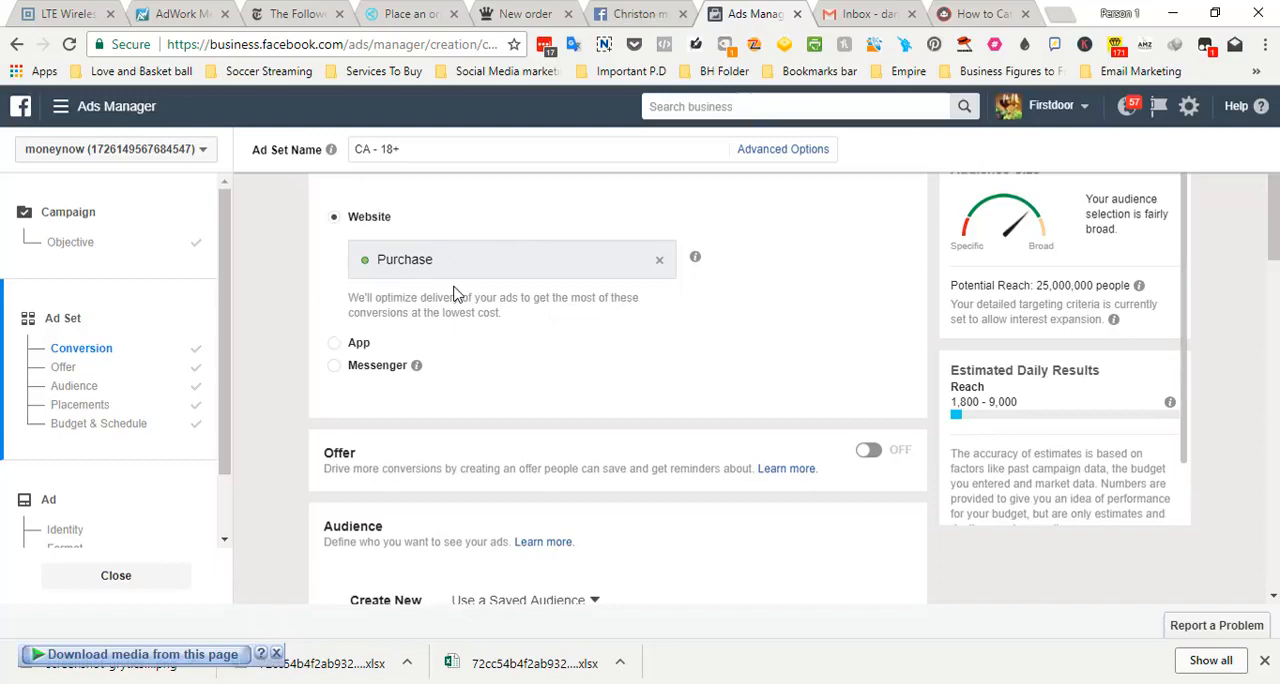
Replace Canada with United States in the ad set's audience locations and review the settings down to Detailed Targeting
left_click_drag(1270, 252, 1272, 320)
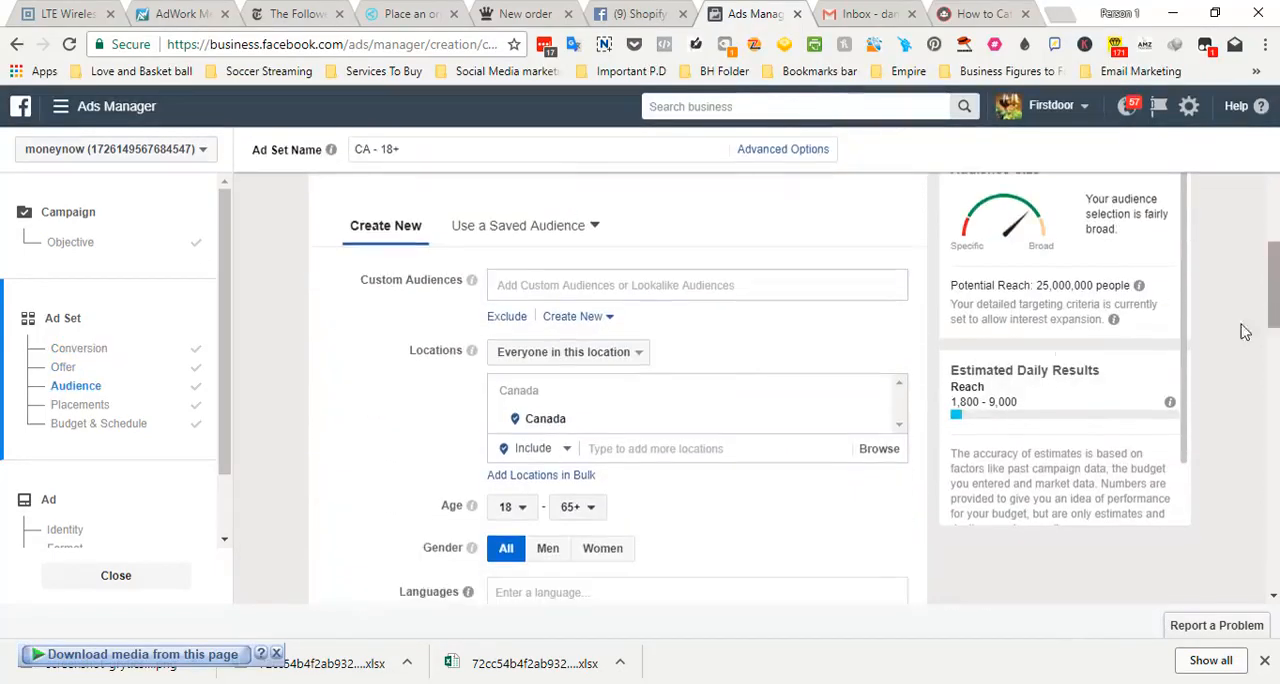
left_click(874, 418)
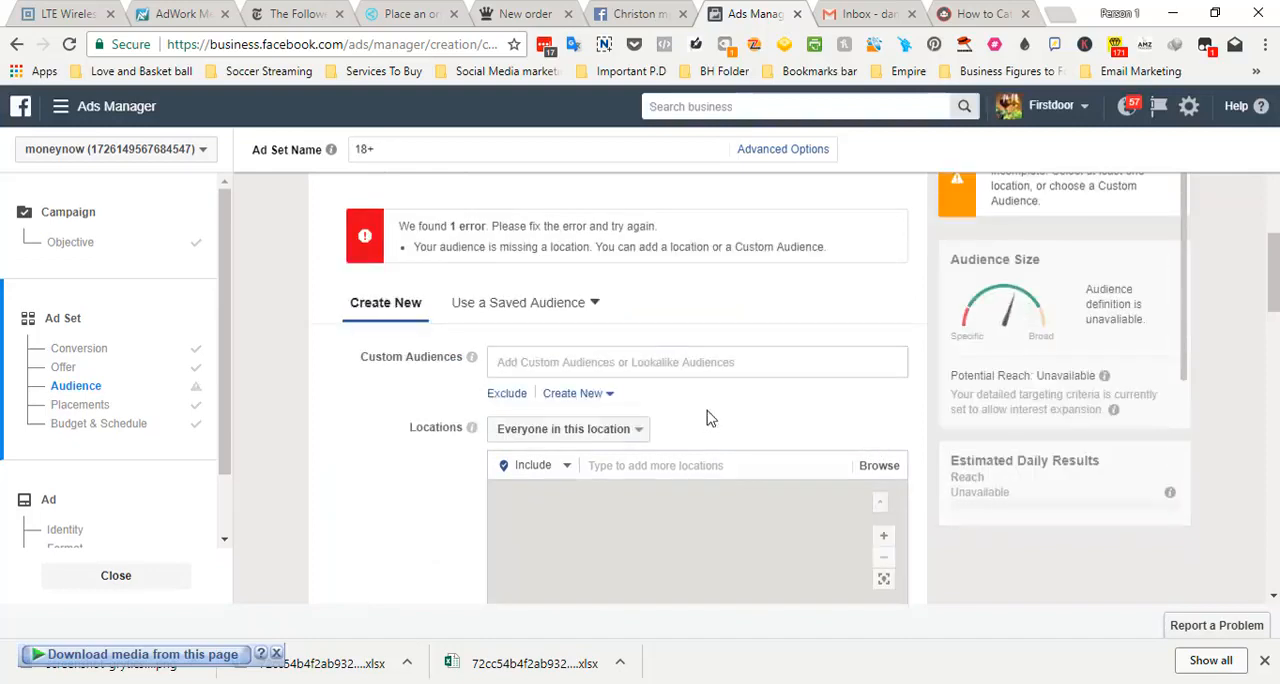
left_click(678, 457)
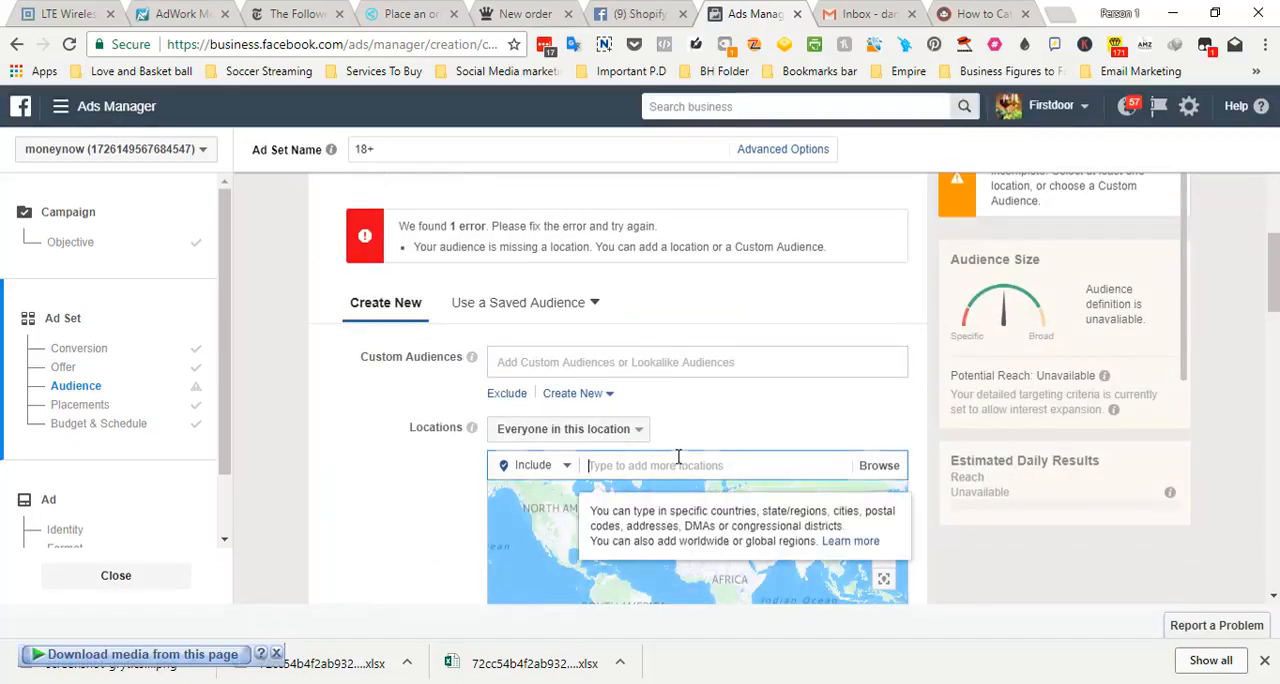
type("U")
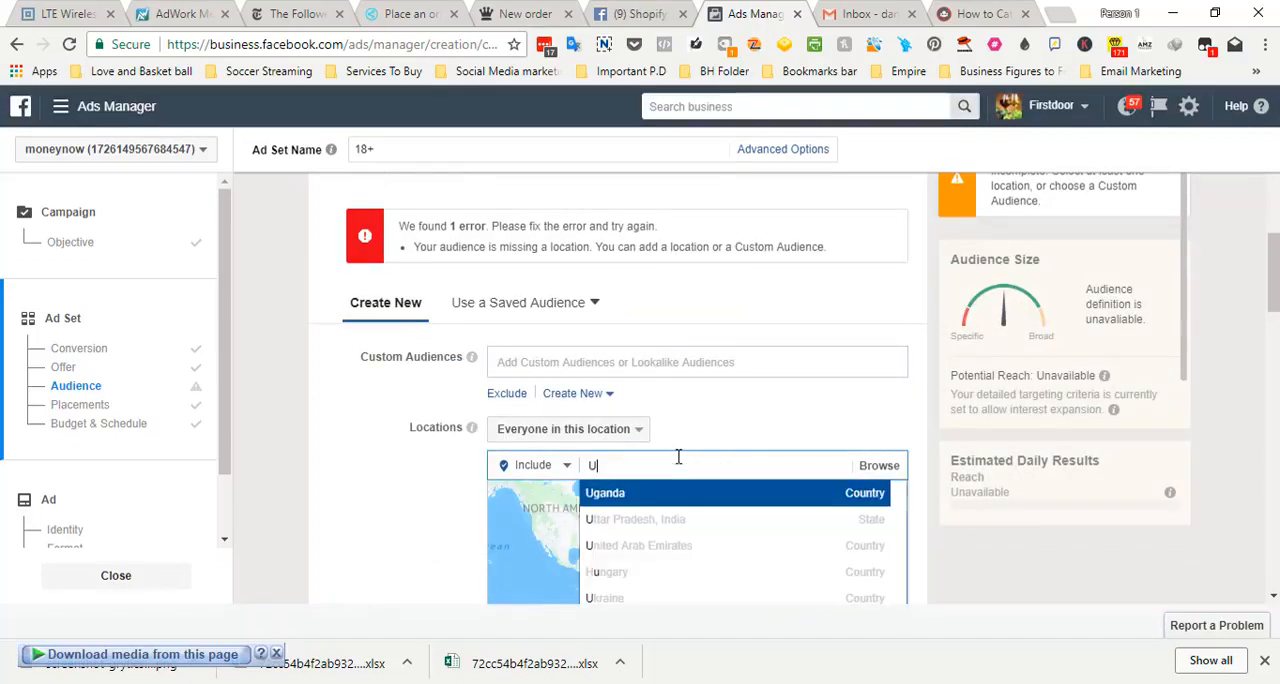
type("nite")
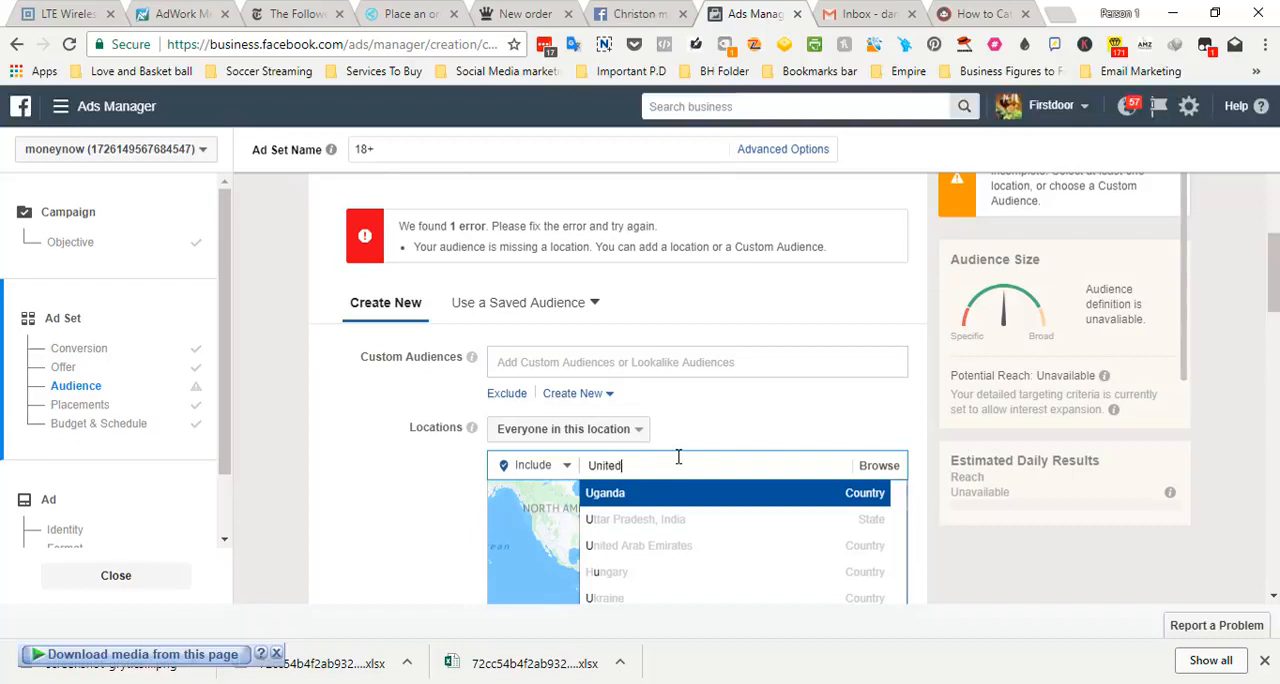
type("d")
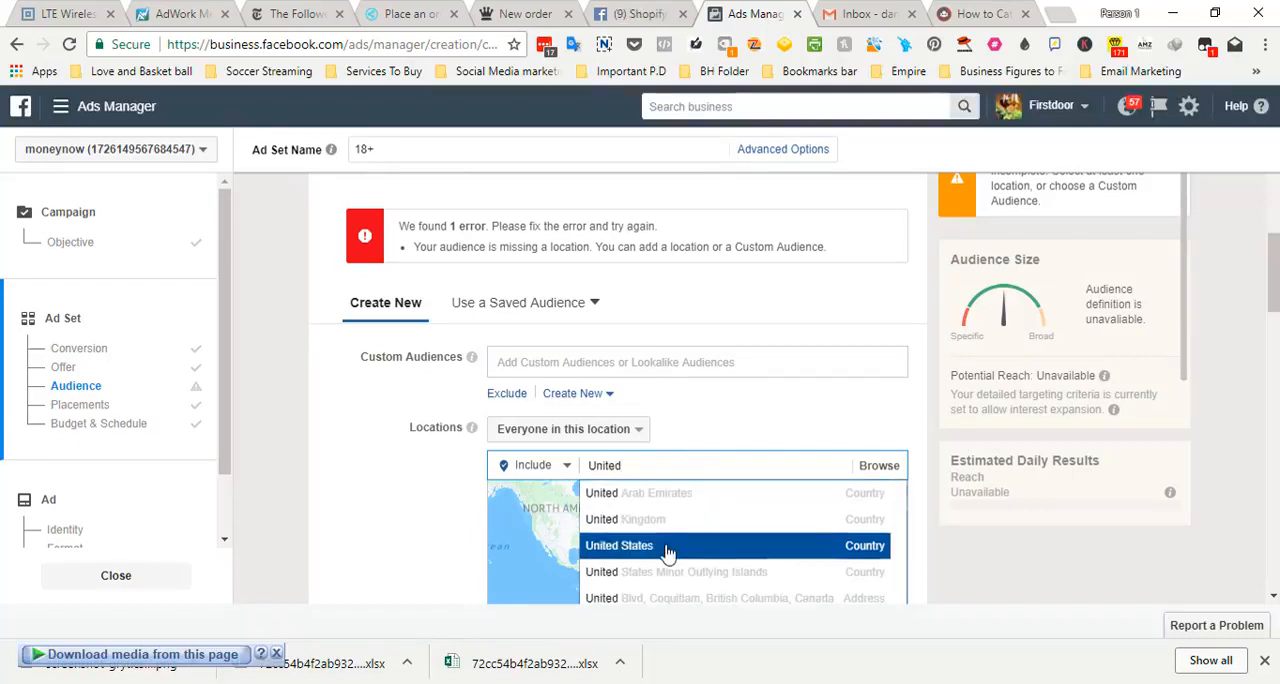
left_click(667, 548)
left_click_drag(1273, 304, 1273, 235)
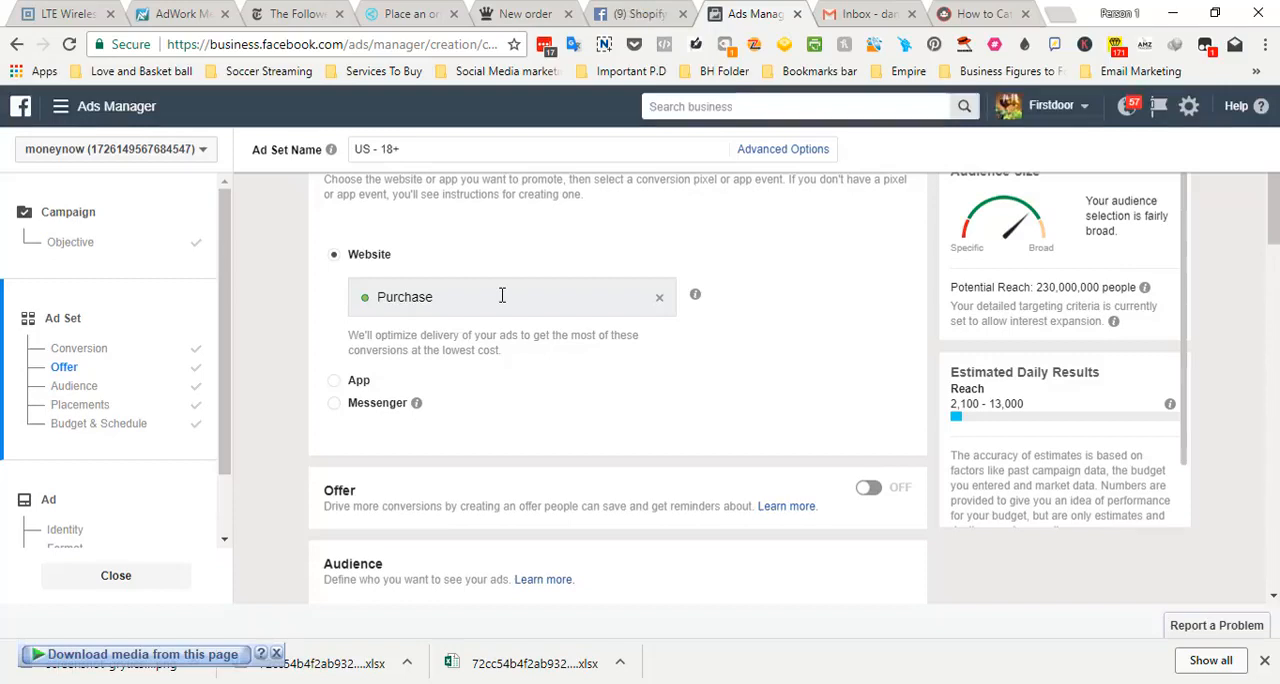
left_click_drag(1274, 258, 1274, 368)
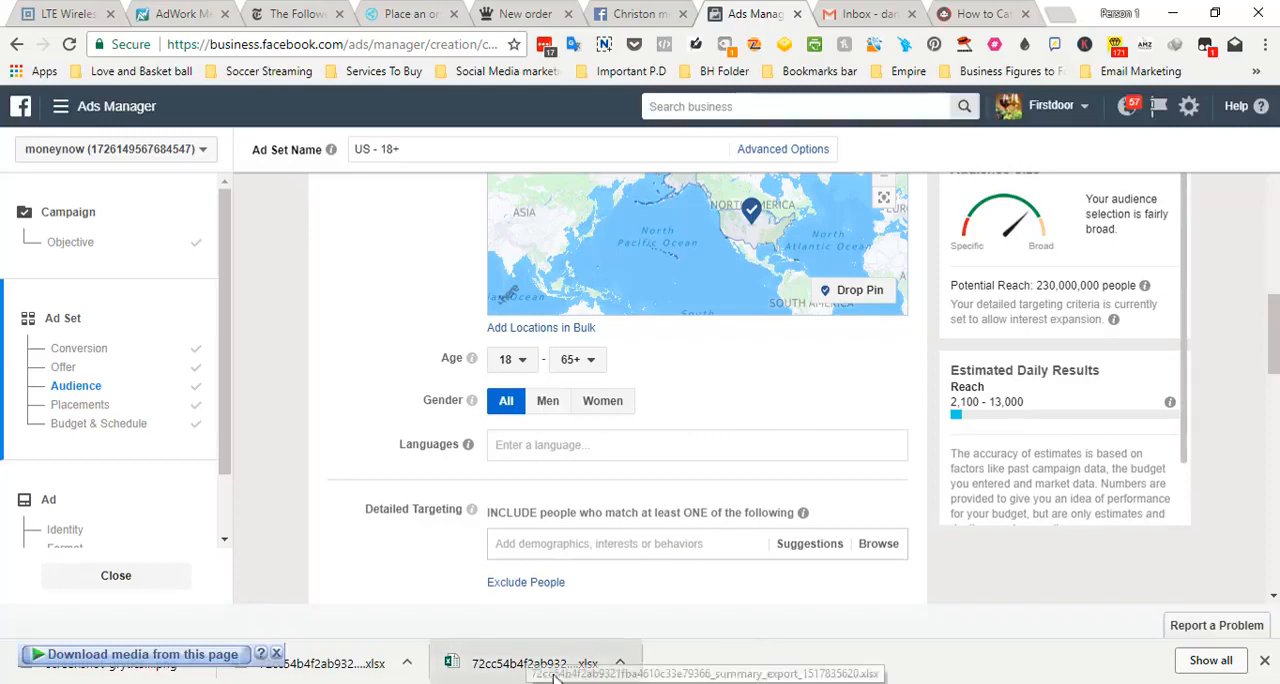
Switch to the last untitled Notepad note and clear all of its text
mouse_move(755, 643)
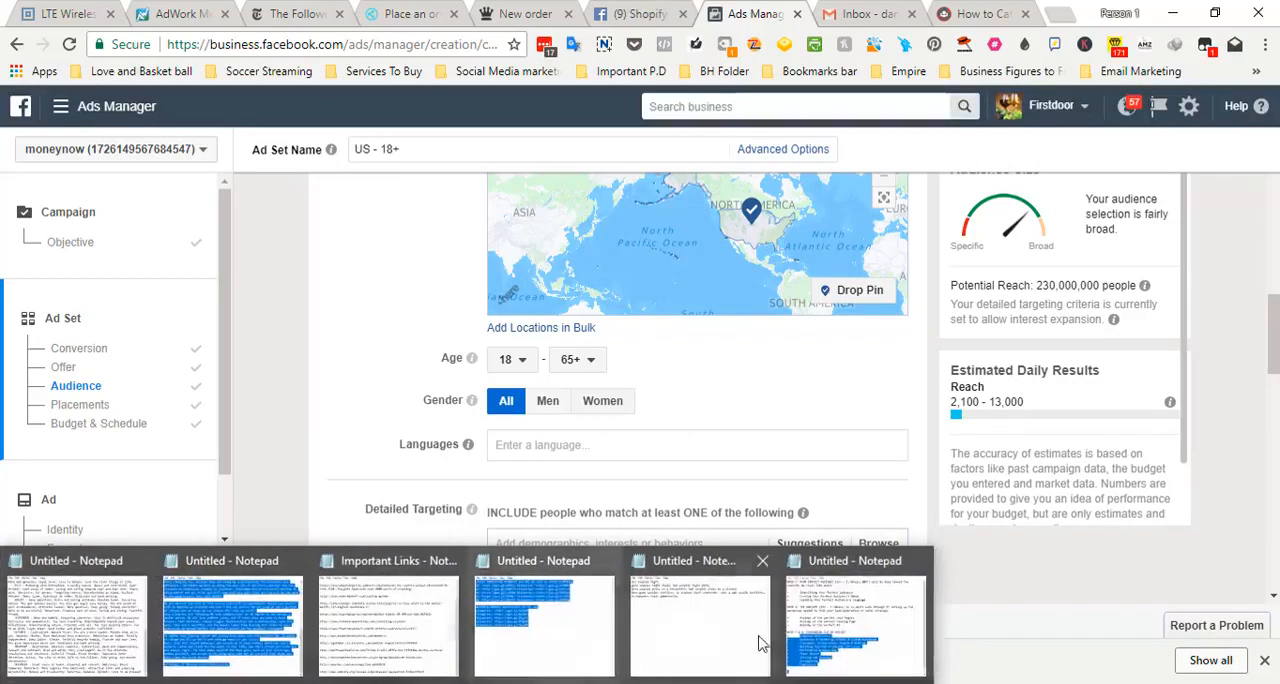
left_click(843, 653)
key("ctrl+a")
key("BackSpace")
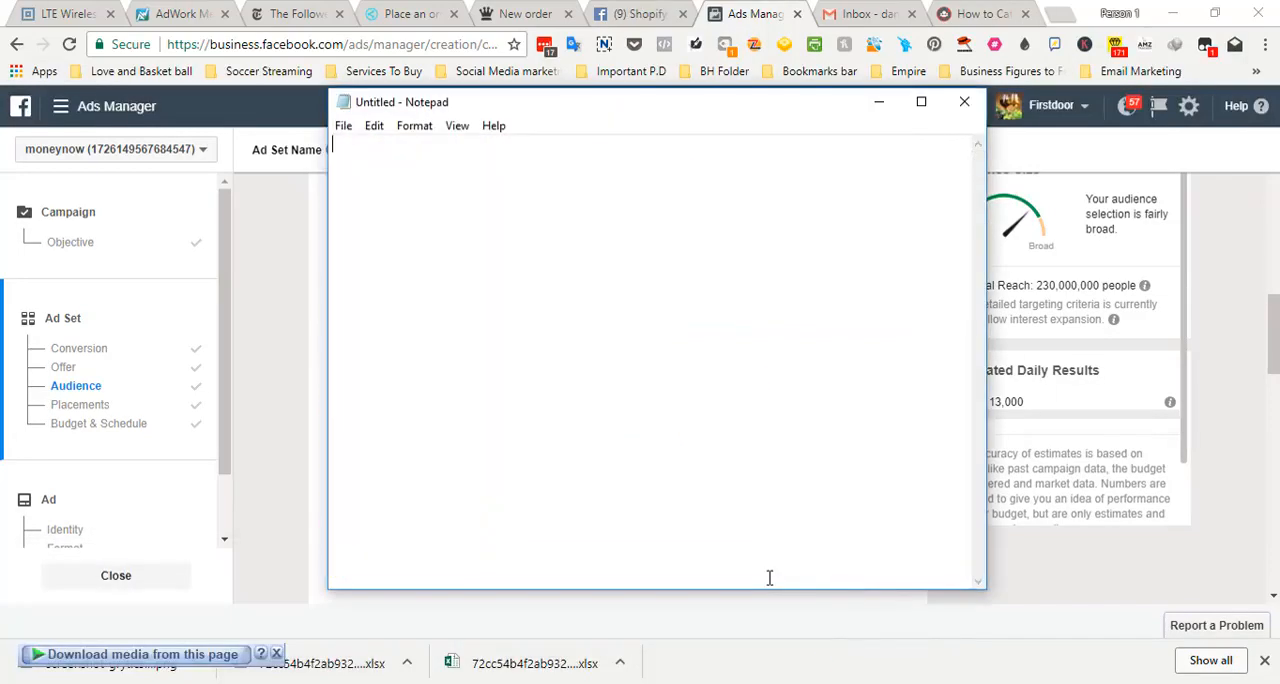
Write "Broad :- One interest per adset" as the first line of the empty note
type("Broad :- On")
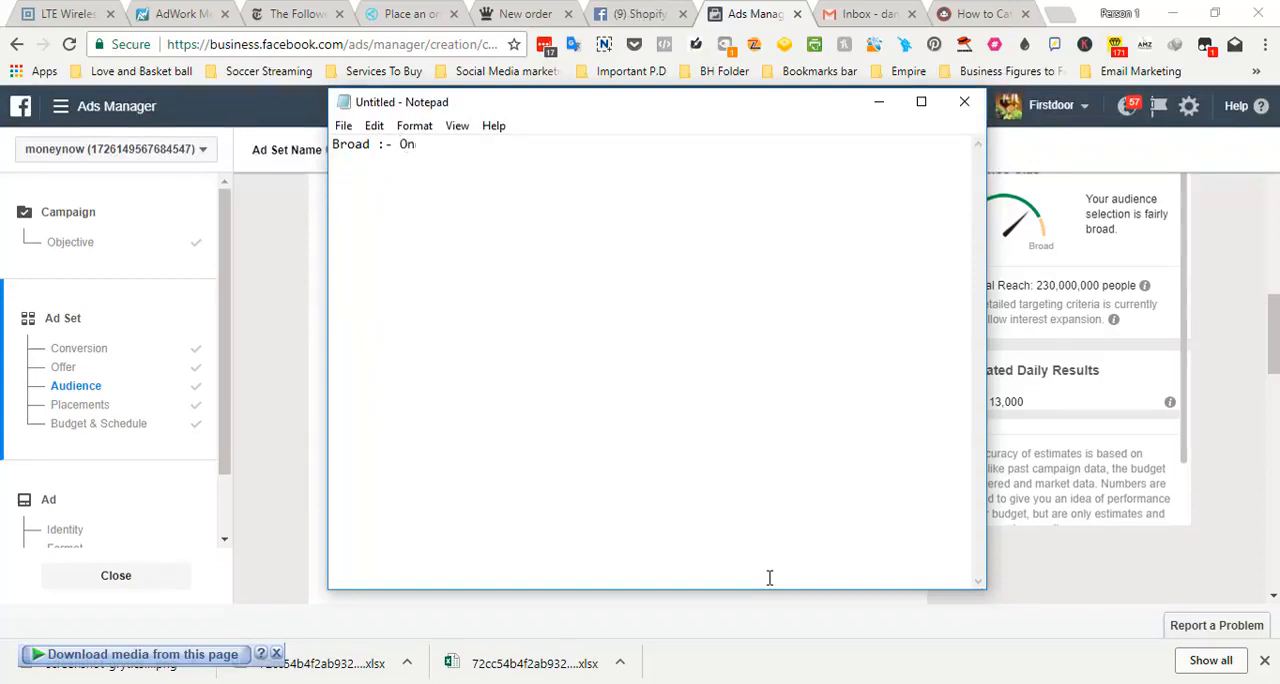
type("e interest per adset")
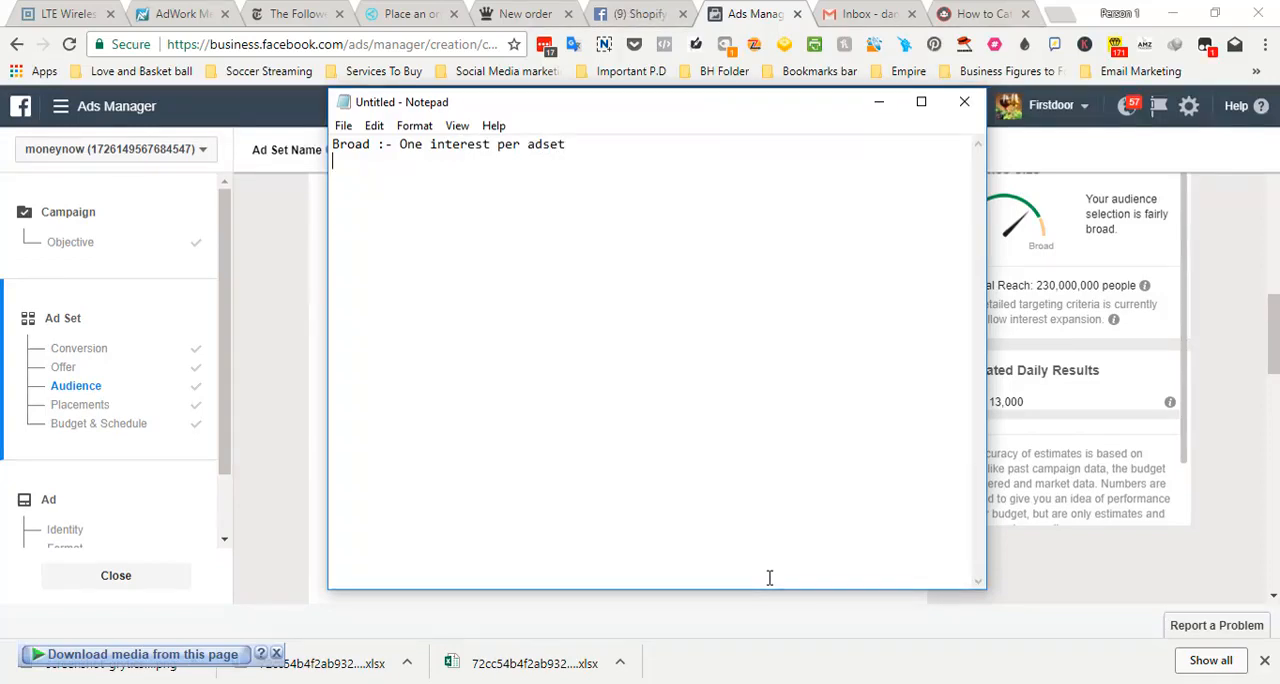
type("Flex  :-")
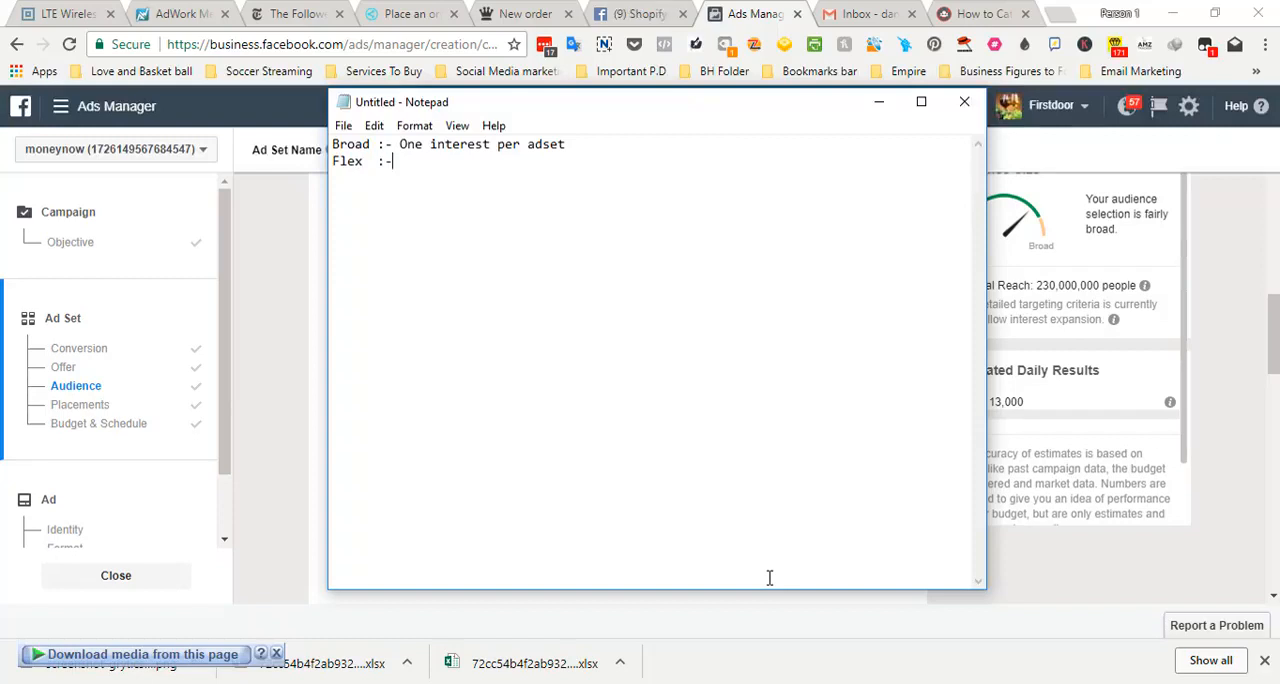
type(" Interesecting audiences")
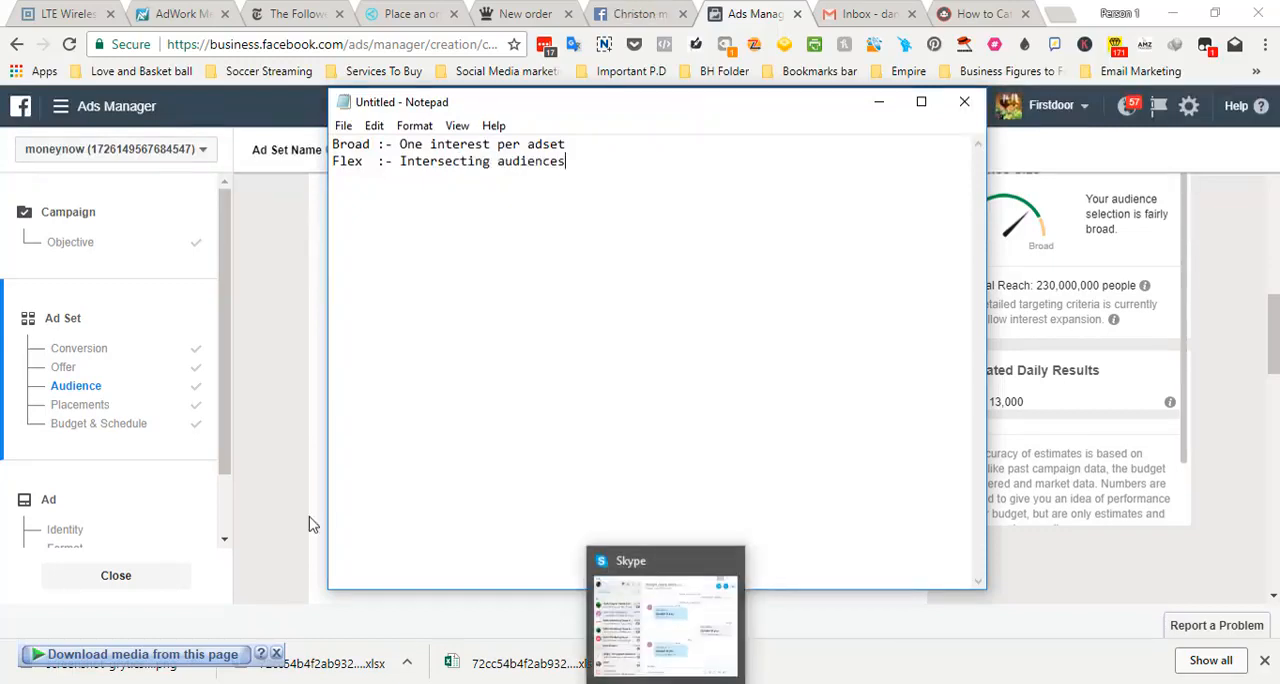
Return to Ads Manager and review the ad set and ad sections in the campaign outline
left_click(310, 524)
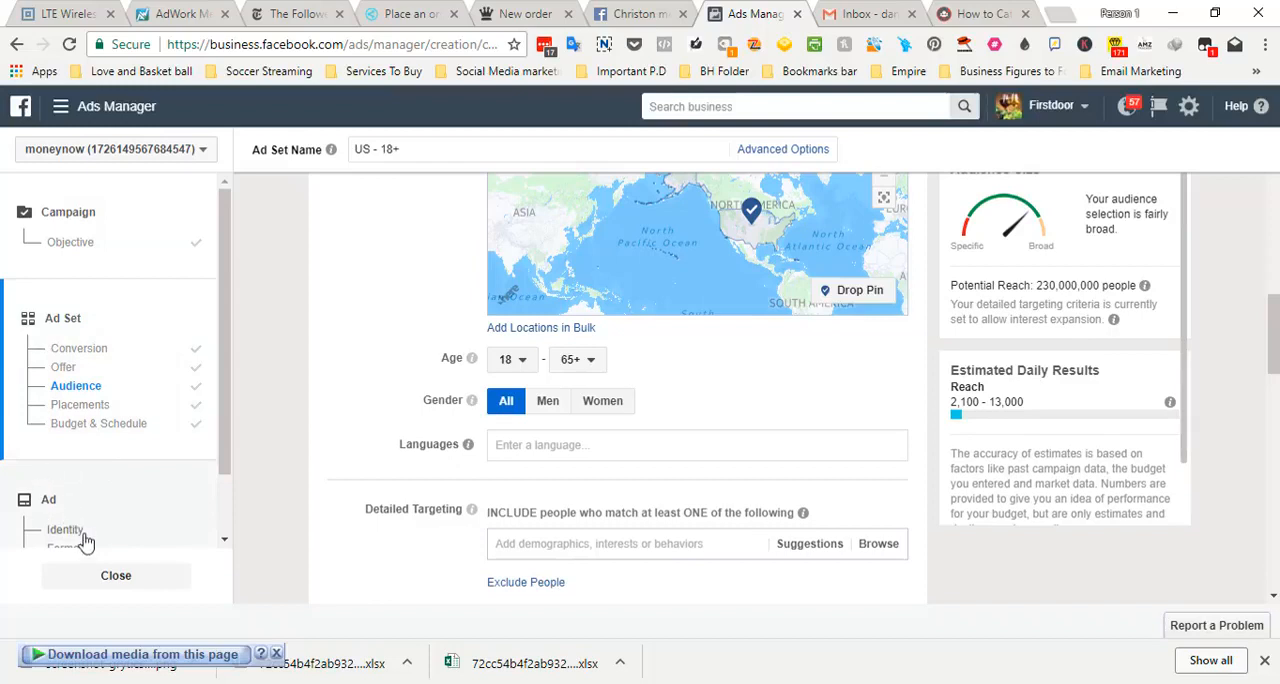
scroll(226, 436, "down", 2)
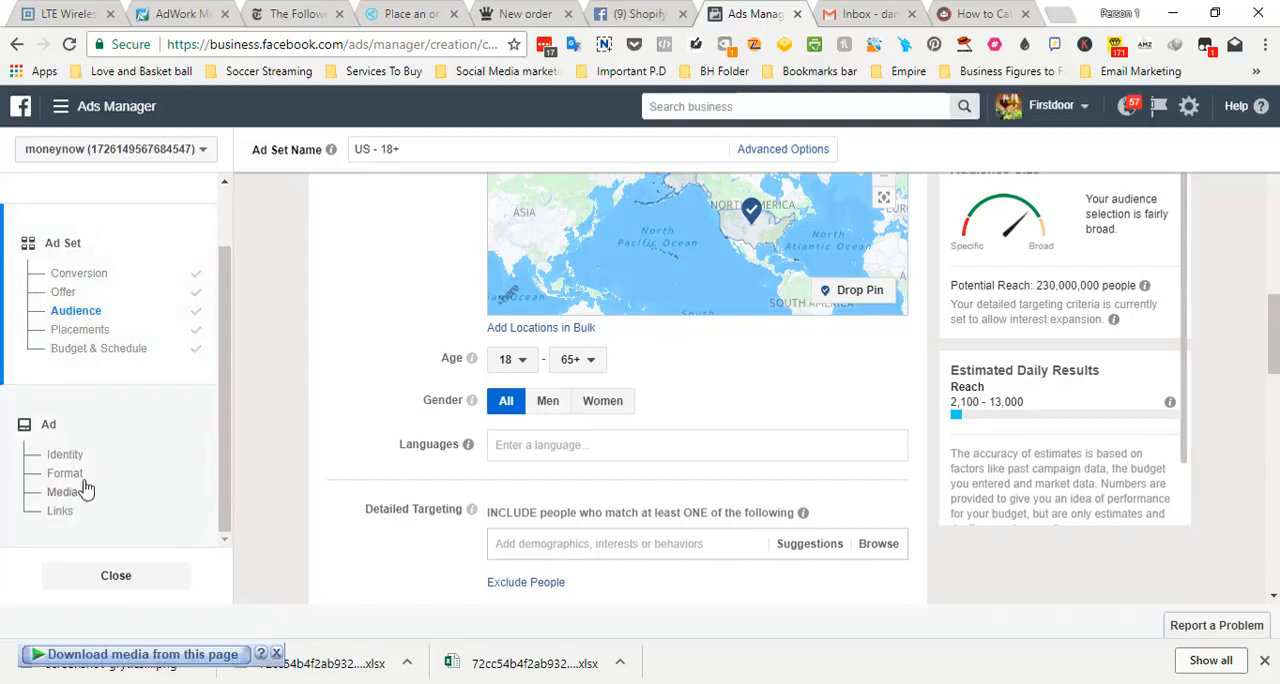
scroll(228, 428, "up", 2)
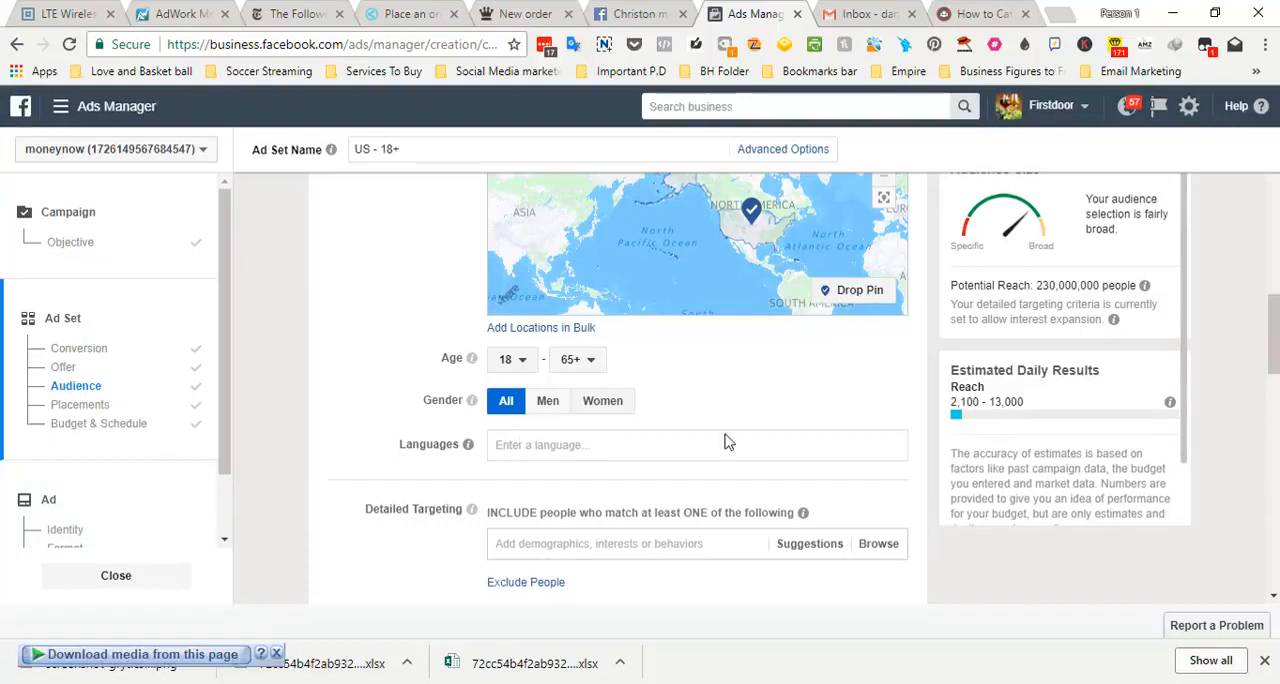
mouse_move(1272, 334)
left_mouse_down()
mouse_move(1272, 305)
mouse_move(1272, 338)
left_mouse_up()
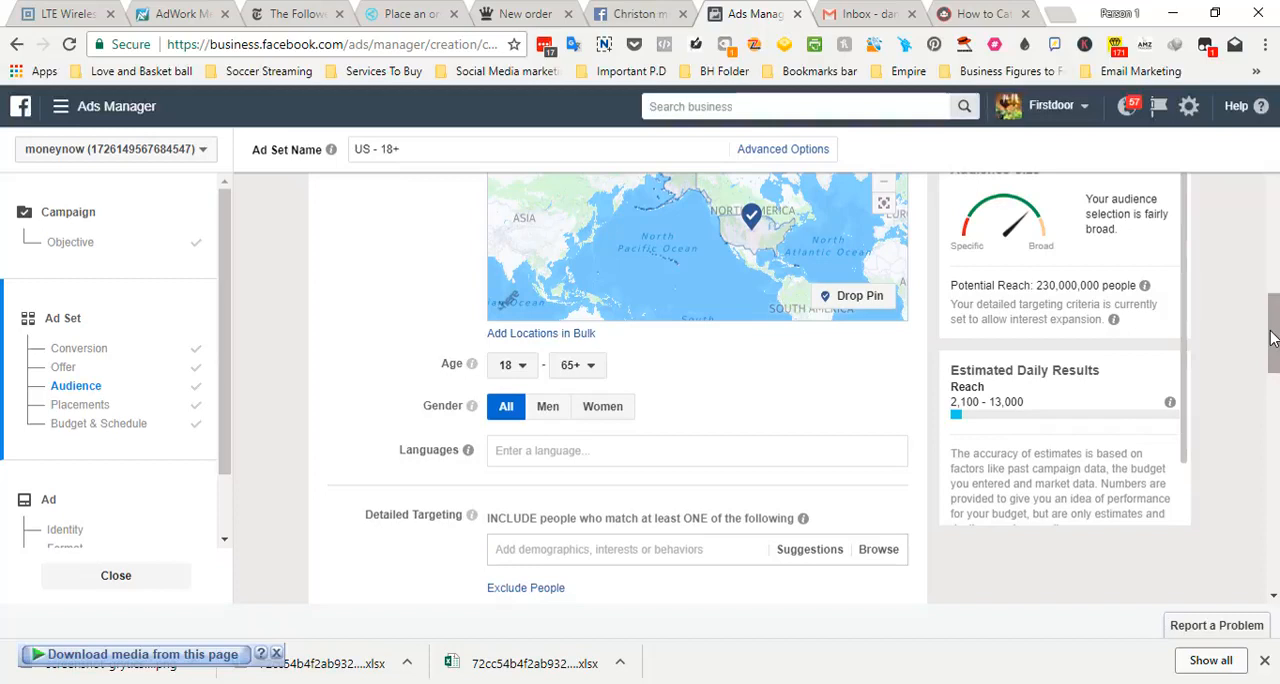
left_click(695, 549)
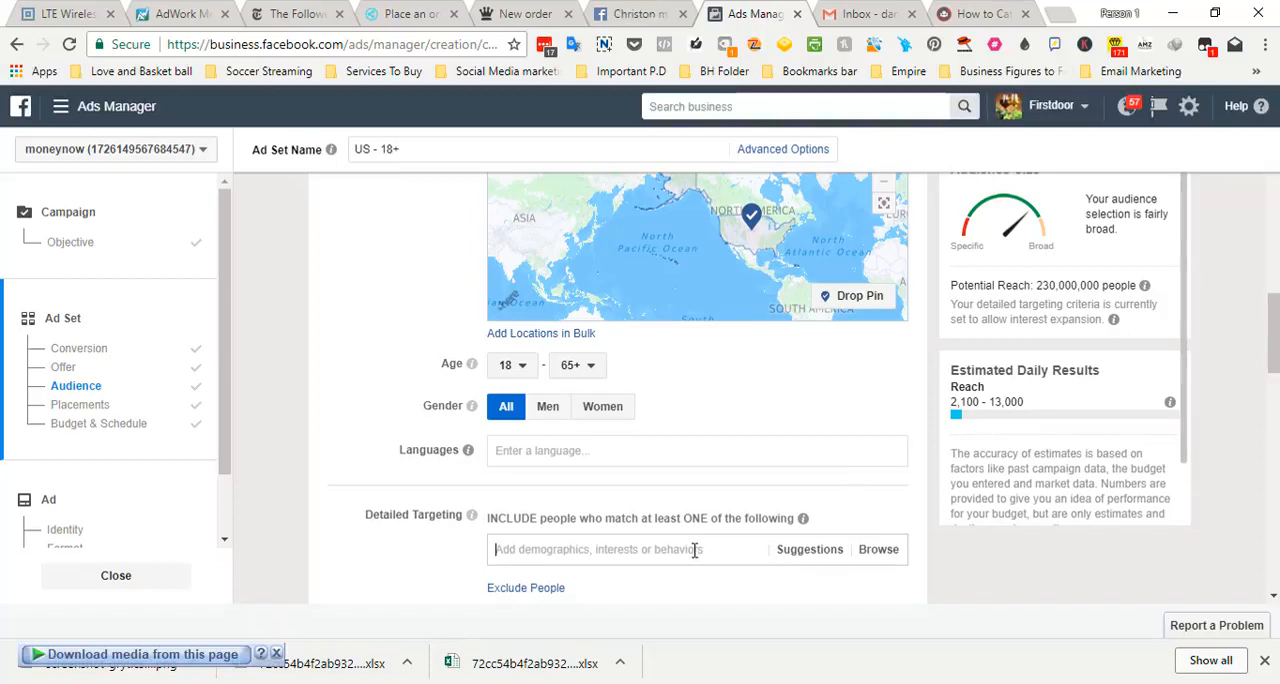
type("los")
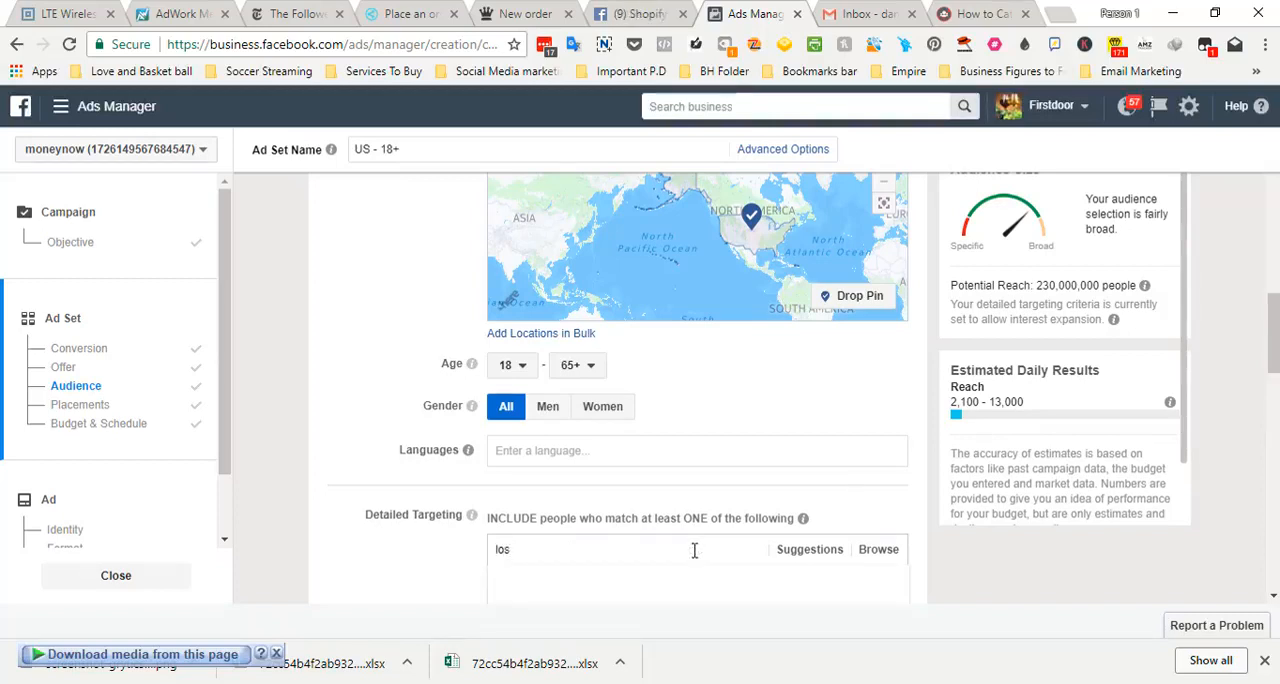
type(" angelese")
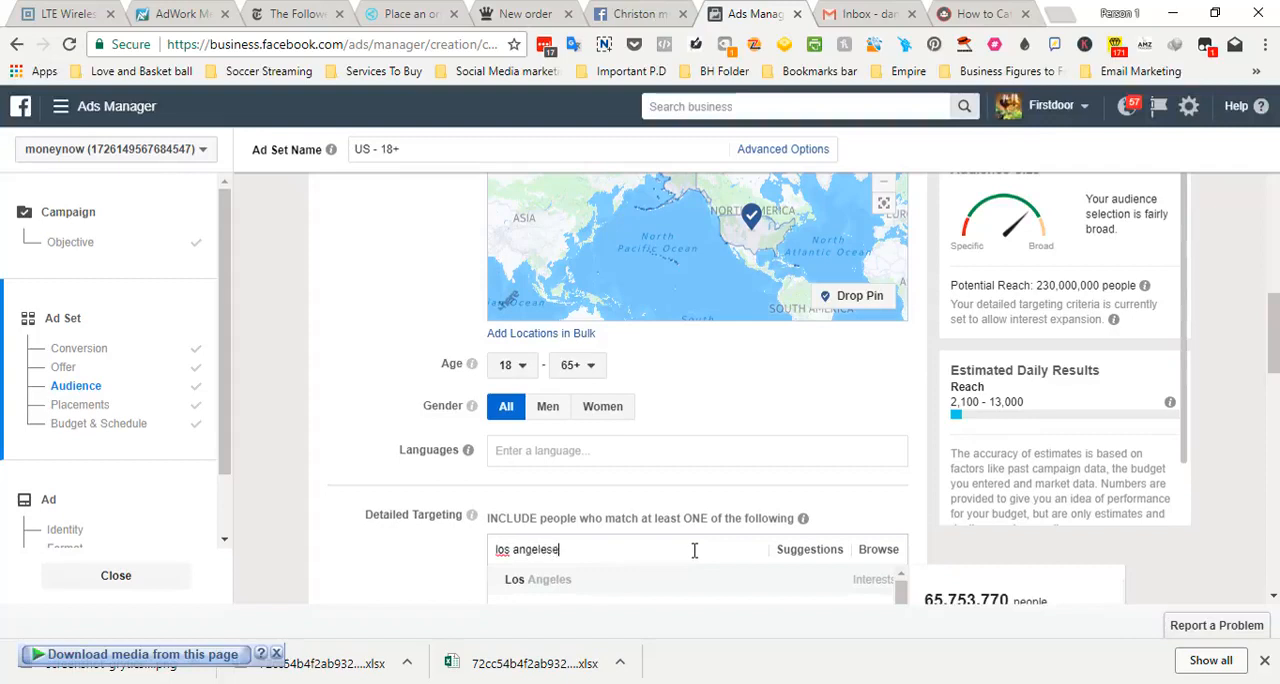
type(" la")
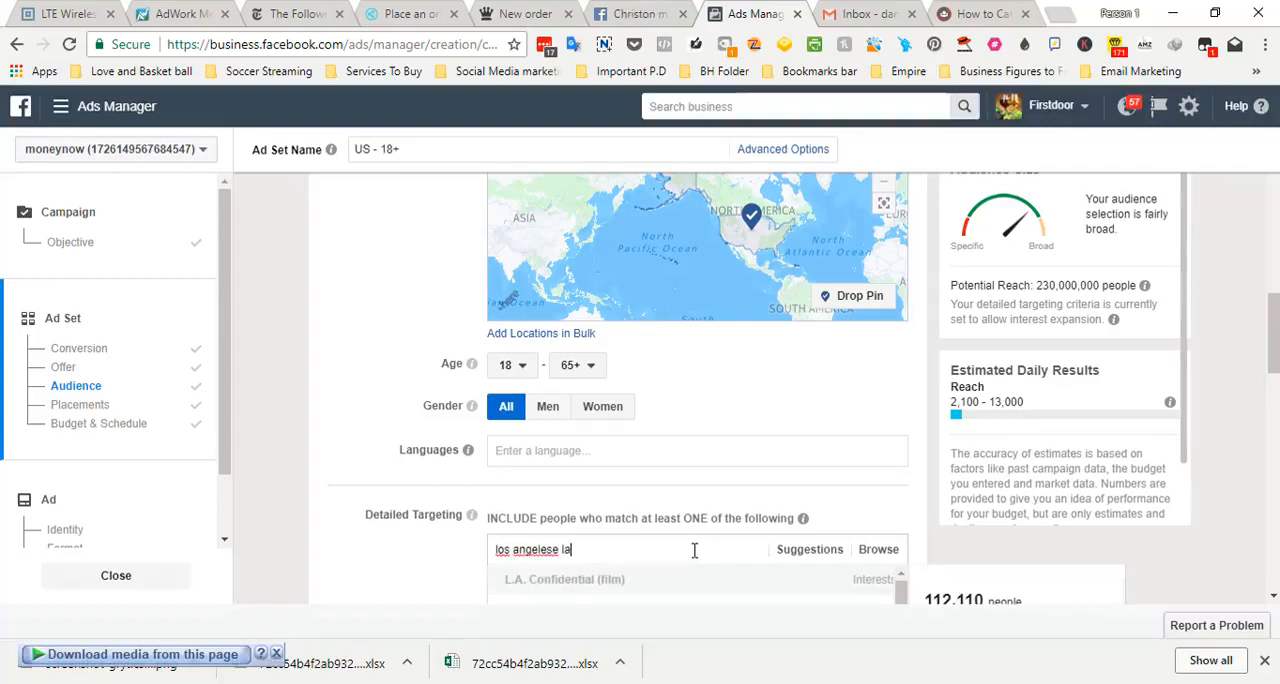
key("BackSpace")
key("BackSpace")
key("BackSpace")
key("BackSpace")
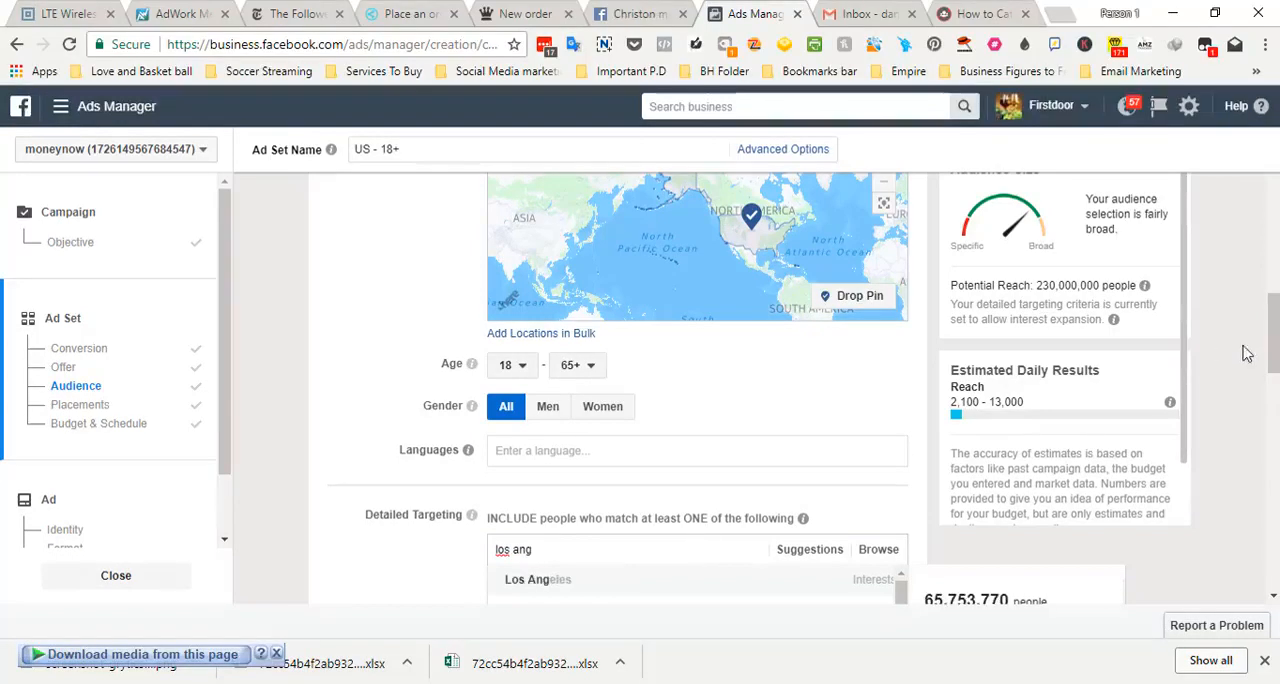
Search the ad set's detailed targeting for "los ange" and include the Los Angeles Lakers interest
left_click_drag(1273, 357, 1274, 386)
left_click(640, 374)
type("los ange")
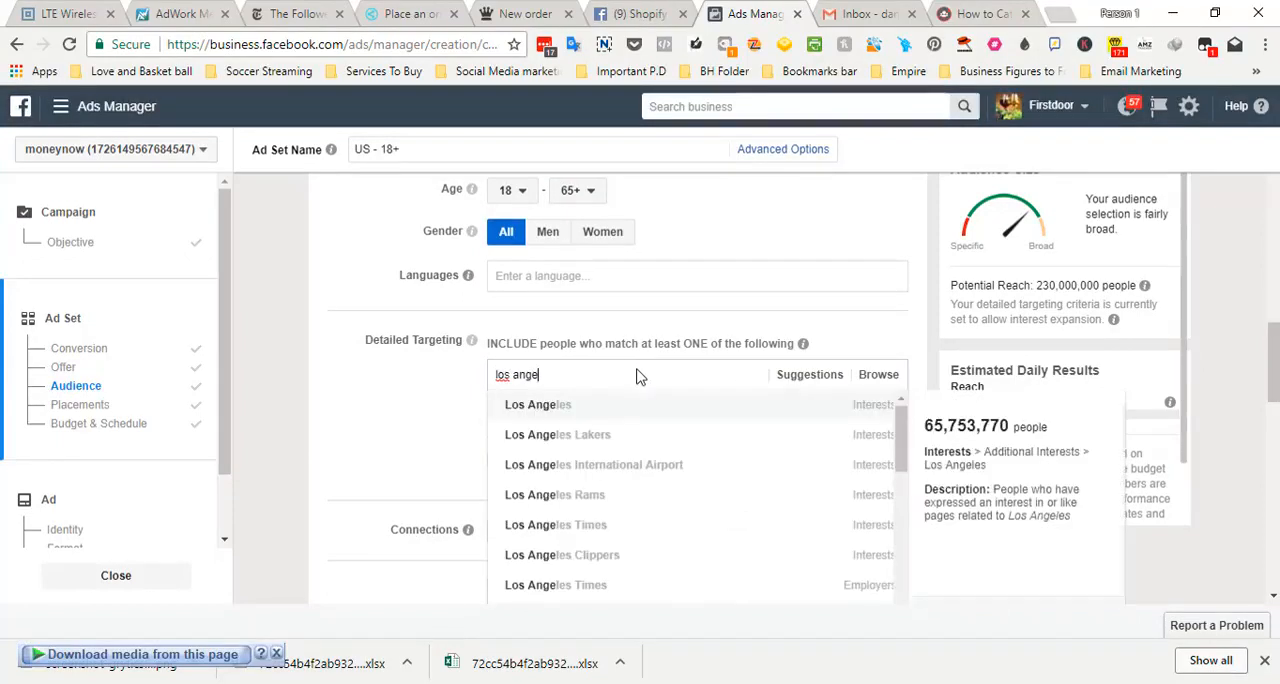
left_click(615, 437)
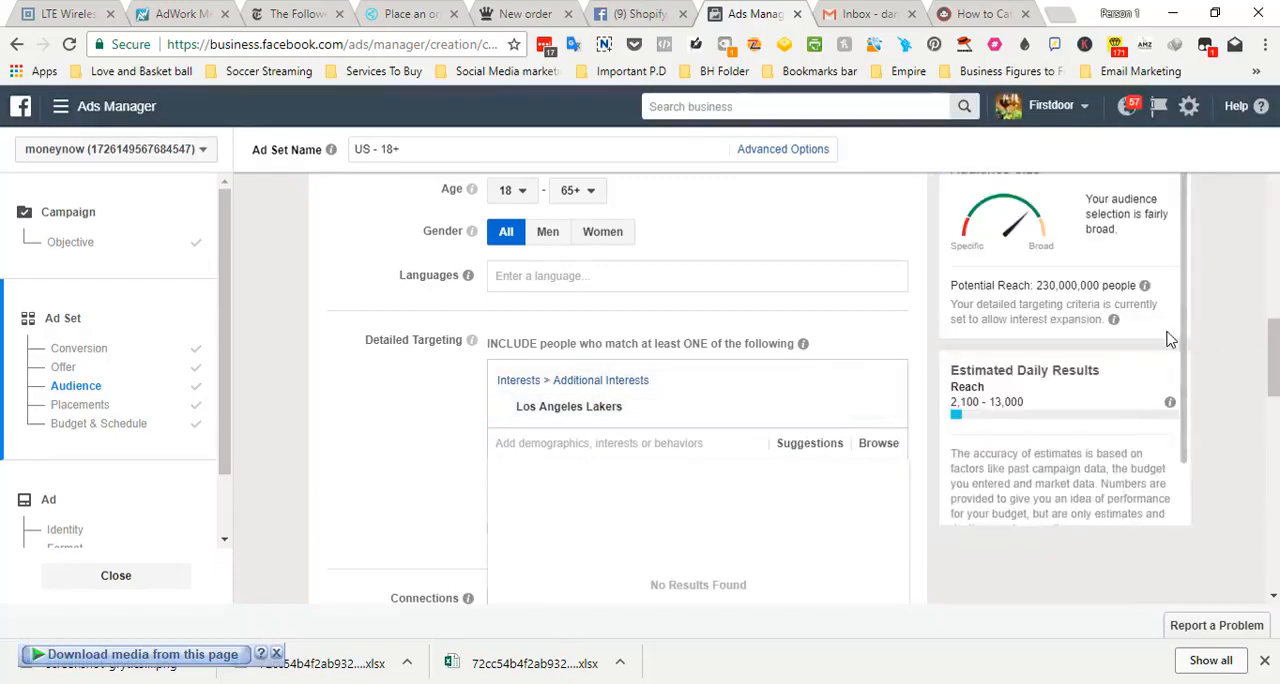
Turn off expanding interests for more conversions at a lower cost in the ad set's detailed targeting
mouse_move(1274, 362)
left_mouse_down()
mouse_move(1276, 345)
mouse_move(1276, 373)
left_mouse_up()
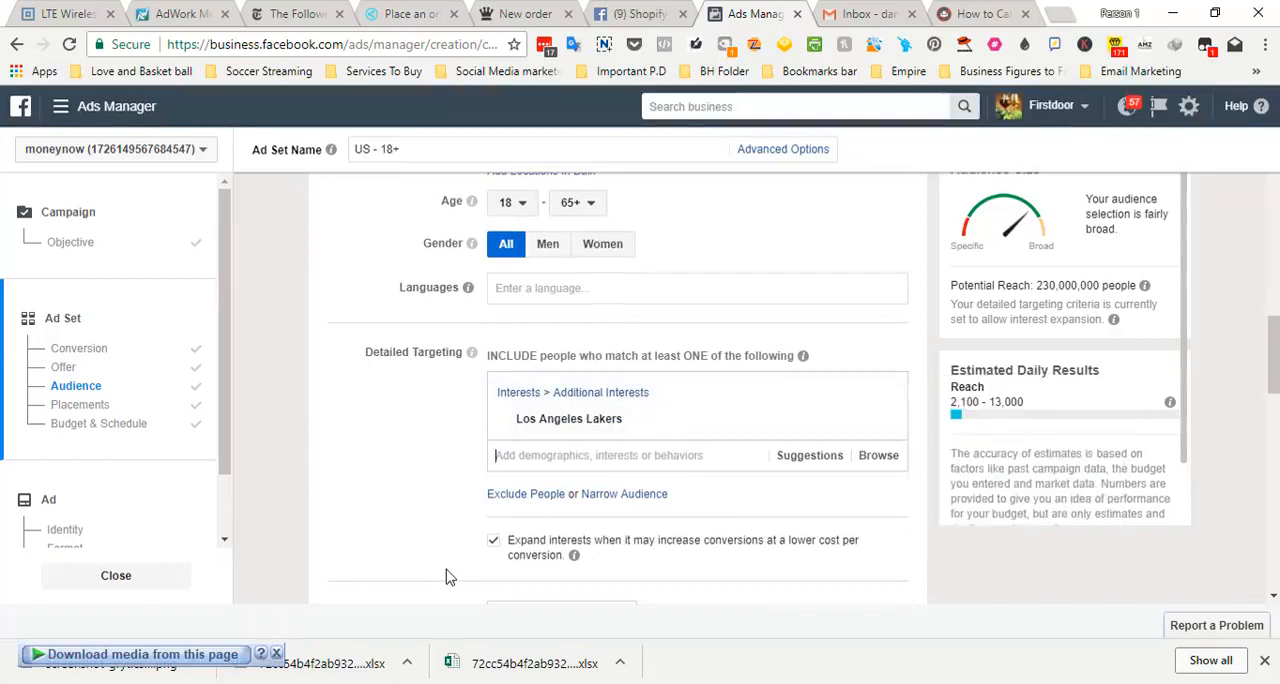
left_click(494, 541)
mouse_move(630, 428)
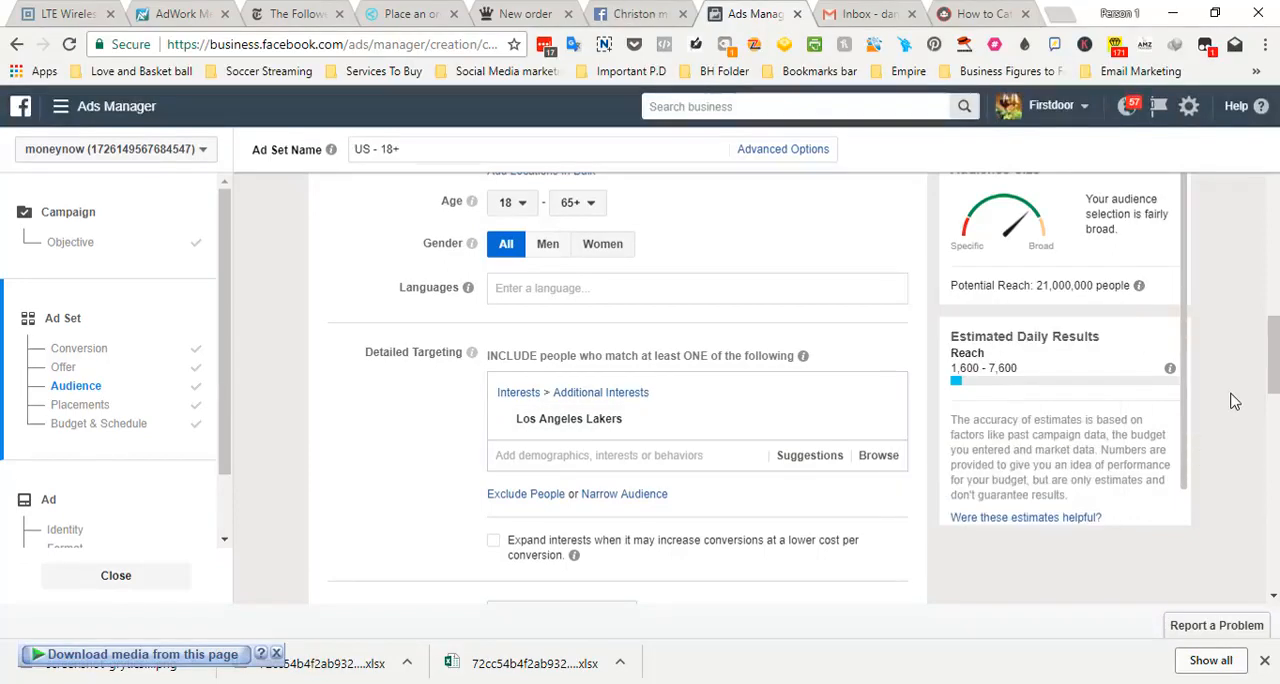
Examine the potential reach and estimated daily results alongside the ad set's location, age, gender and interest settings
mouse_move(1275, 378)
left_mouse_down()
mouse_move(1275, 353)
mouse_move(1276, 376)
left_mouse_up()
left_click_drag(1183, 378, 1183, 370)
mouse_move(1183, 370)
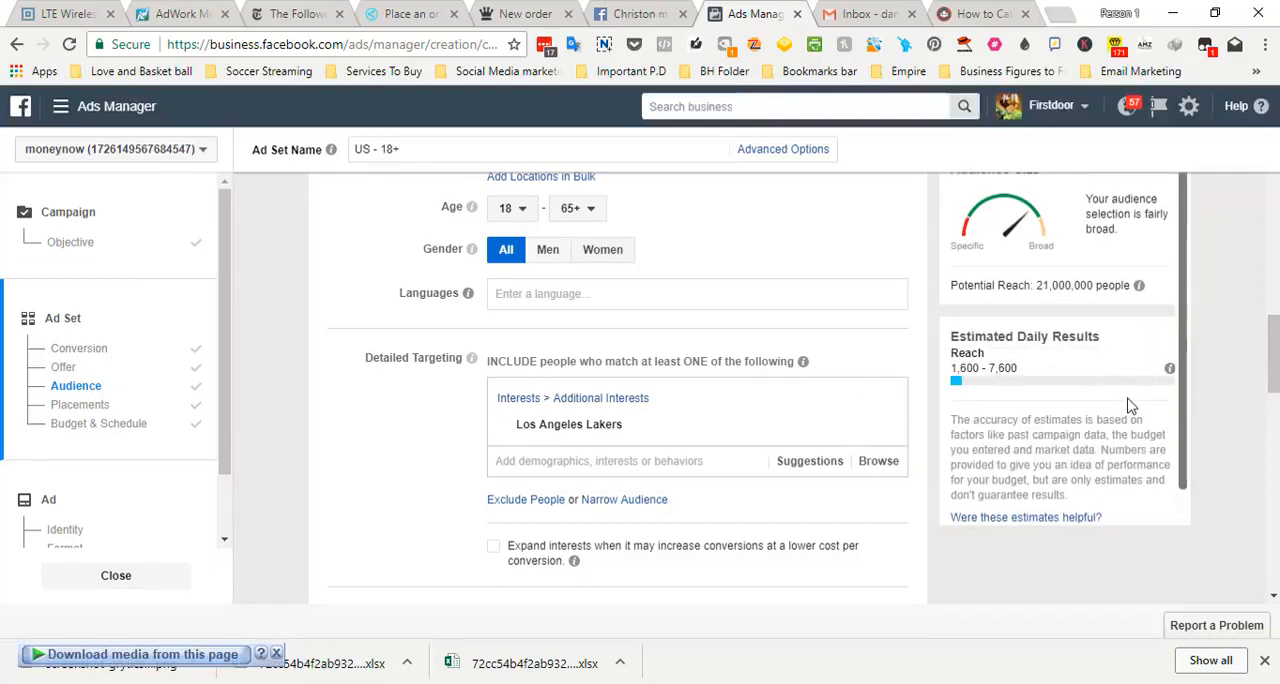
scroll(1178, 450, "down", 1)
scroll(1173, 310, "up", 1)
scroll(1265, 326, "up", 2)
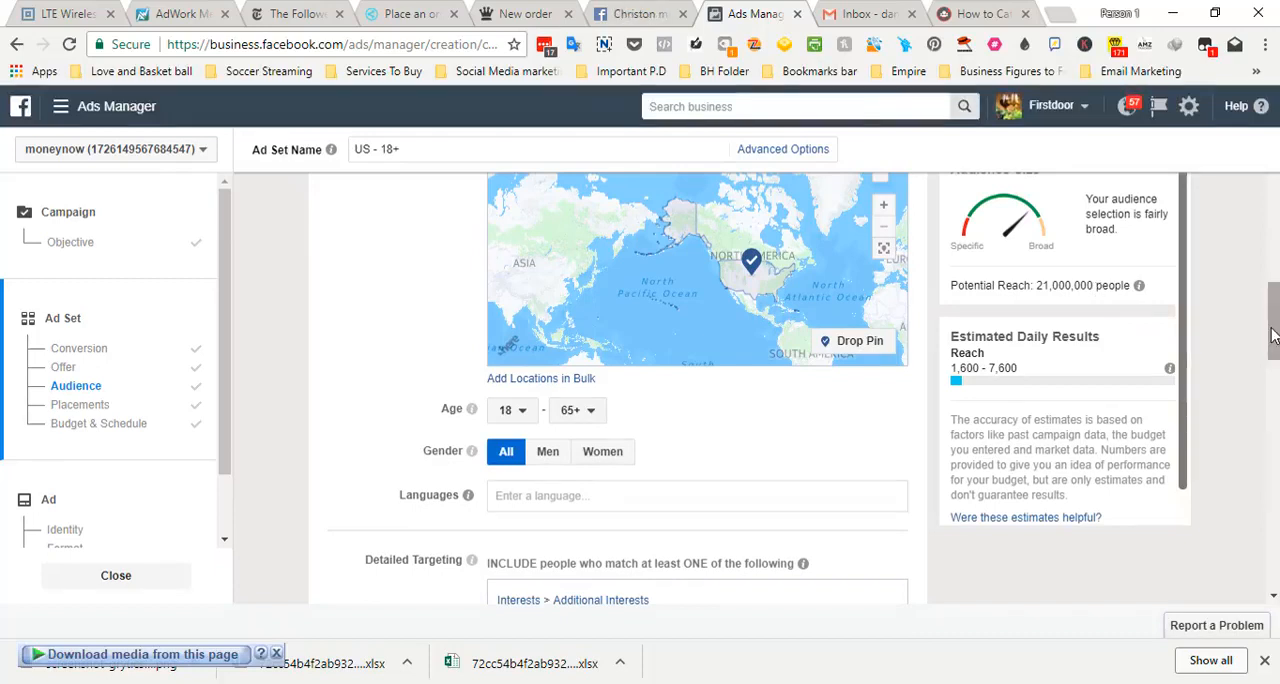
left_click_drag(1273, 336, 1274, 344)
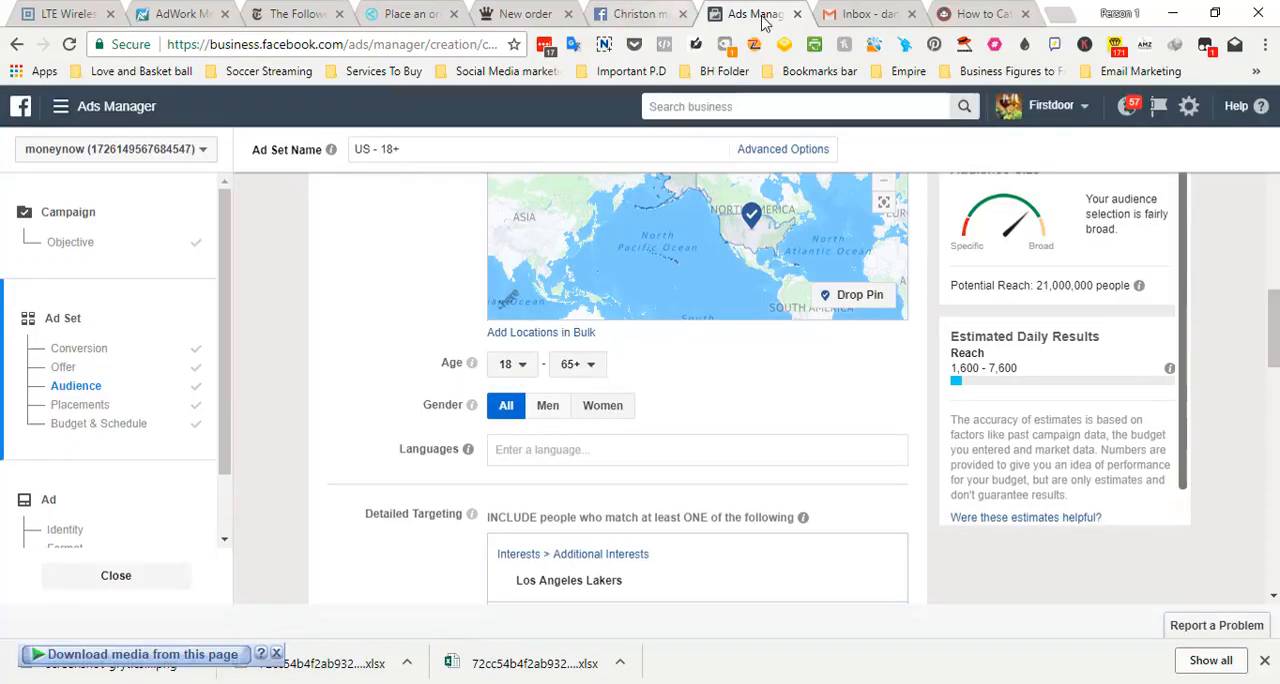
Show the full list of Facebook business tools
left_click(65, 107)
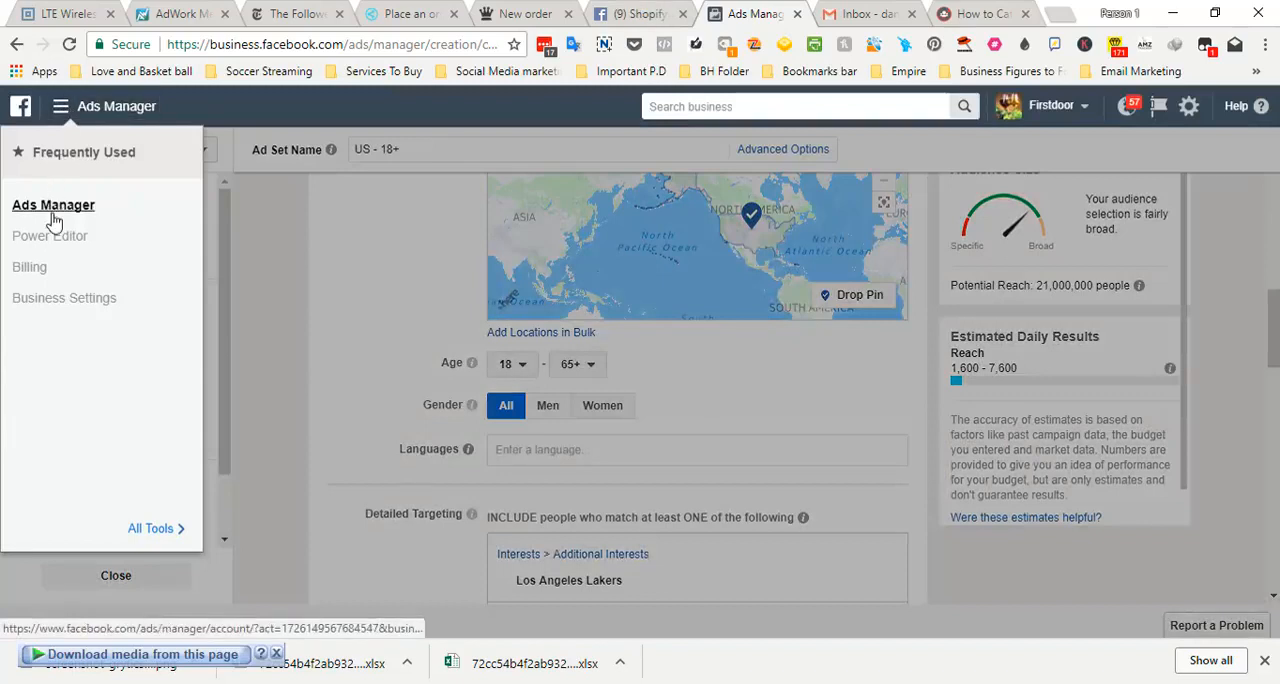
left_click(150, 528)
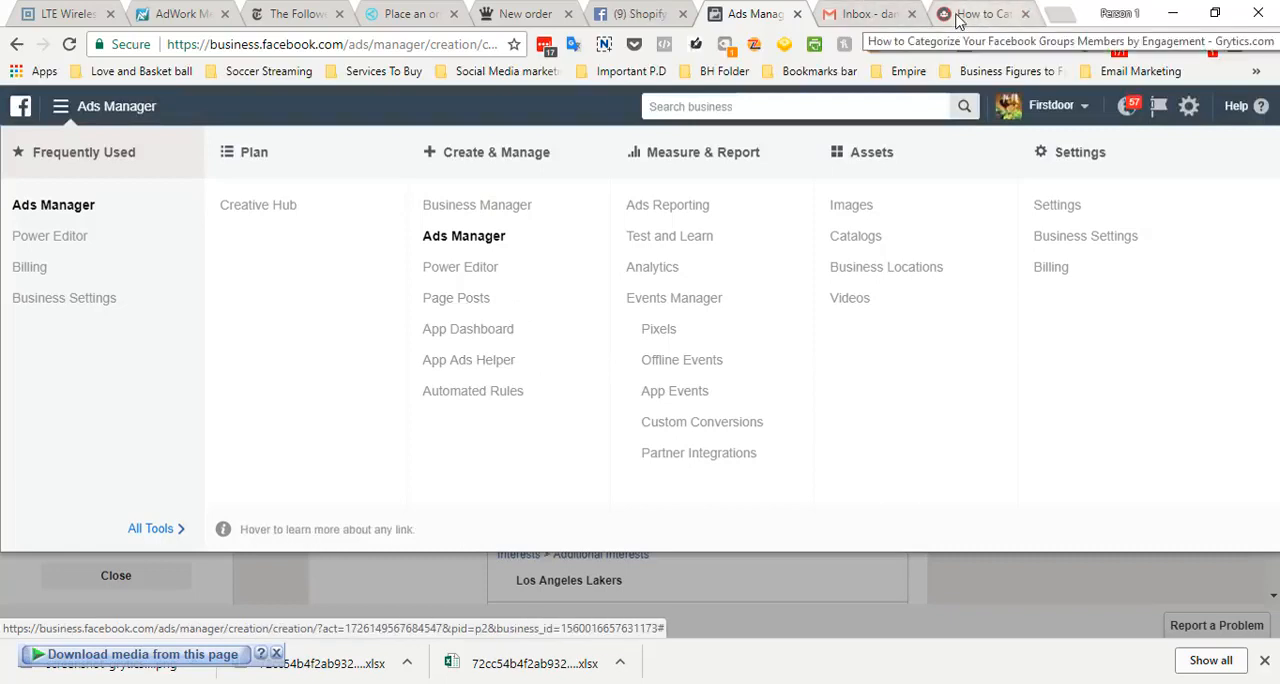
Look up "facebook audience ins" in the browser tab with the Grytics article and open the suggested Audience Insights page there
left_click(957, 20)
left_click(487, 38)
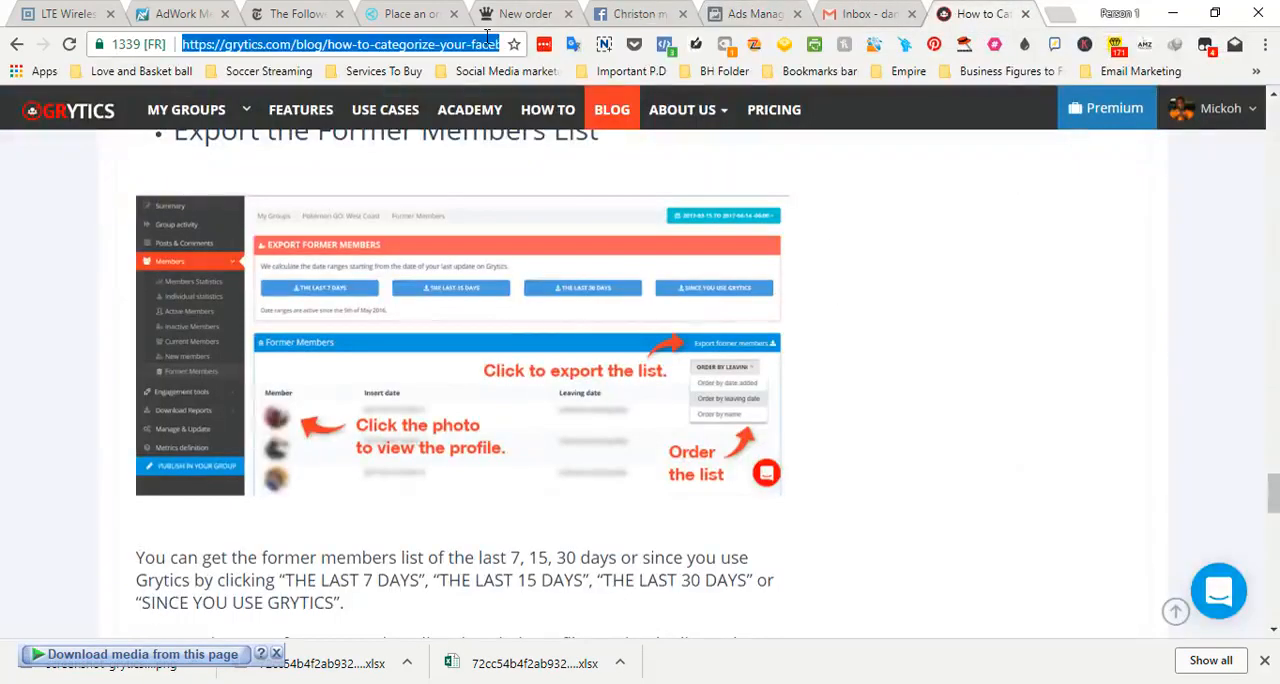
type("face")
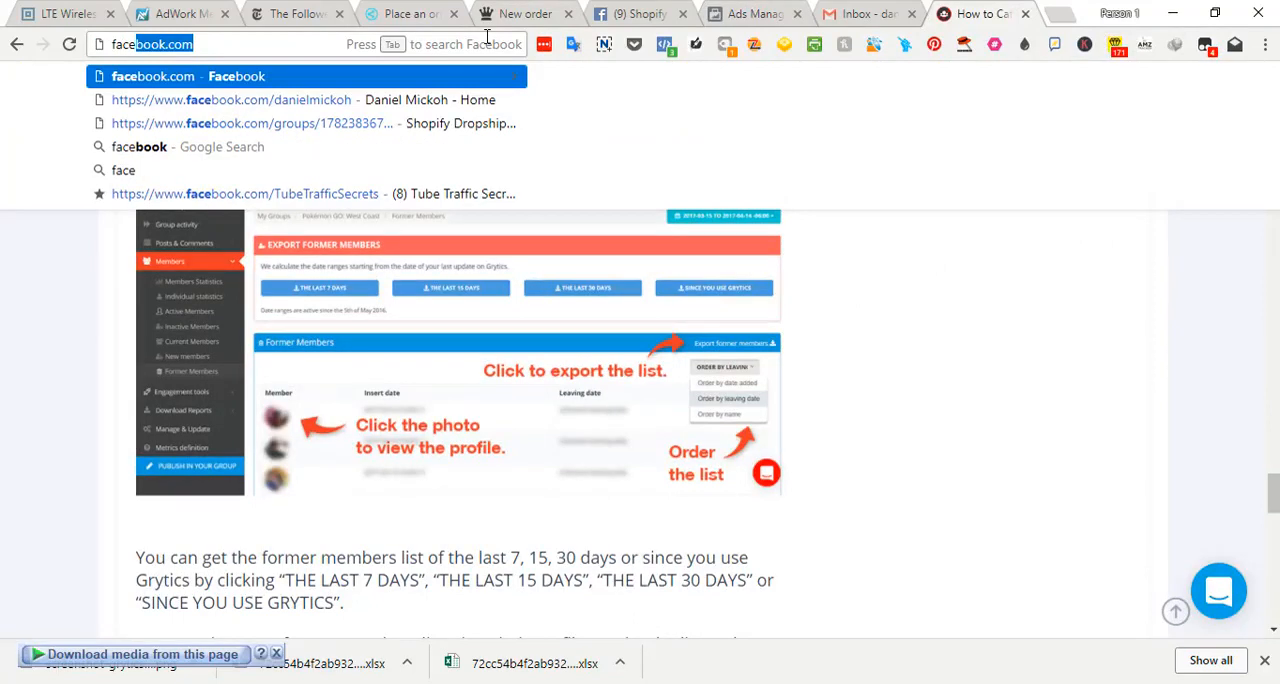
type("book.co")
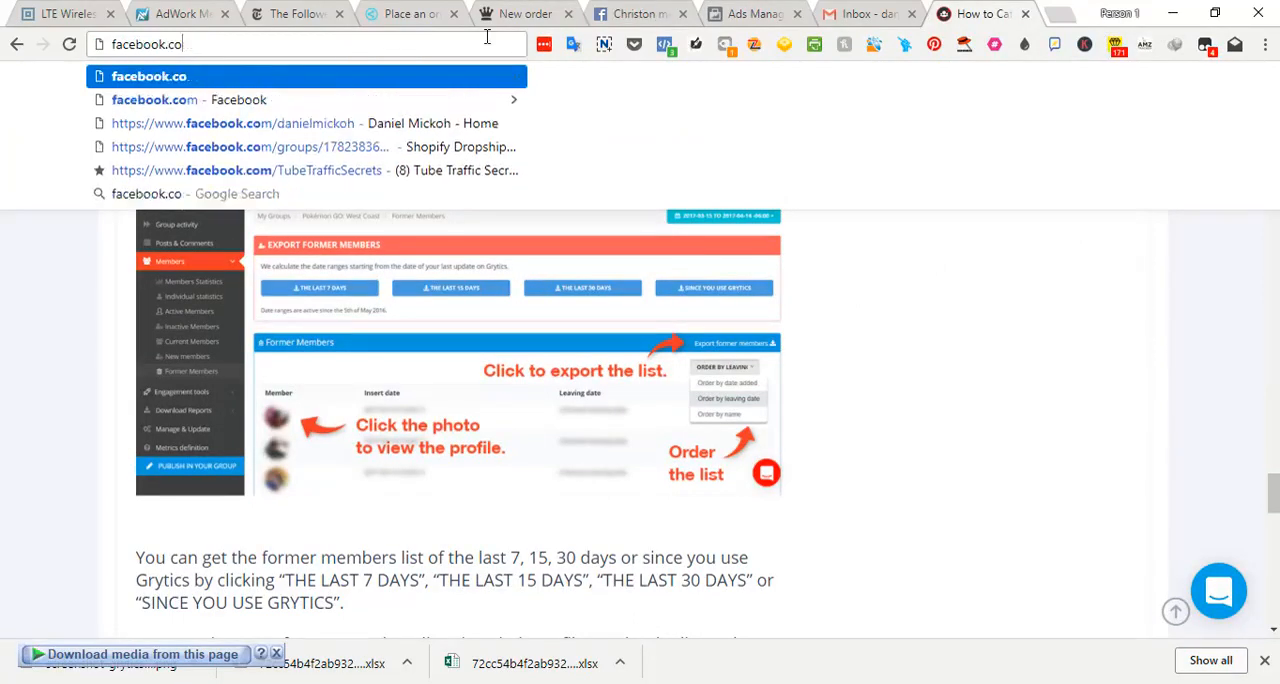
key("BackSpace")
key("BackSpace")
key("BackSpace")
type(" audience ins")
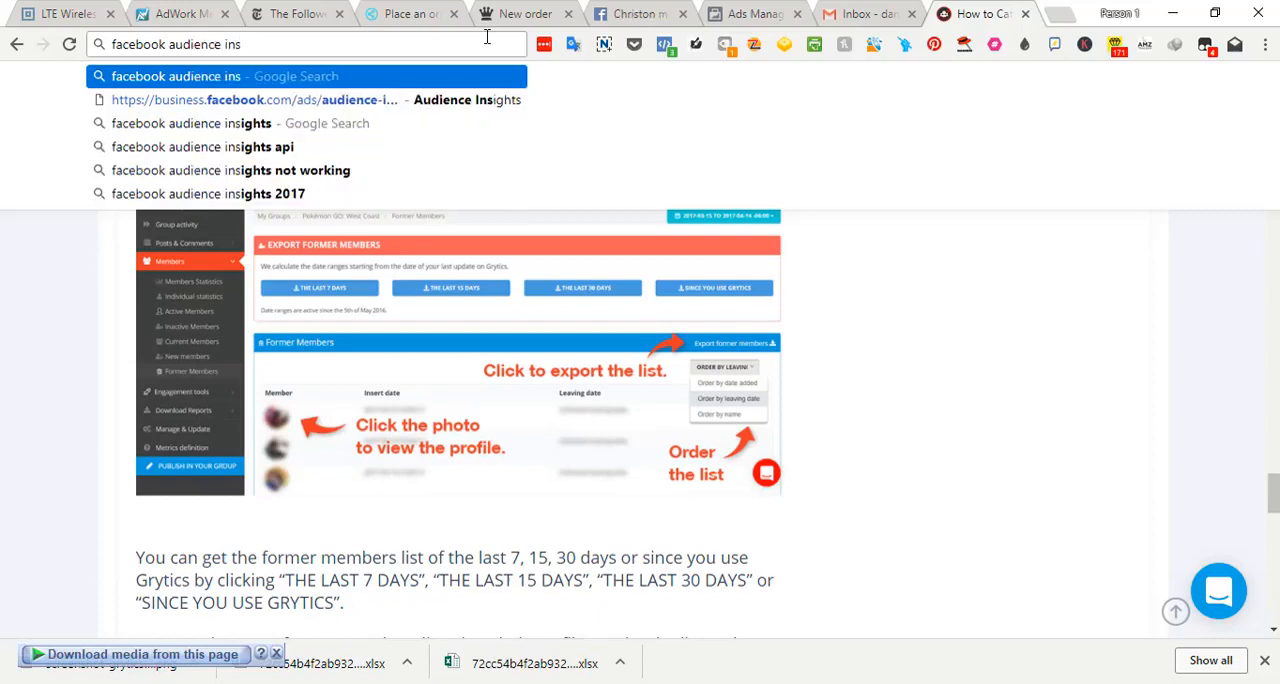
key("Down")
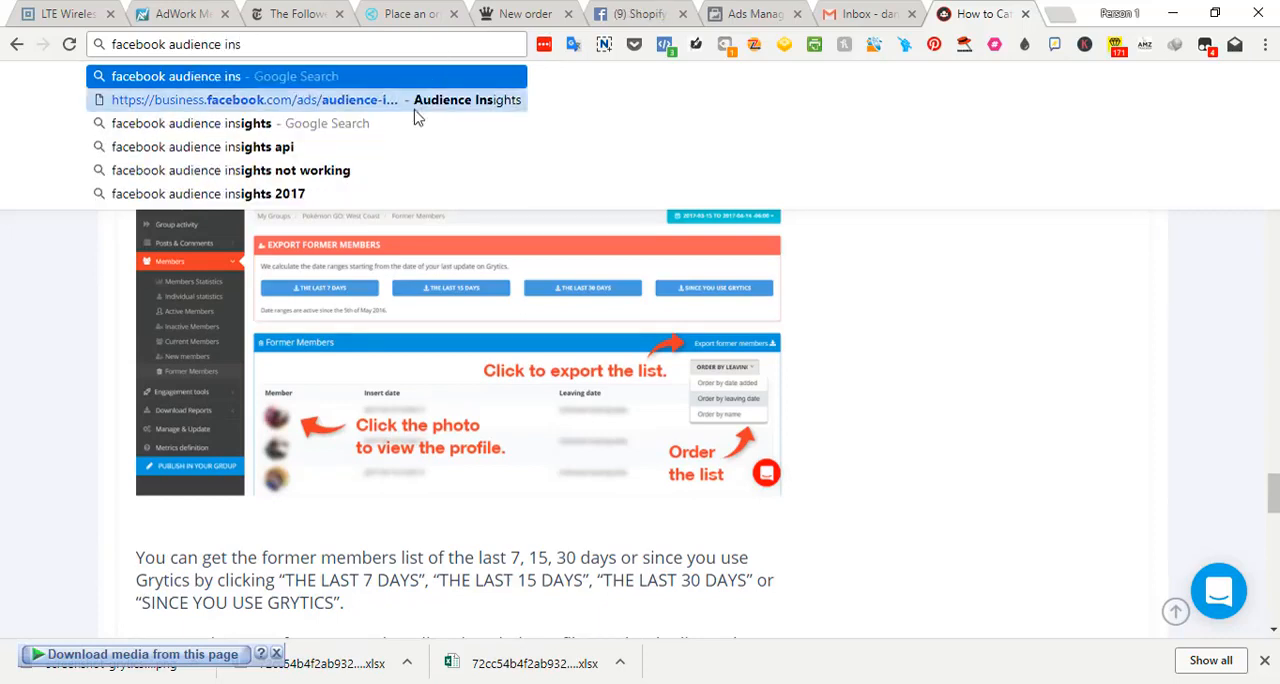
key("Return")
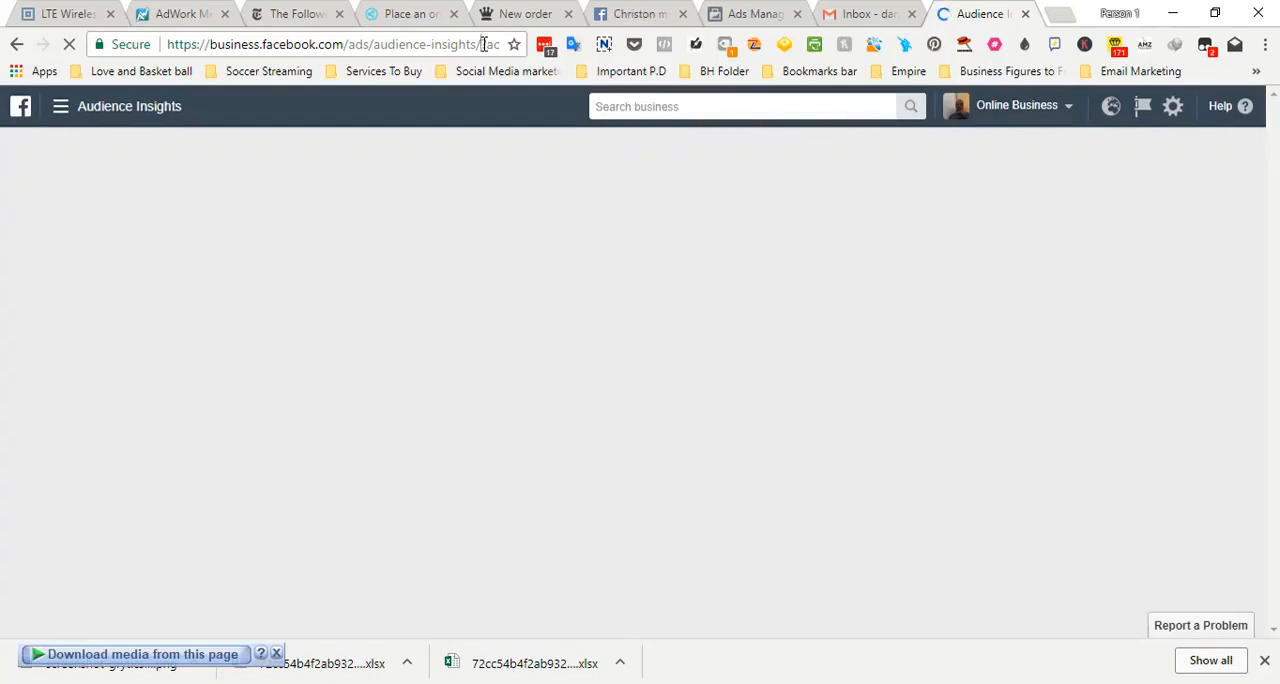
left_click(484, 44)
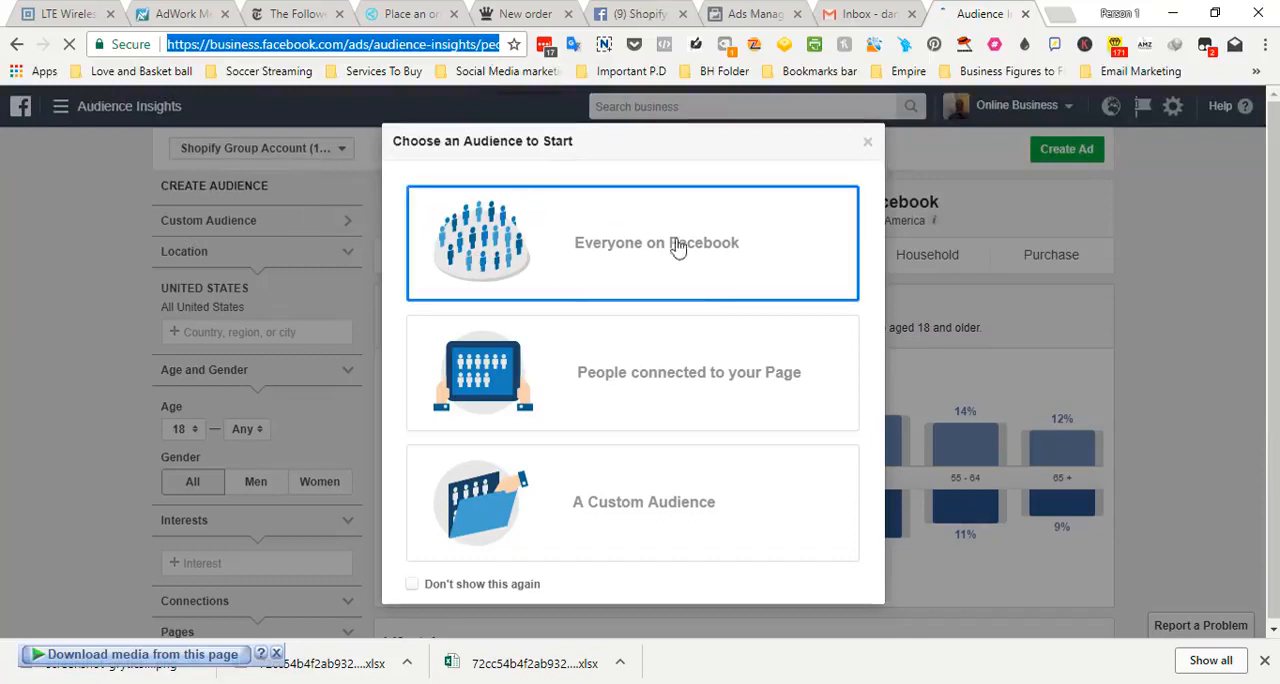
Start a new audience from Everyone on Facebook and add the Los Angeles Lakers interest to it
left_click(641, 266)
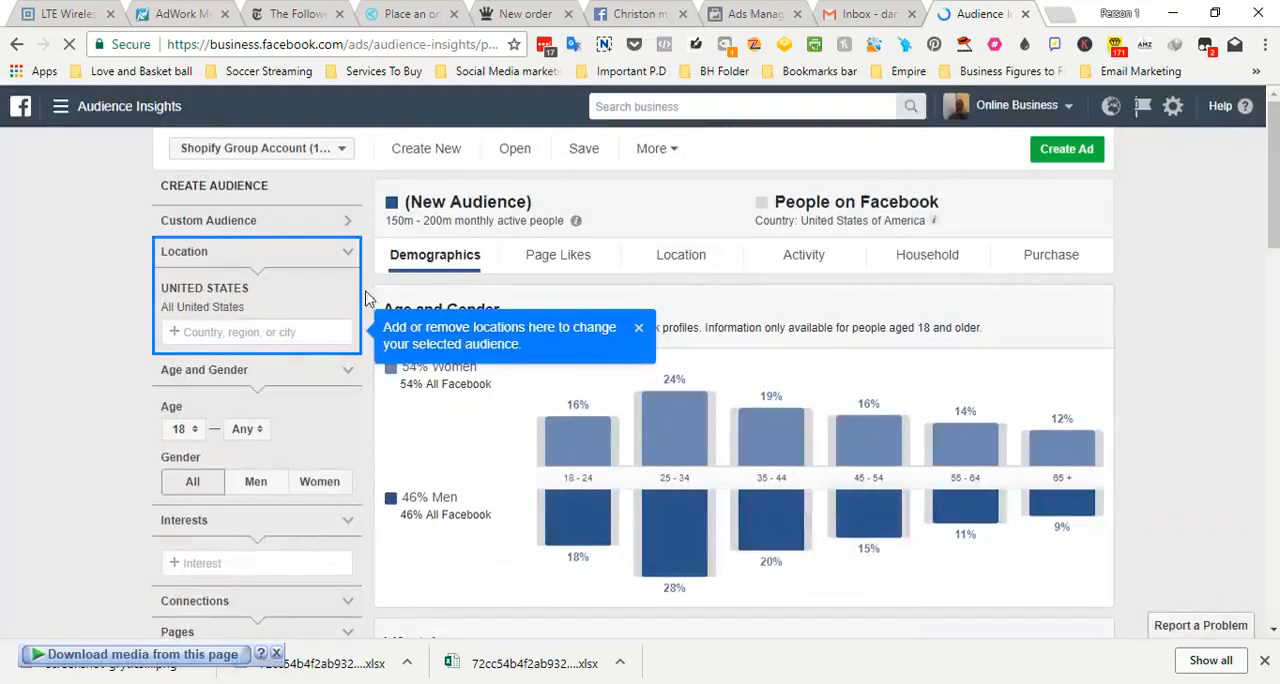
left_click(258, 569)
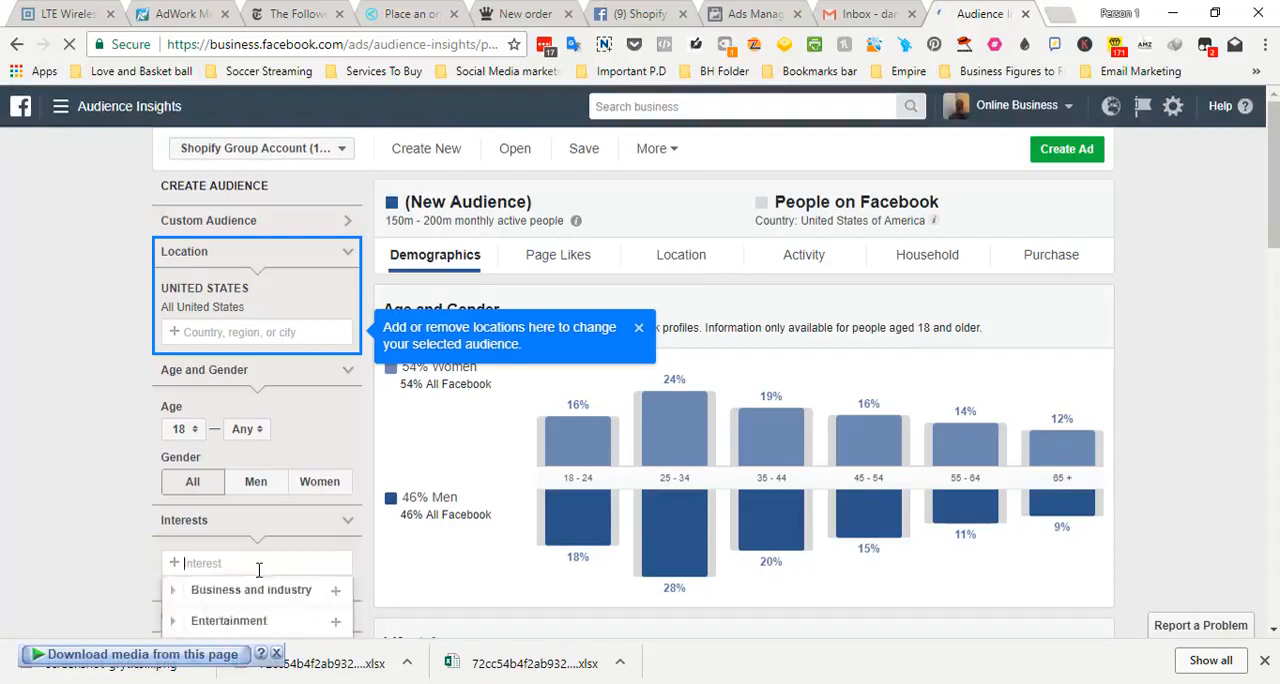
type("los ange")
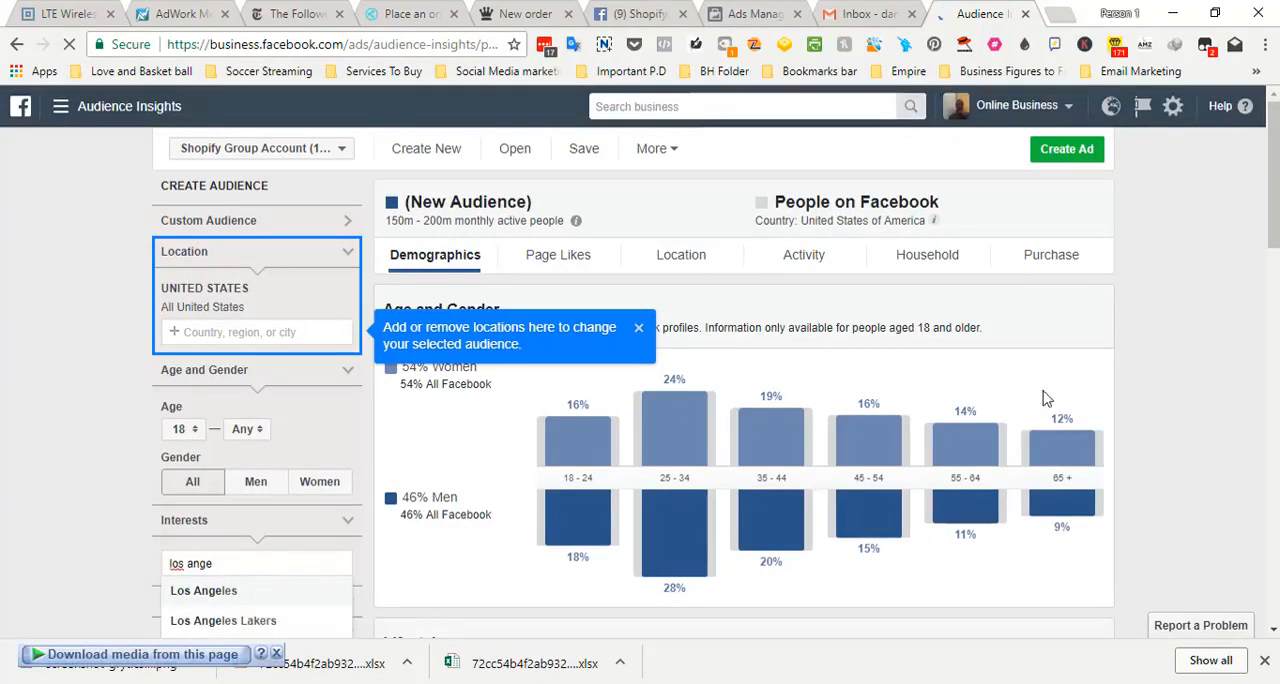
scroll(950, 440, "down", 2)
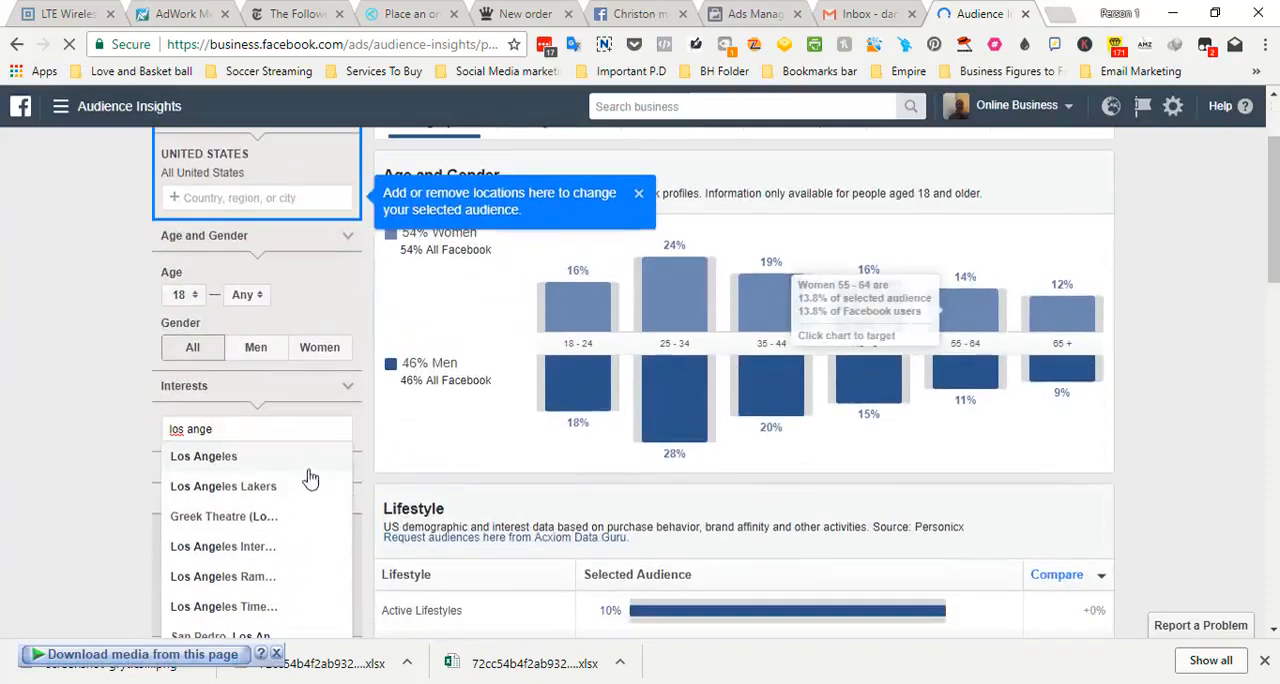
left_click(230, 486)
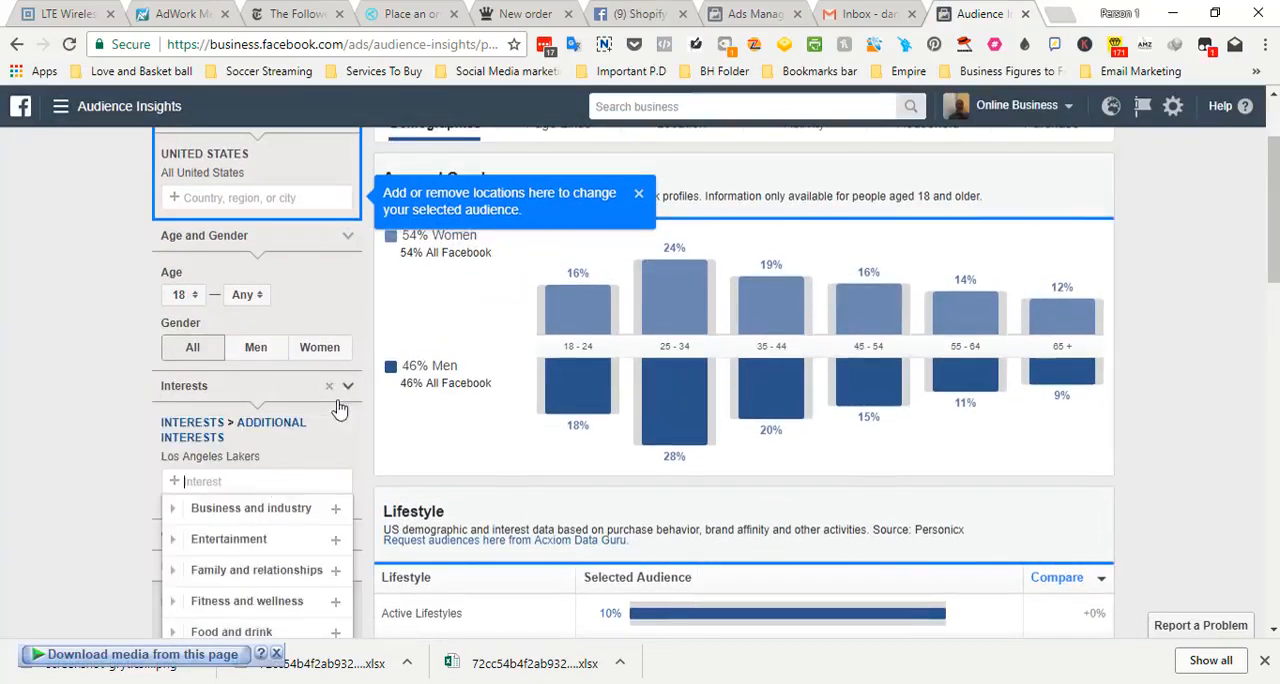
left_click(80, 410)
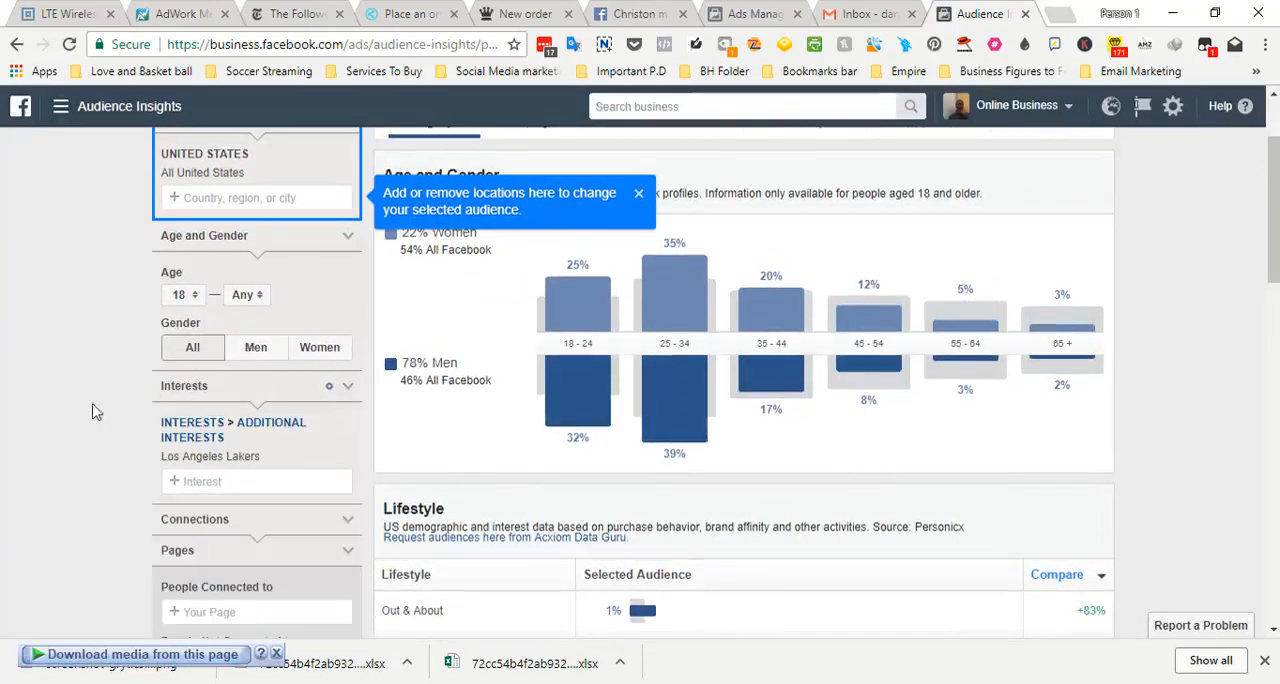
Dismiss the location hint and examine the Age and Gender chart for the Los Angeles Lakers audience
left_click(639, 197)
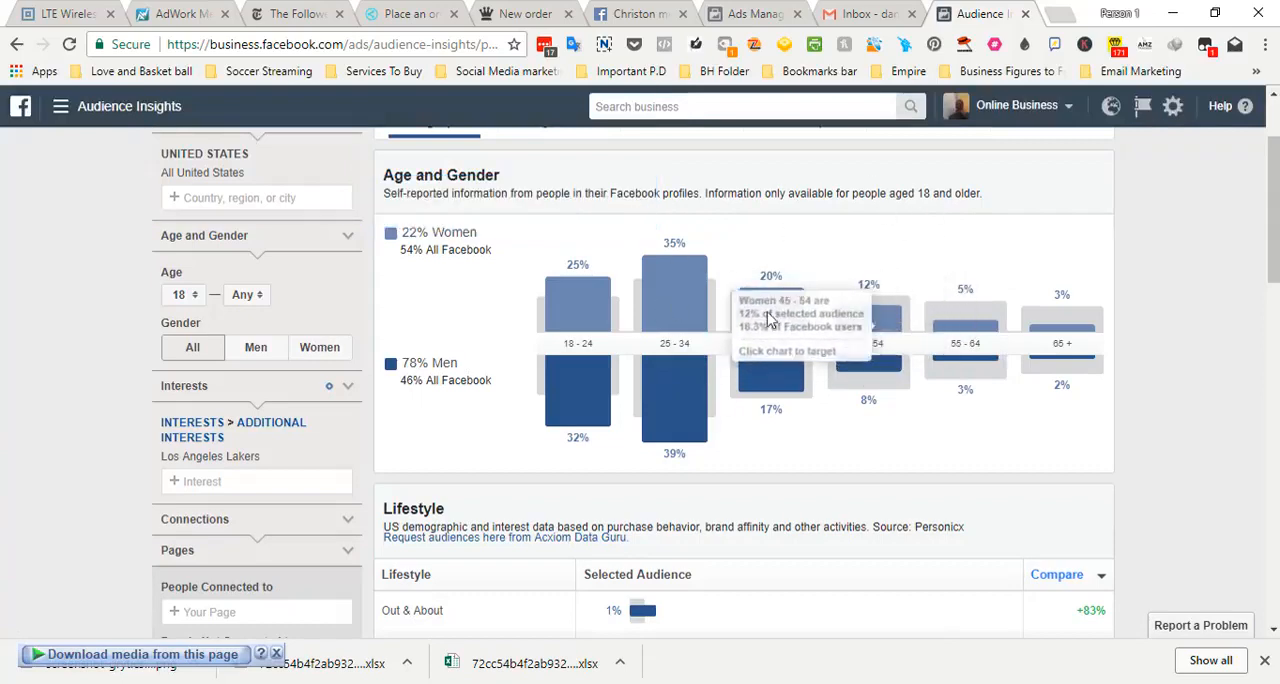
scroll(1277, 283, "down", 2)
left_click_drag(1277, 283, 1273, 205)
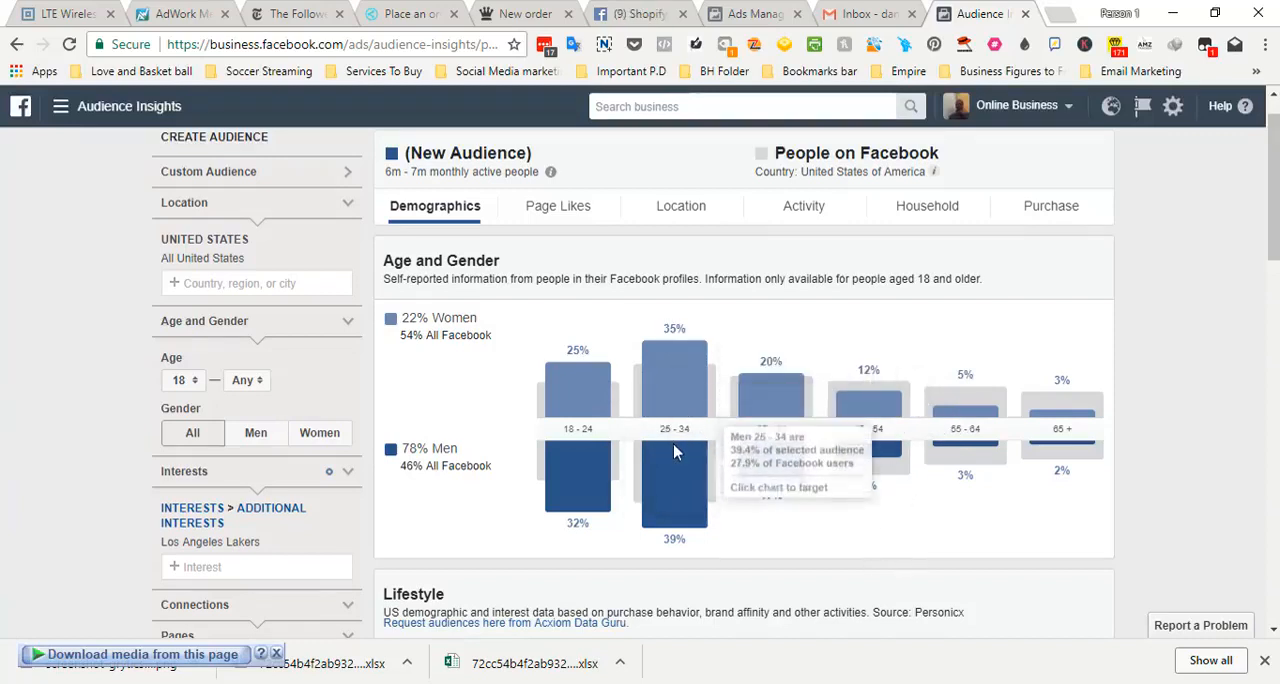
mouse_move(1272, 232)
left_mouse_down()
mouse_move(1272, 218)
mouse_move(1272, 605)
mouse_move(1254, 225)
left_mouse_up()
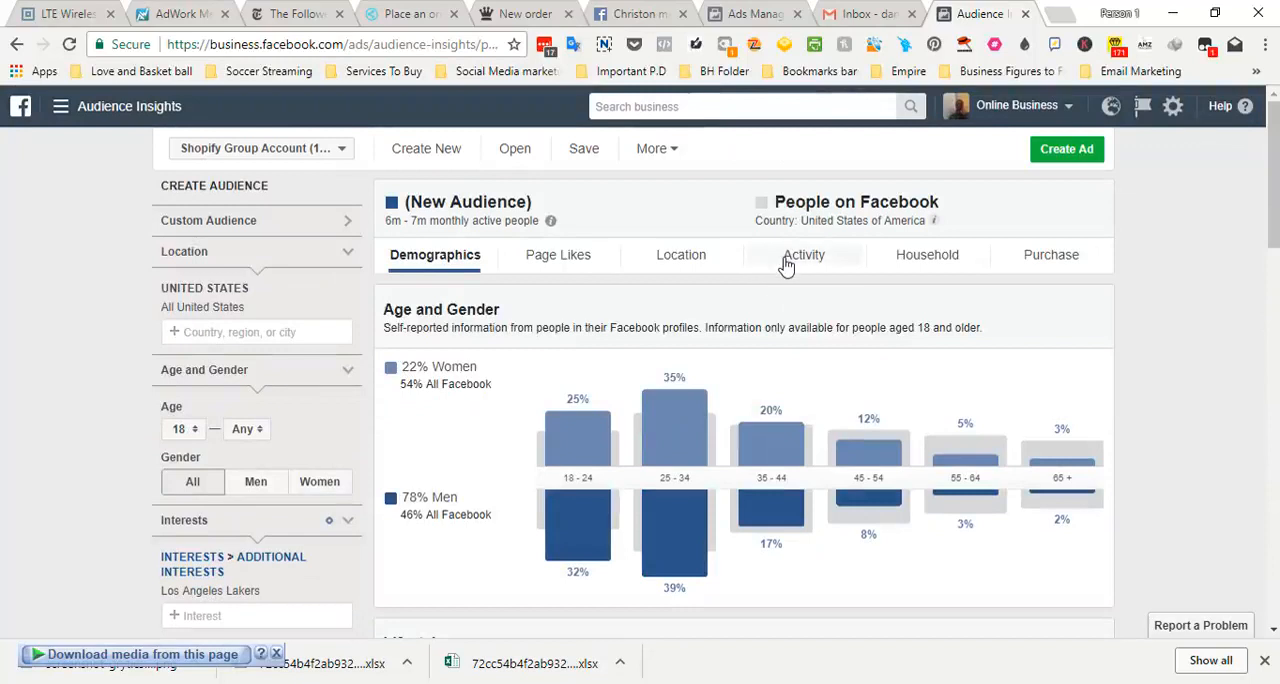
Show the audience's purchase behavior and sort the categories by selected audience
left_click(1051, 263)
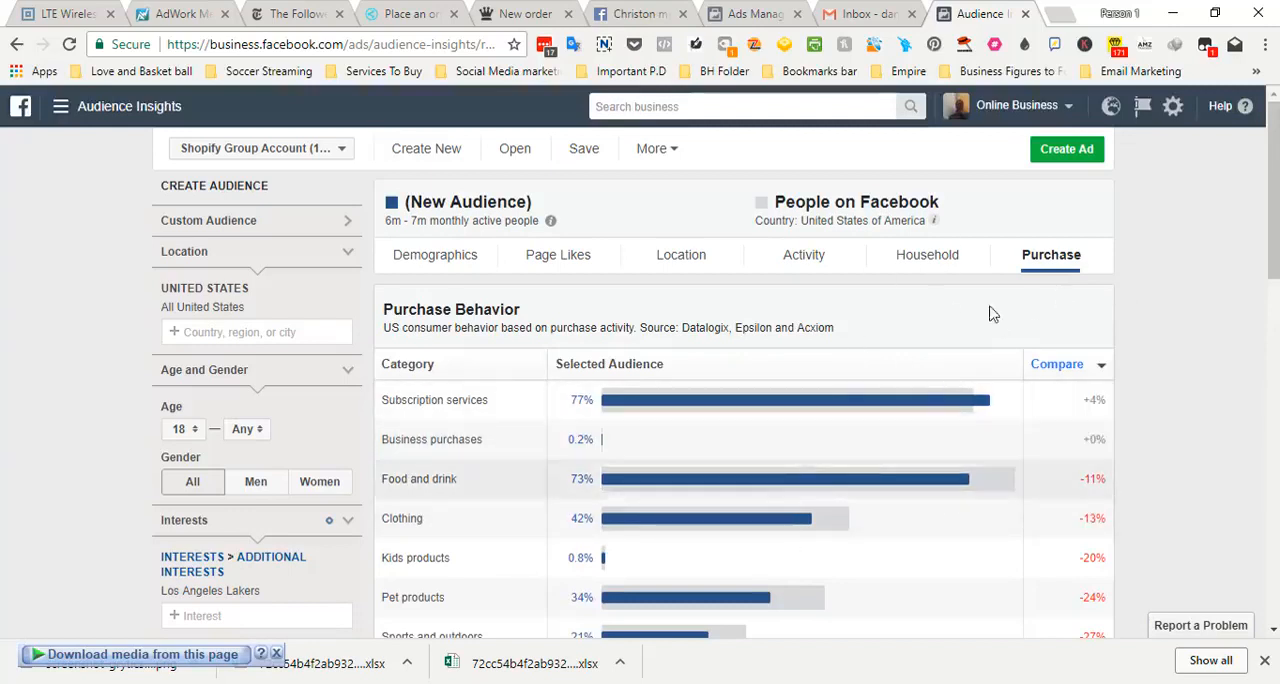
left_click_drag(1273, 262, 1273, 308)
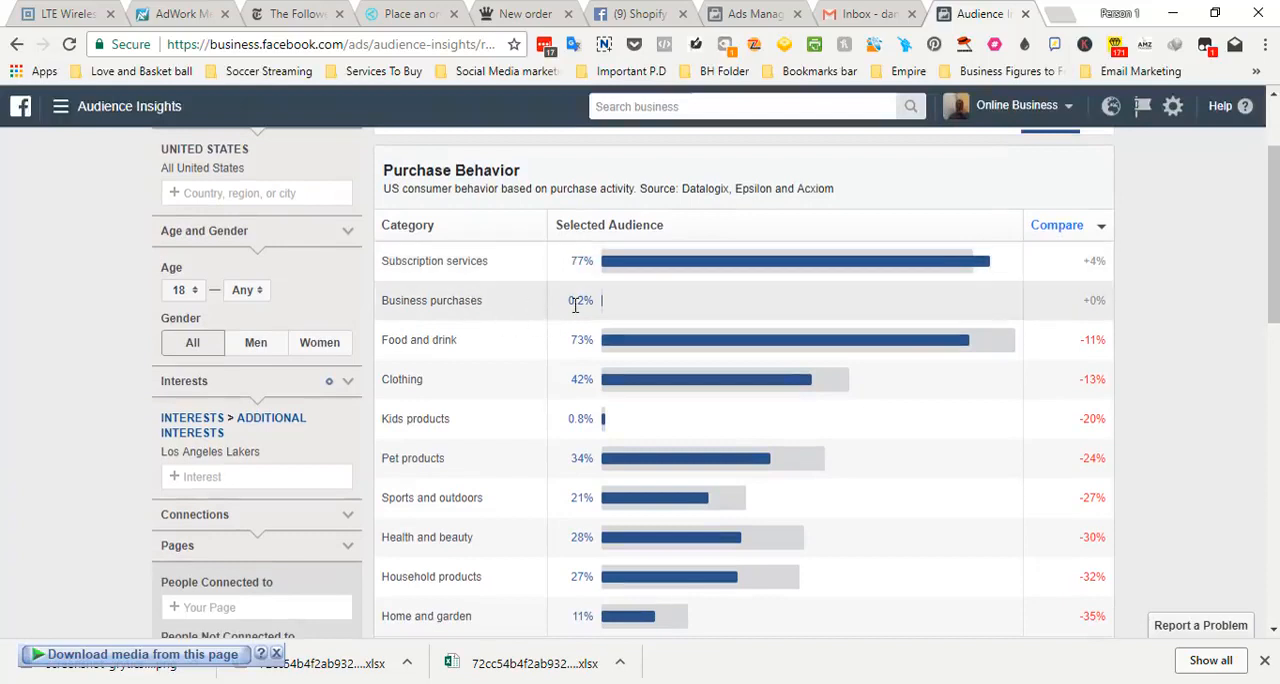
left_click(610, 233)
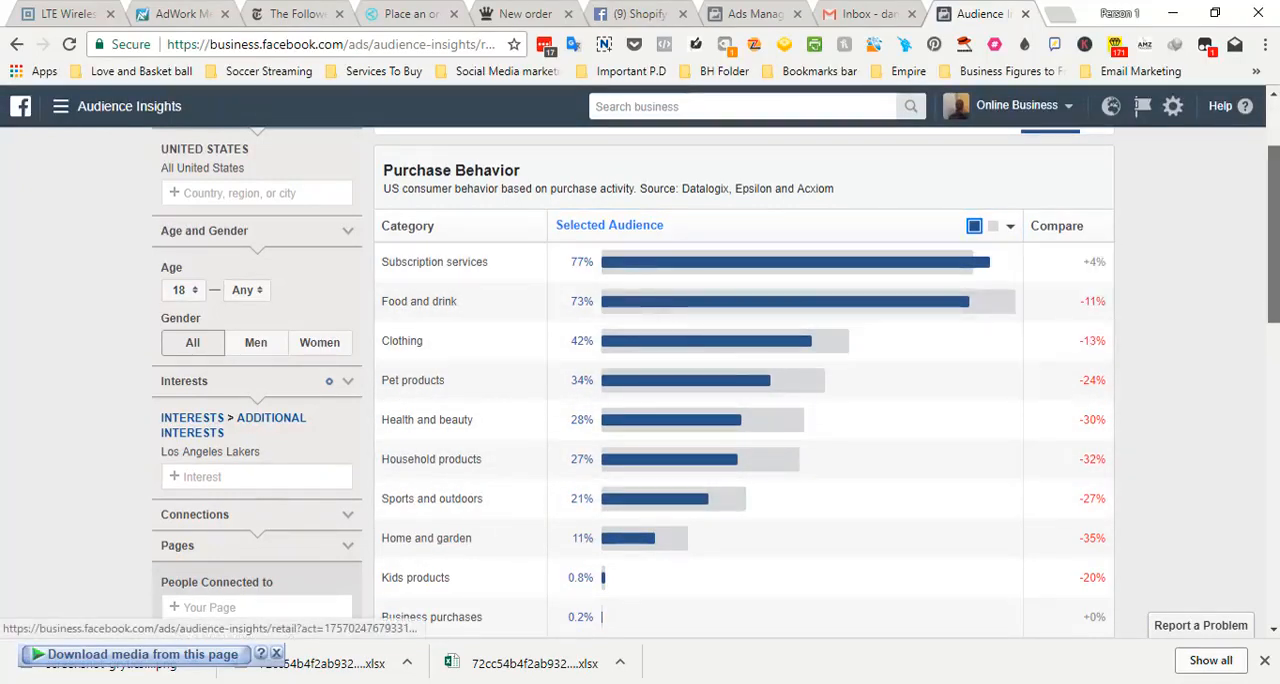
scroll(520, 470, "up", 2)
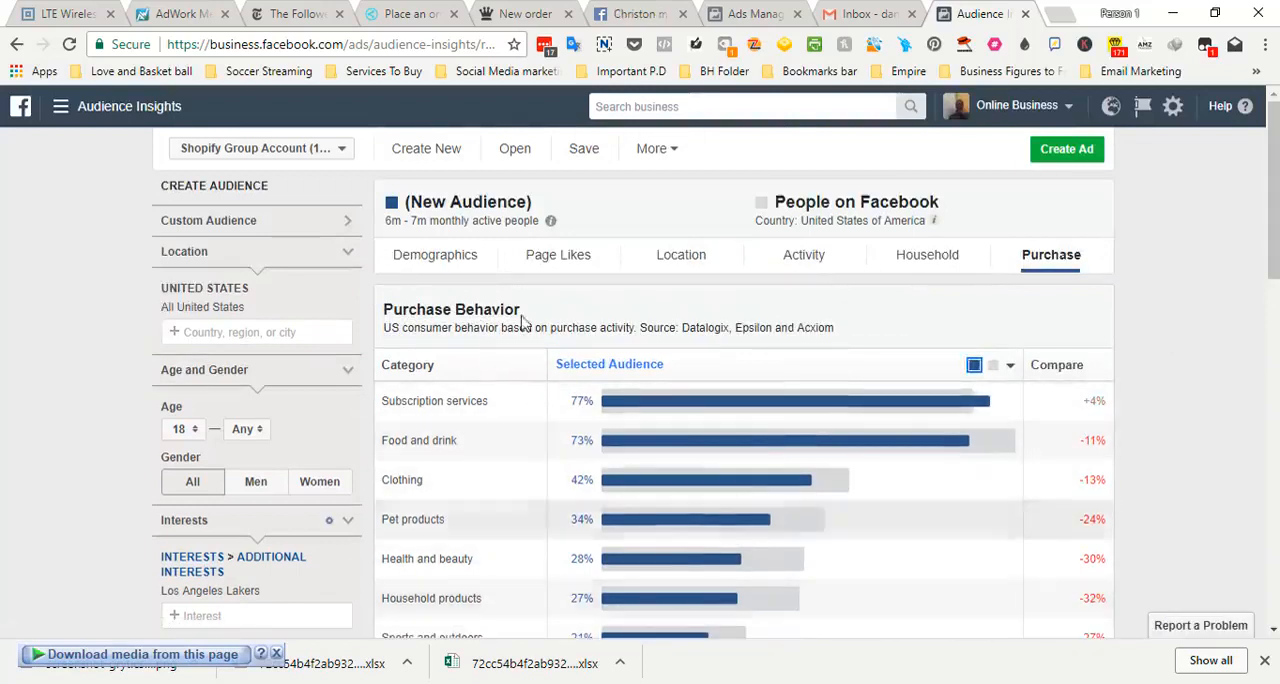
Show the audience's activity and limit the age range to 18–24 to check the ads clicked
left_click(802, 258)
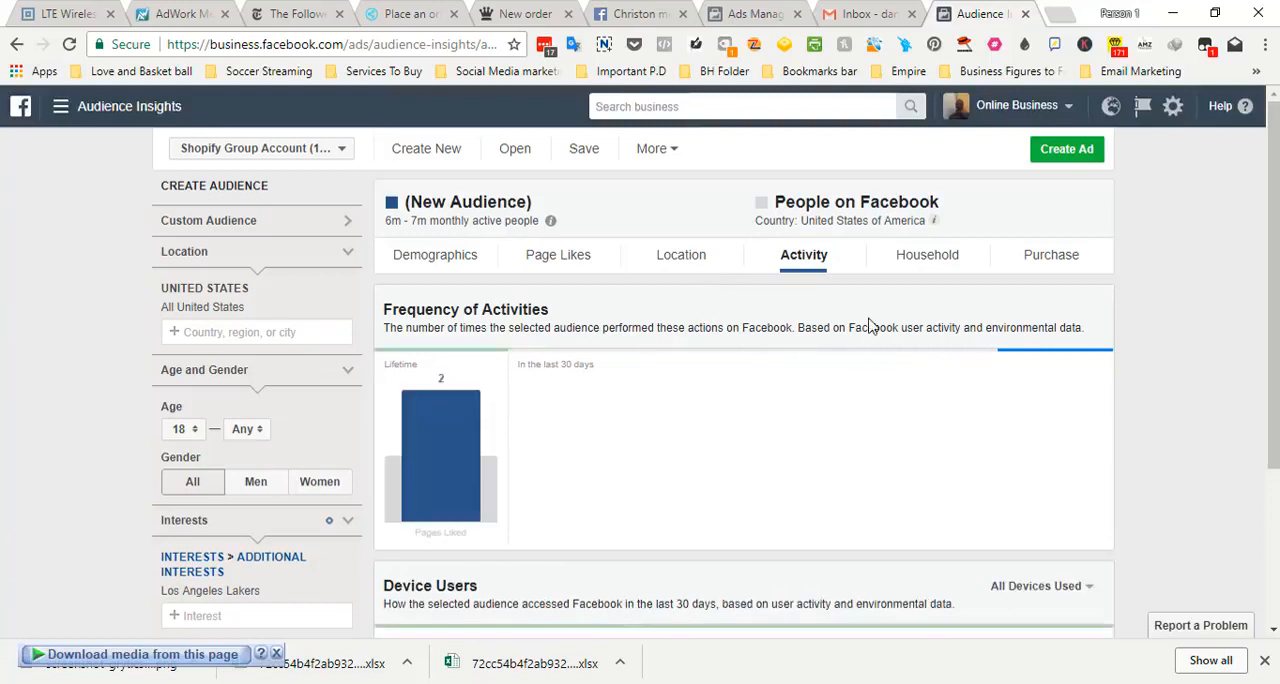
mouse_move(1057, 437)
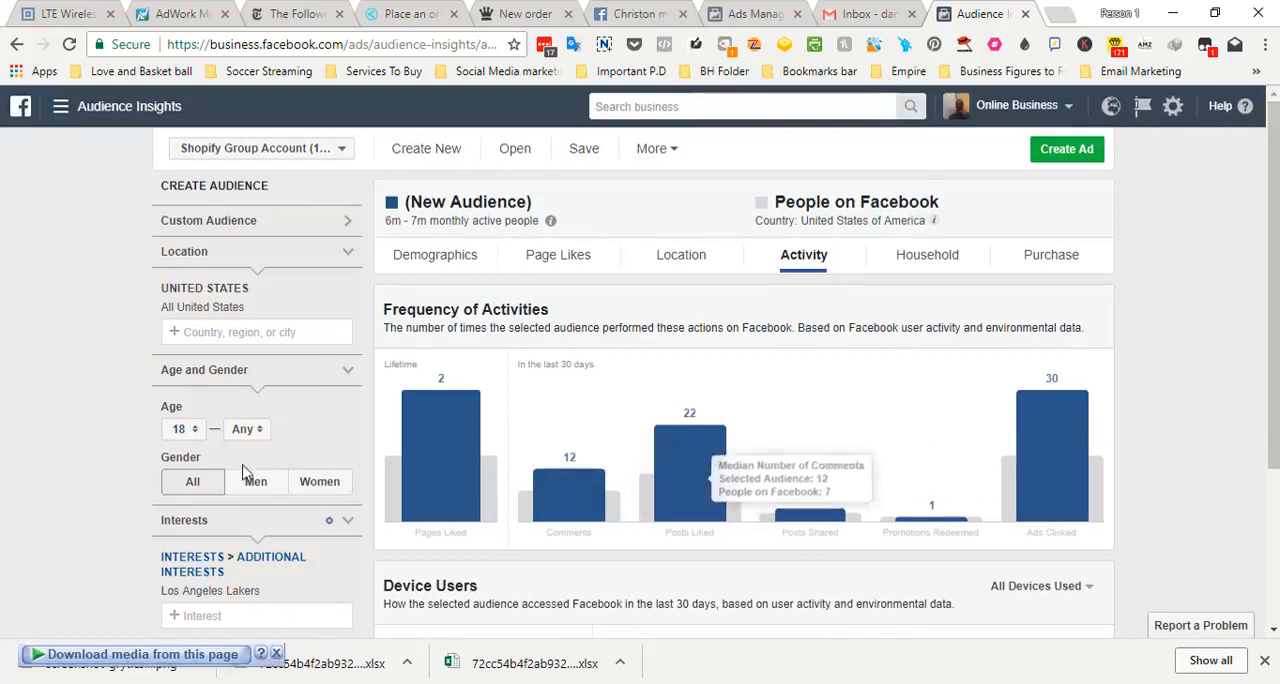
left_click(193, 430)
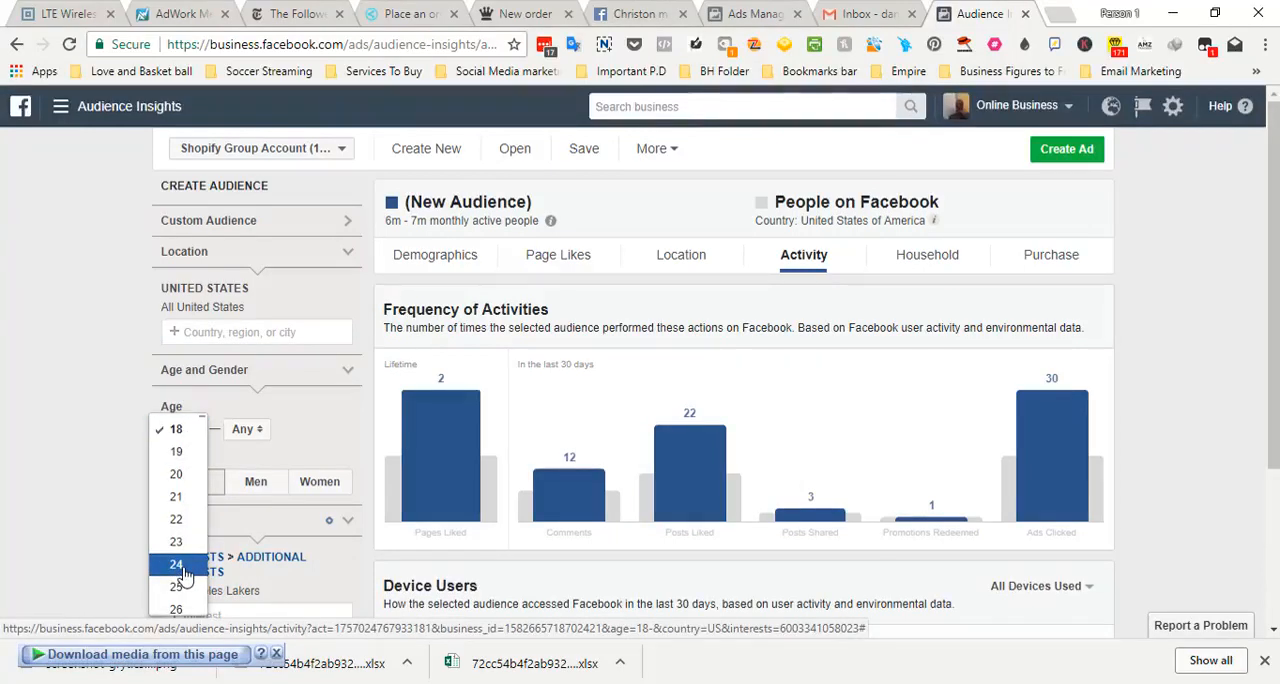
left_click(184, 568)
left_click(188, 433)
scroll(188, 450, "up", 3)
left_click(176, 338)
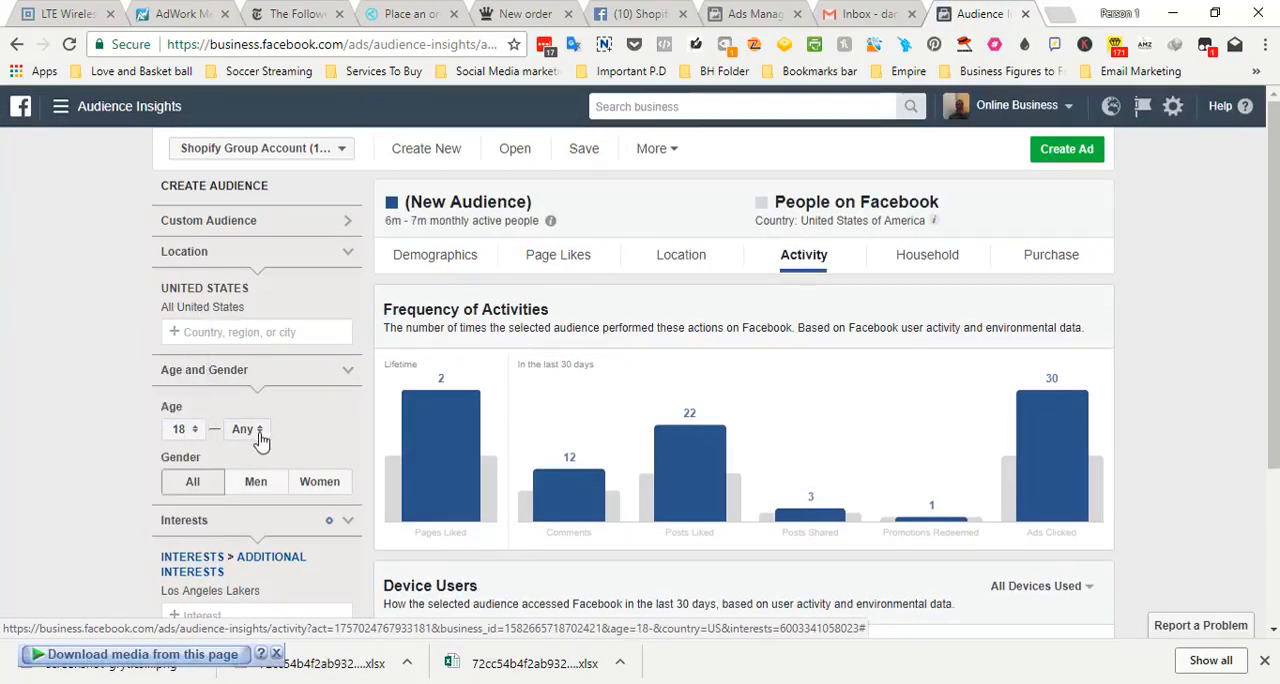
left_click(260, 440)
left_click(247, 584)
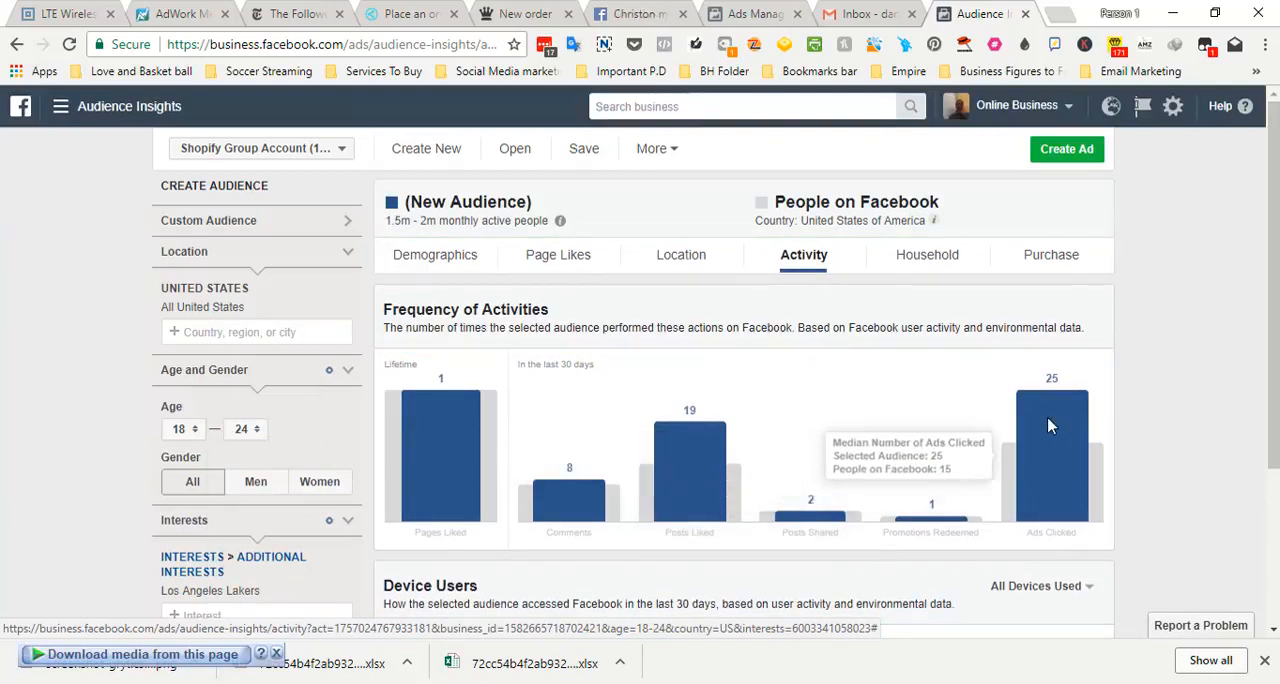
Change the audience's age range to 25–34 and check its frequency of activities
left_click(182, 429)
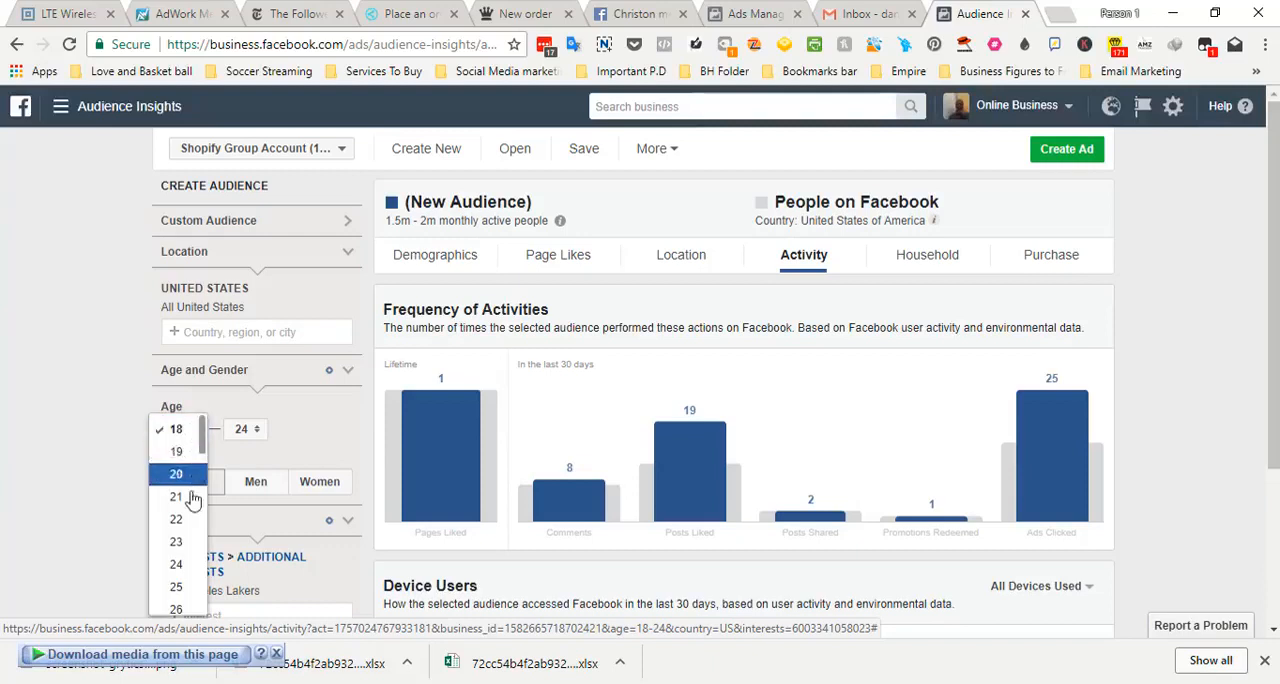
scroll(200, 450, "down", 4)
scroll(200, 475, "up", 2)
left_click(200, 474)
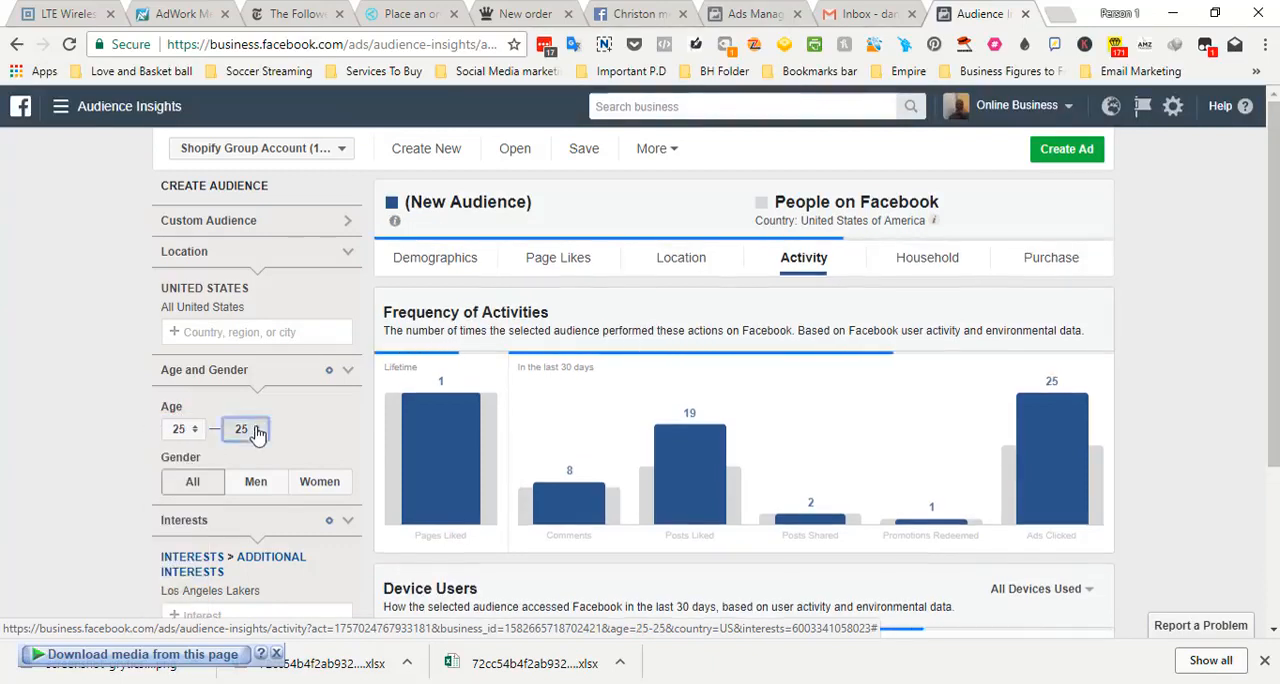
left_click(257, 430)
scroll(262, 425, "down", 6)
scroll(262, 420, "up", 2)
left_click(240, 343)
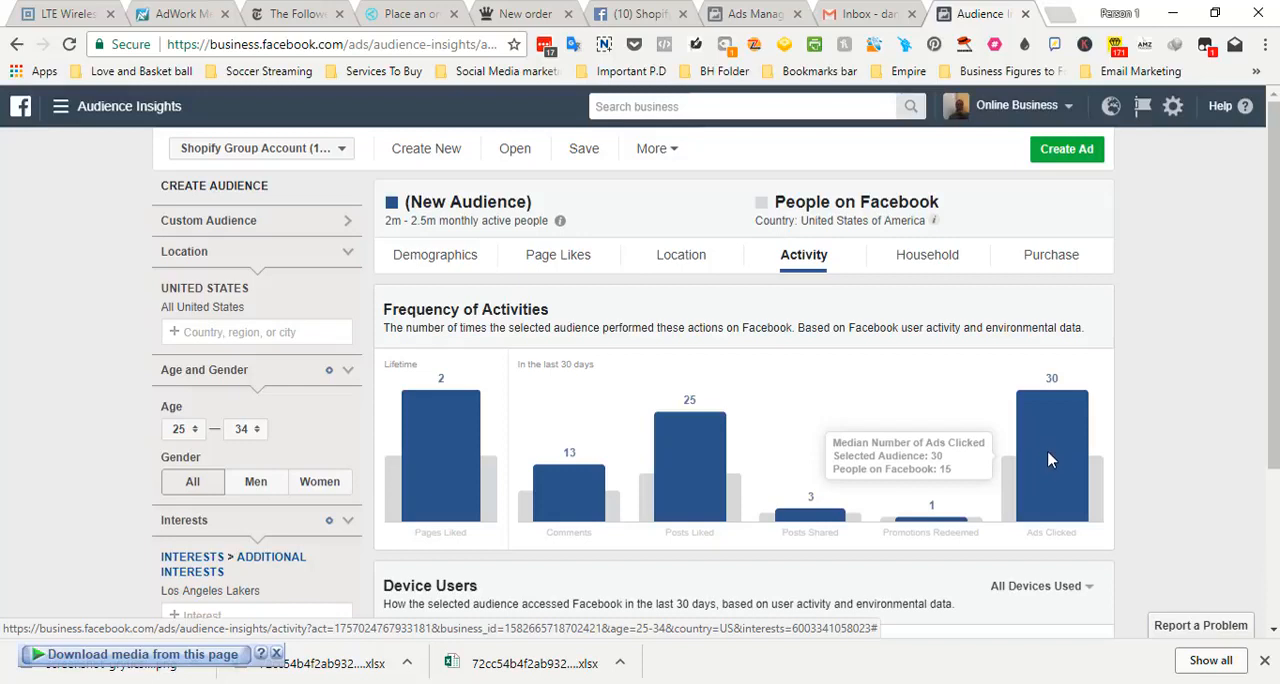
Compare the activity of men and women in the 25–34 age range, ending with women selected
left_click(253, 484)
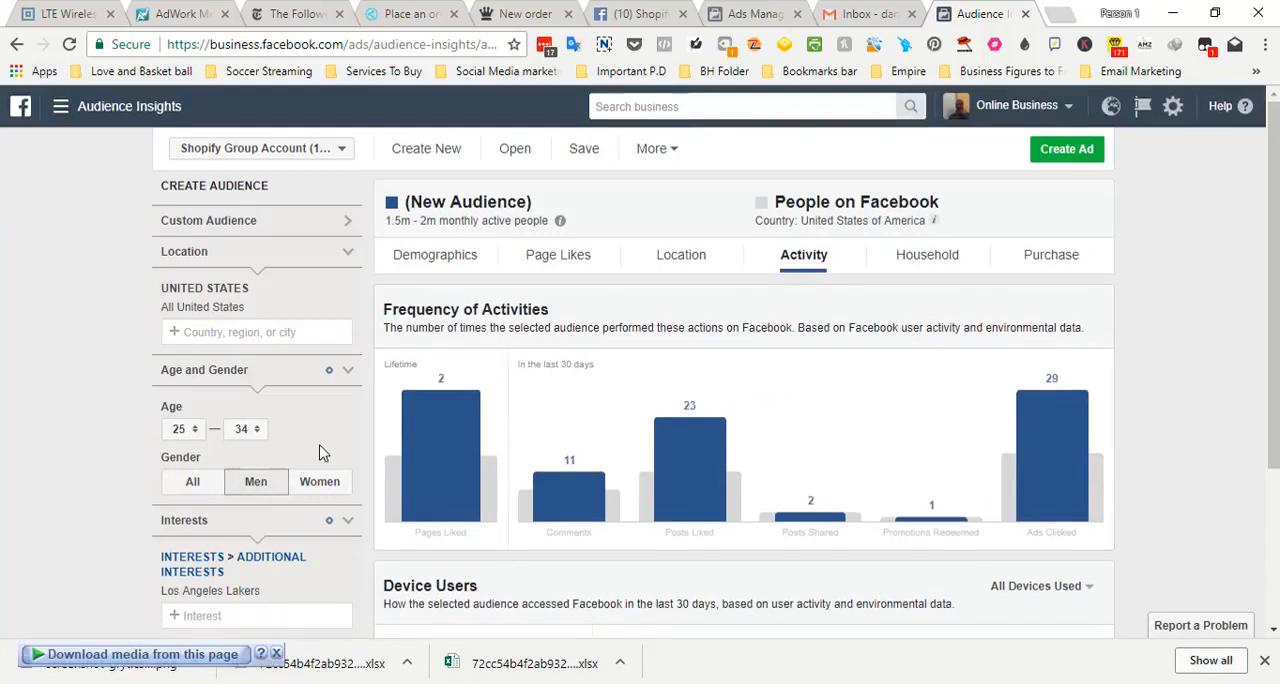
left_click(320, 488)
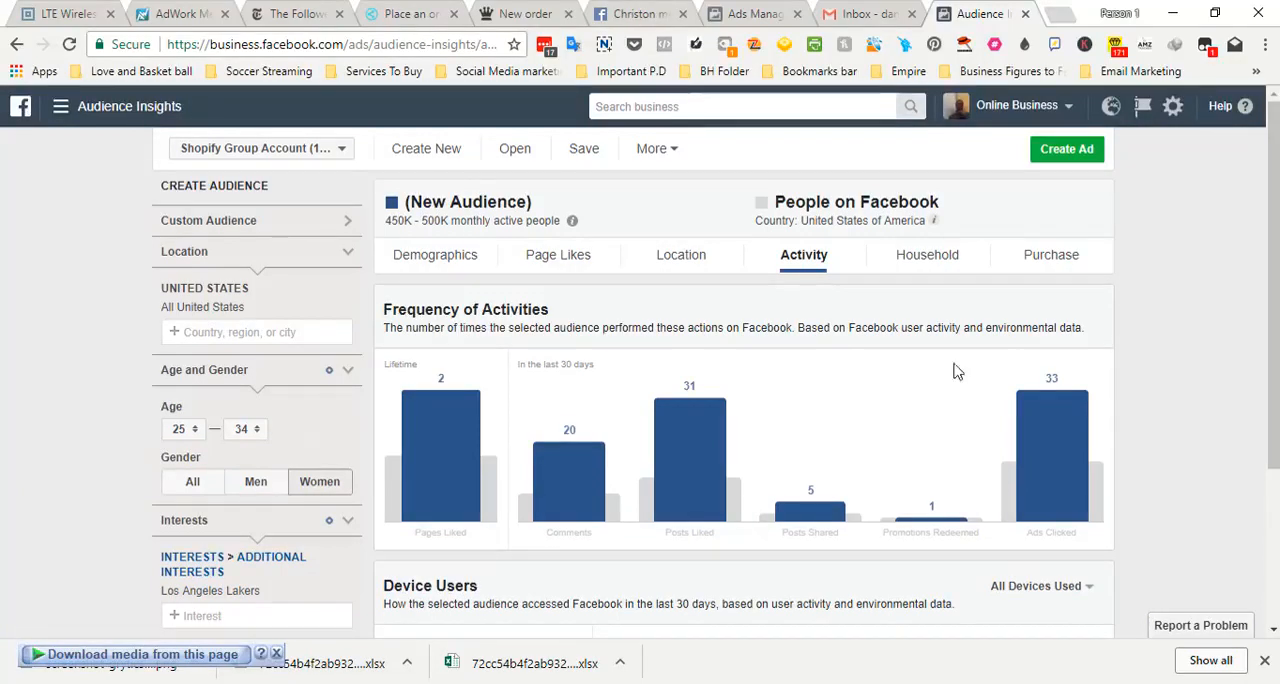
scroll(866, 380, "down", 3)
scroll(866, 380, "up", 3)
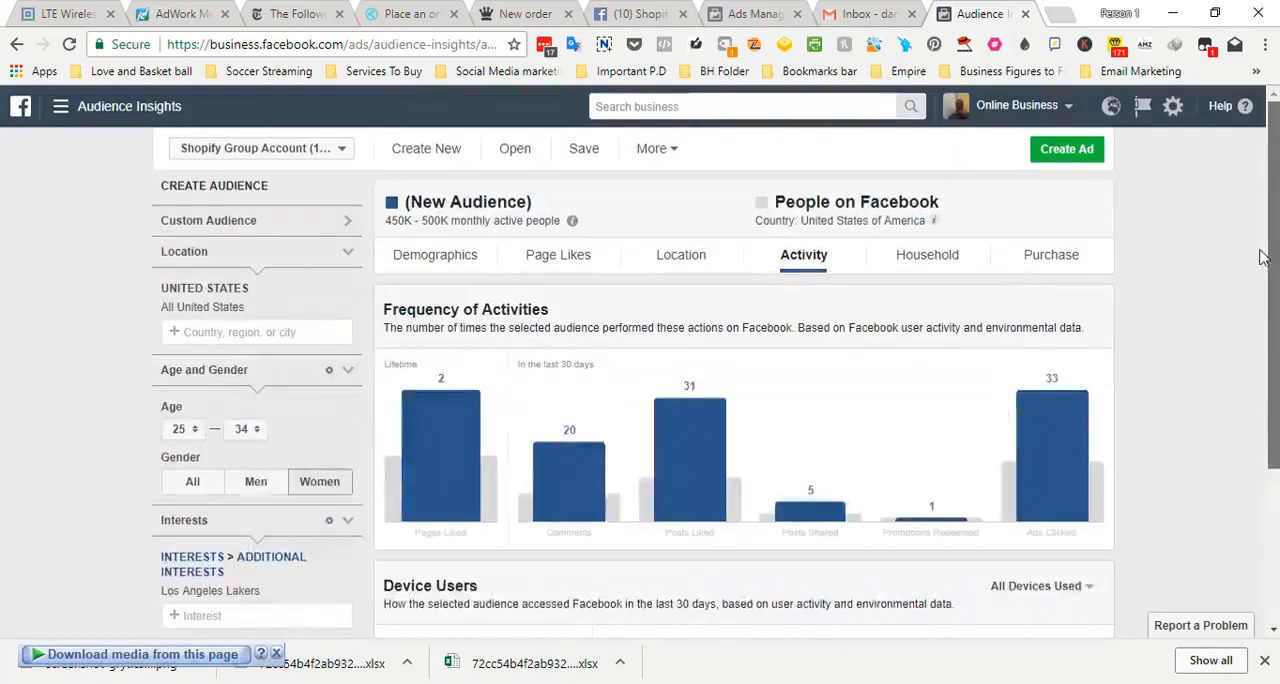
Check the purchase behavior of women aged 25–34 and return to the activity charts
left_click(1056, 260)
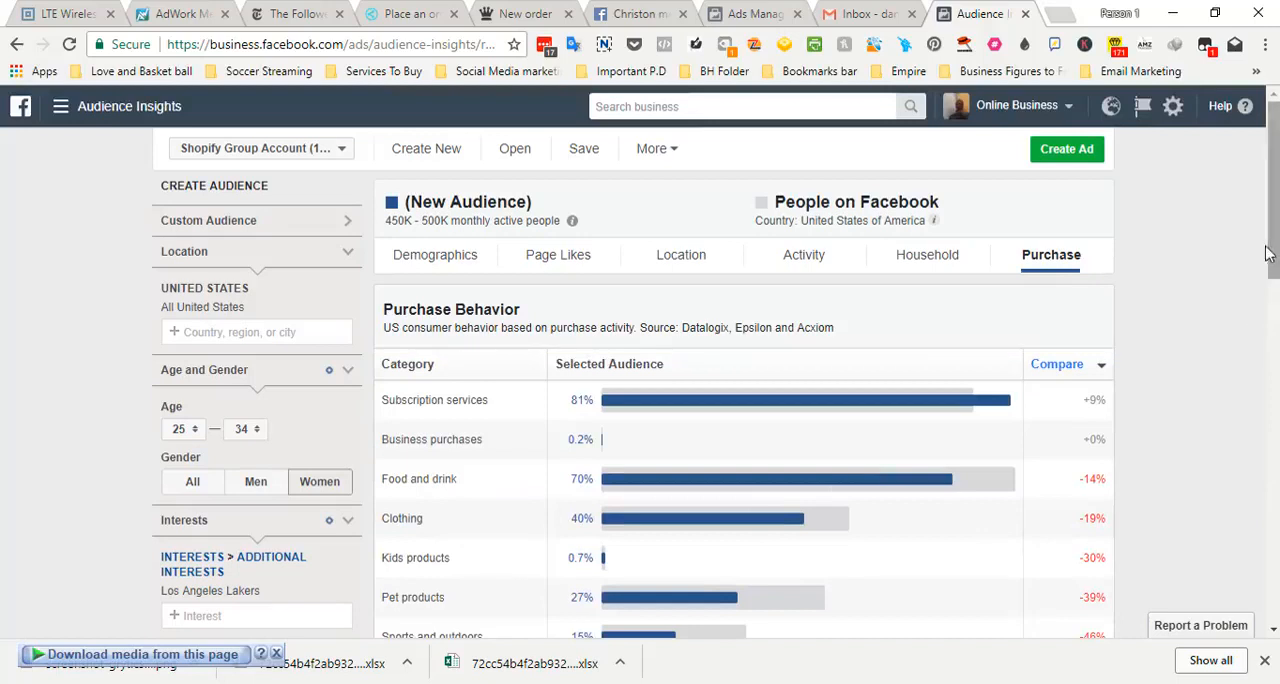
scroll(1276, 252, "down", 1)
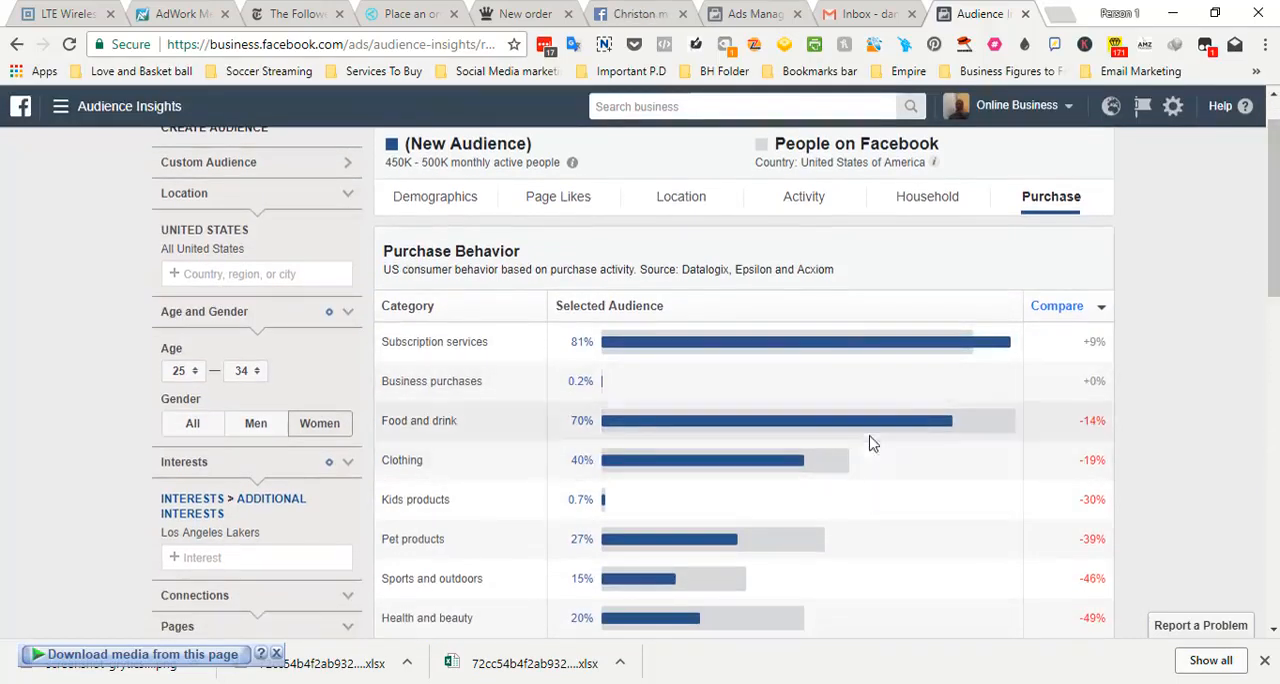
scroll(816, 258, "up", 1)
left_click(801, 256)
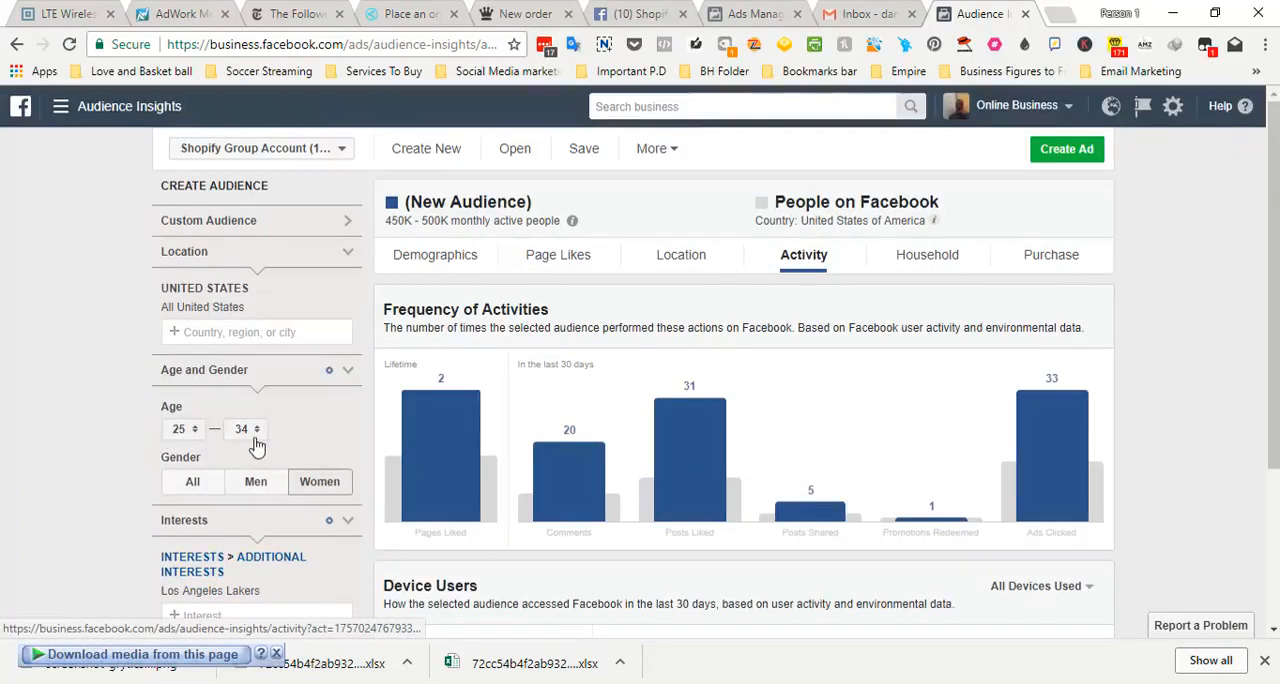
Set the age range to 35–44 and compare activity for men and women, highlighting the women's monthly active people figure
left_click(255, 482)
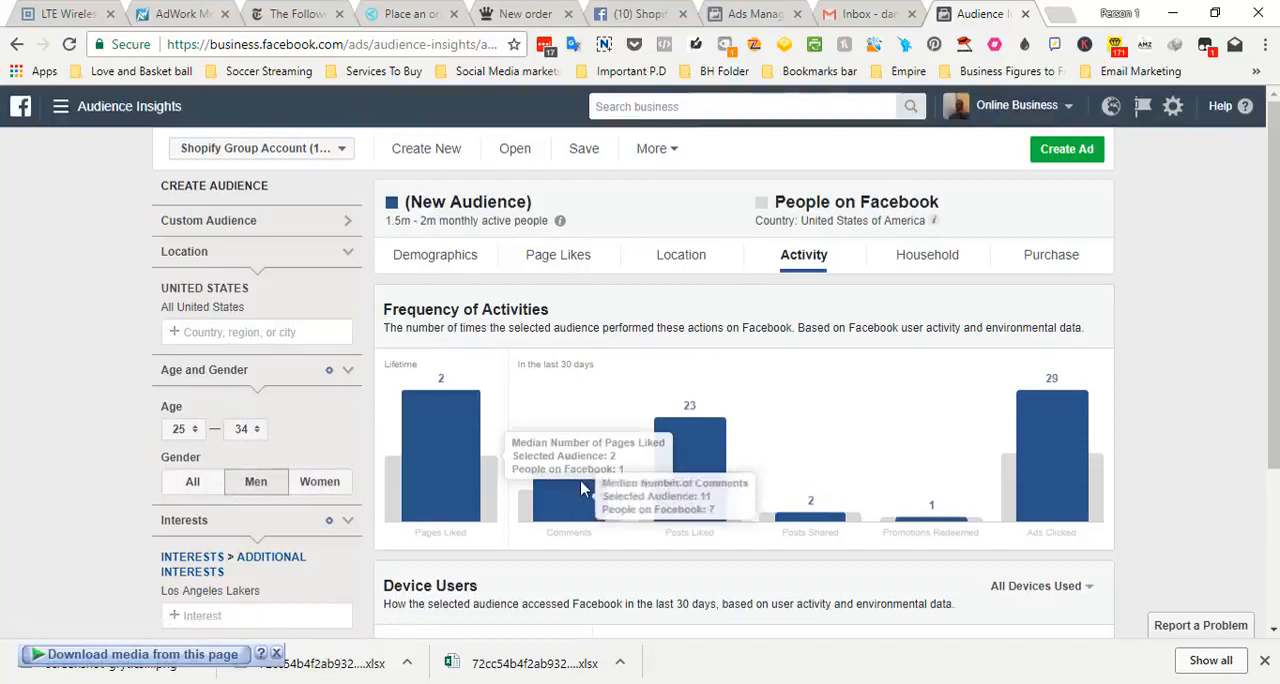
left_click(182, 429)
left_click_drag(200, 358, 200, 408)
left_click(176, 436)
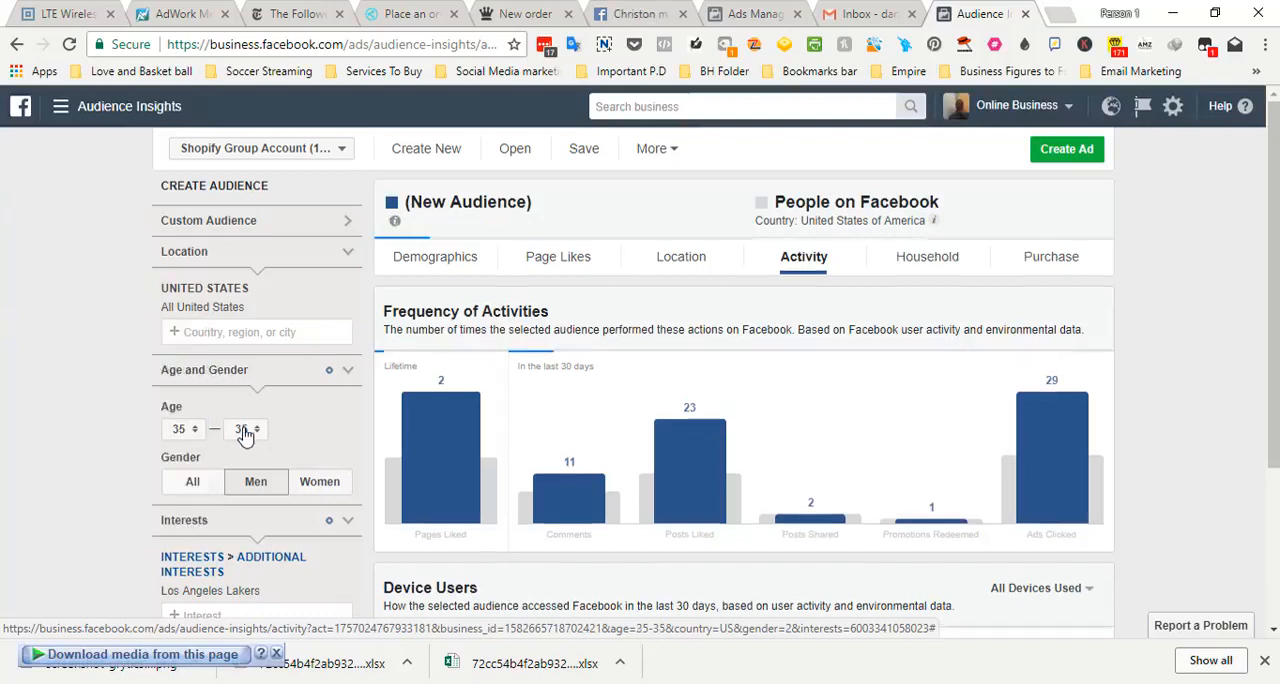
left_click(255, 437)
scroll(266, 442, "down", 2)
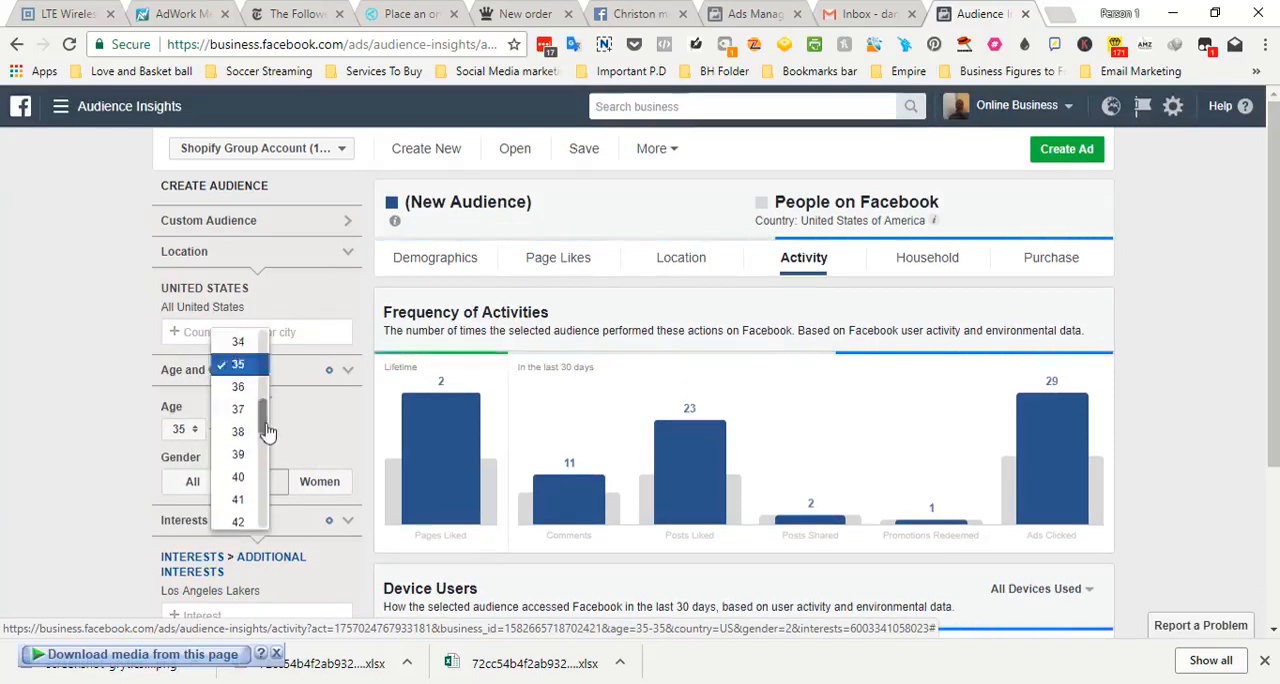
left_click(252, 451)
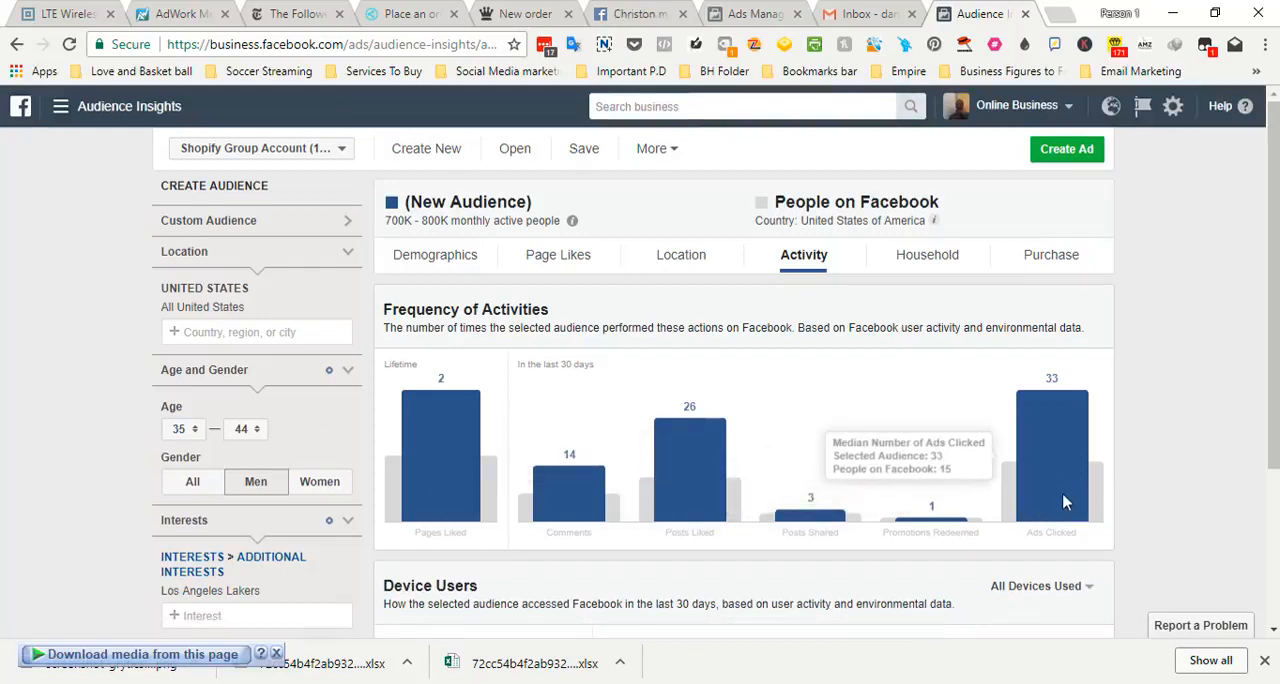
left_click(318, 484)
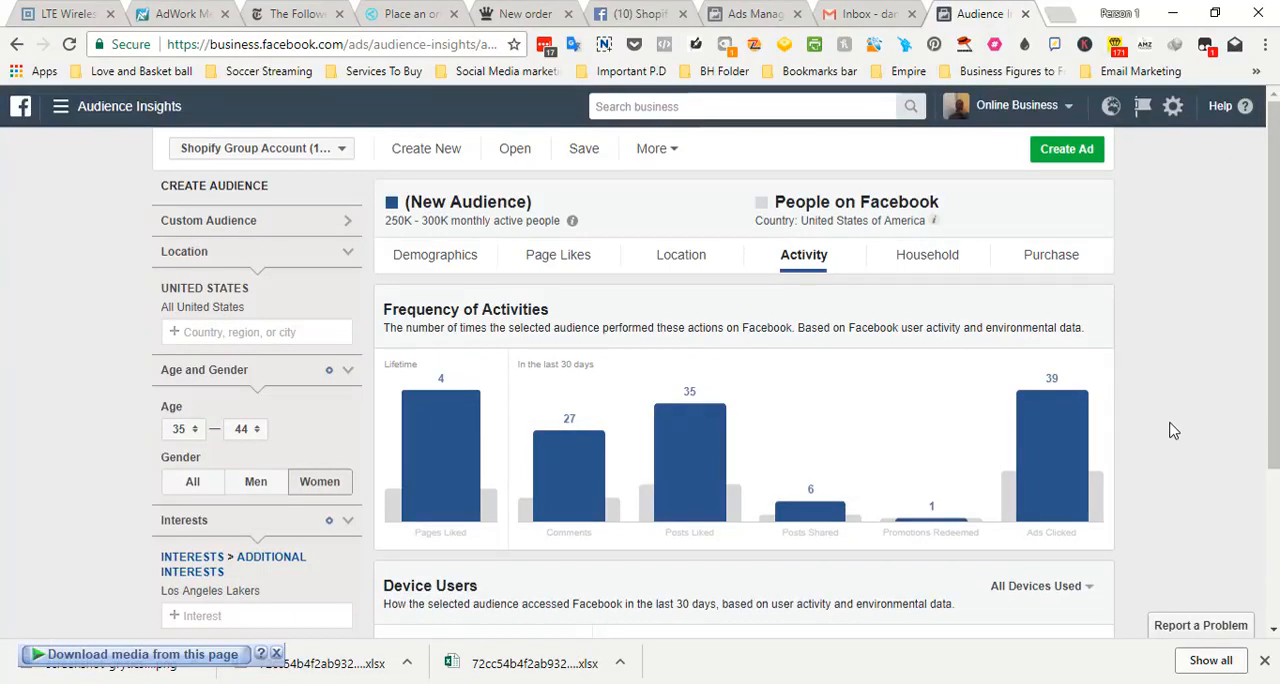
left_click_drag(386, 222, 449, 220)
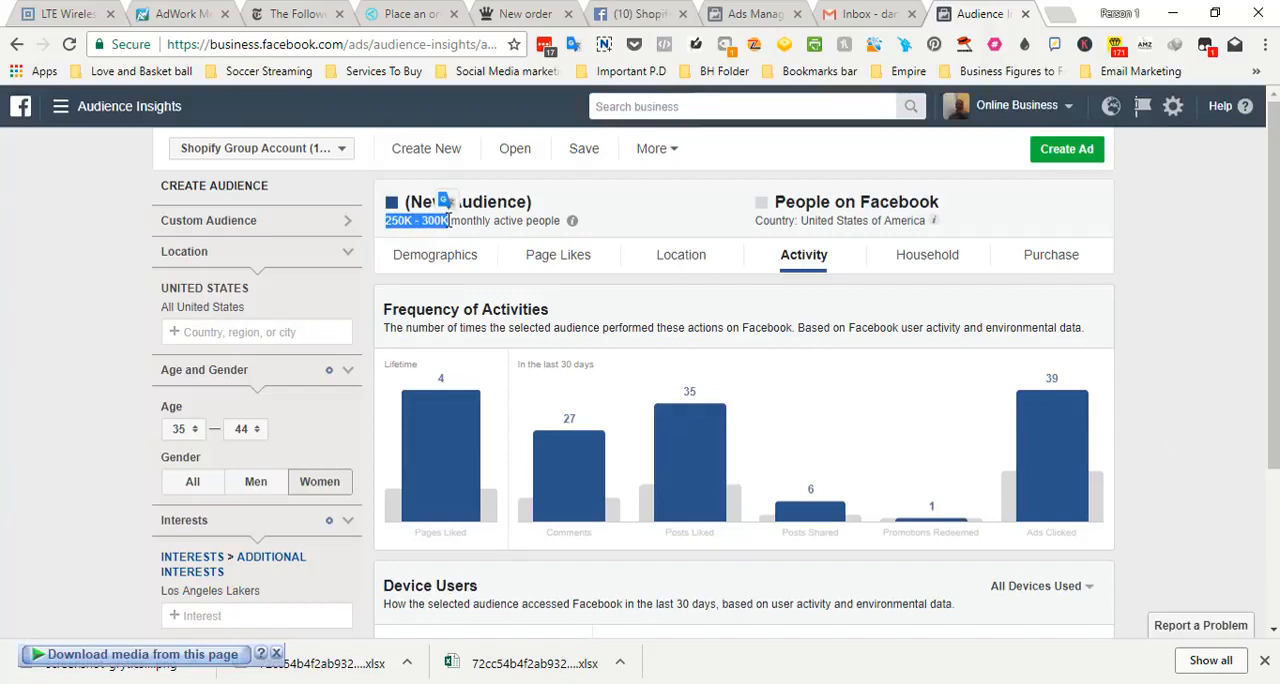
Switch to the Ads Manager browser tab and set the ad set's audience age range to 24–45
left_click(750, 12)
left_click(783, 580)
scroll(783, 580, "down", 5)
left_click_drag(1262, 428, 1234, 349)
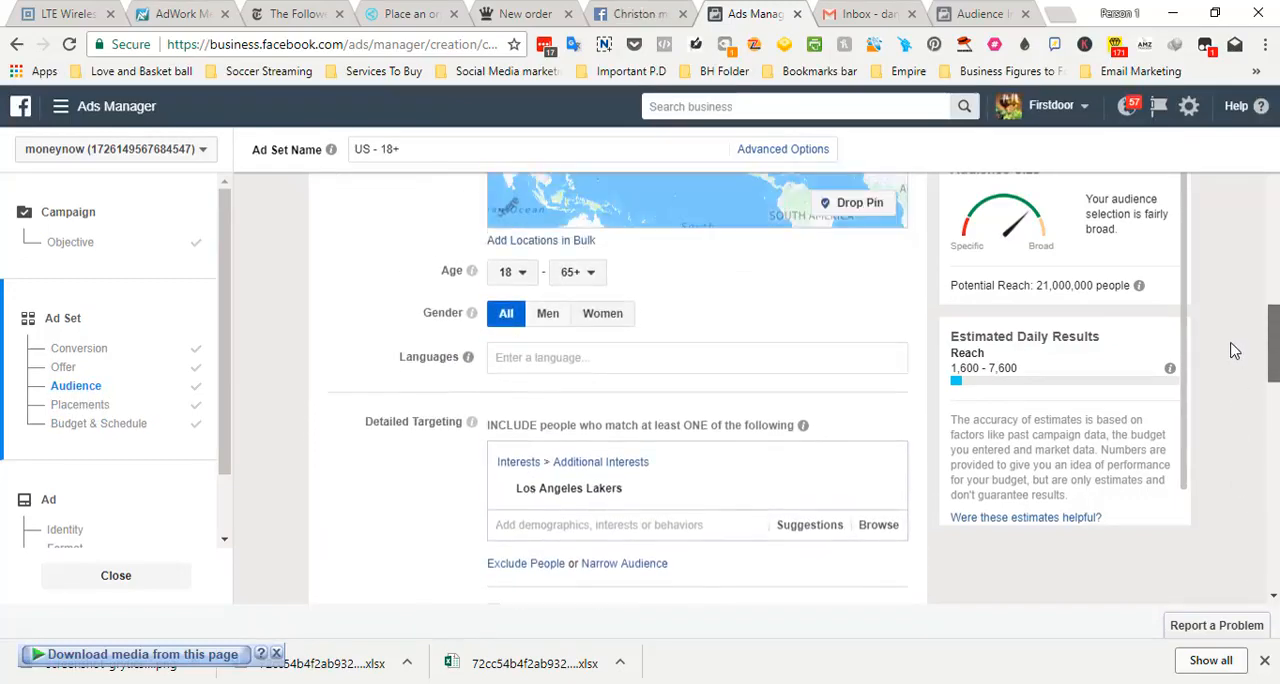
left_click(524, 285)
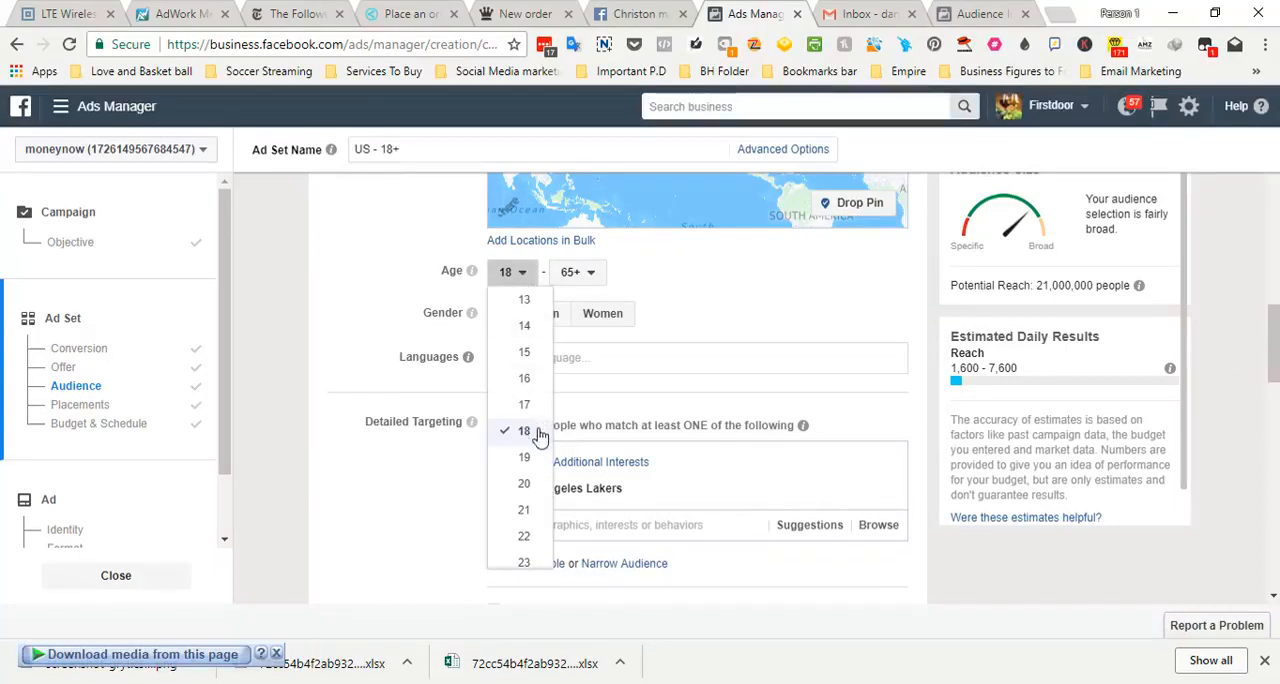
left_click_drag(549, 325, 549, 370)
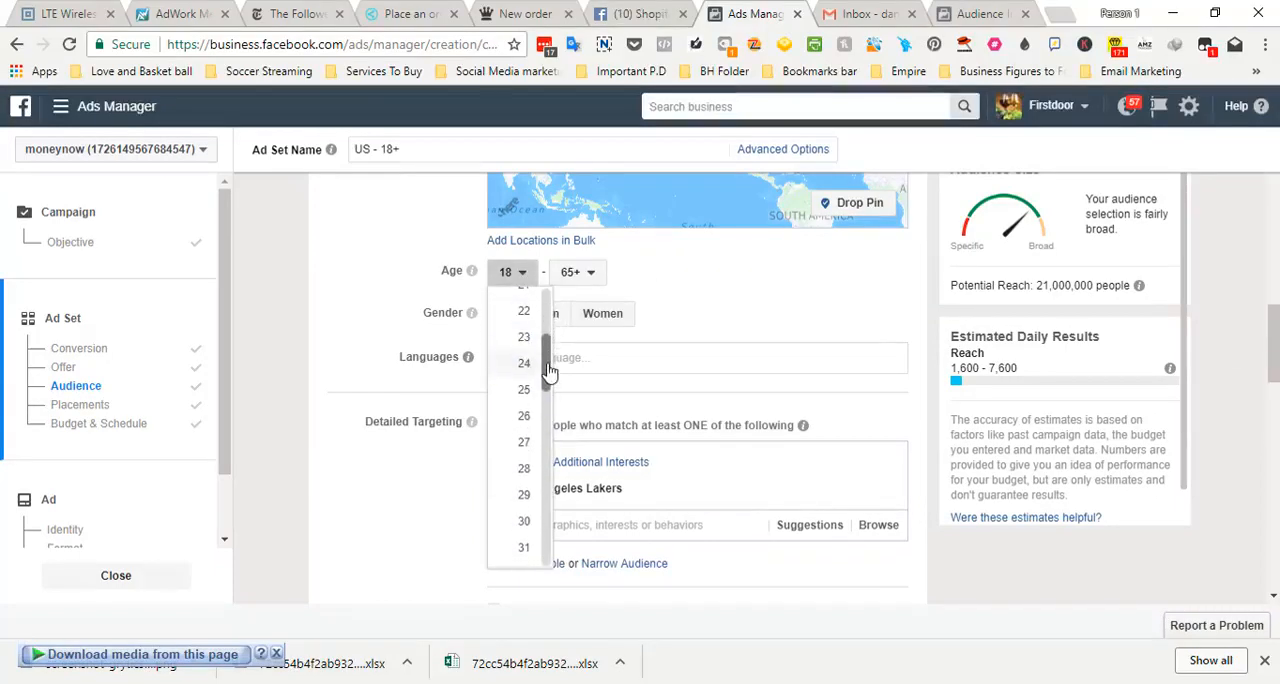
left_click(525, 366)
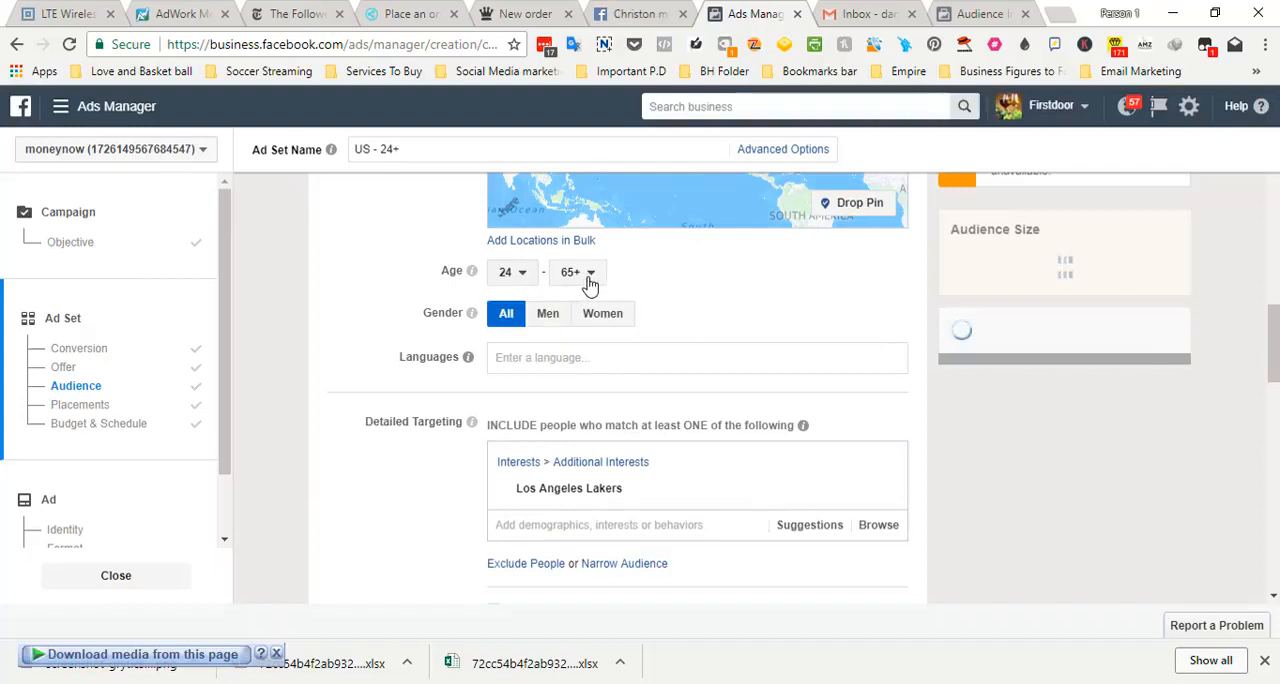
left_click(588, 281)
scroll(614, 520, "up", 3)
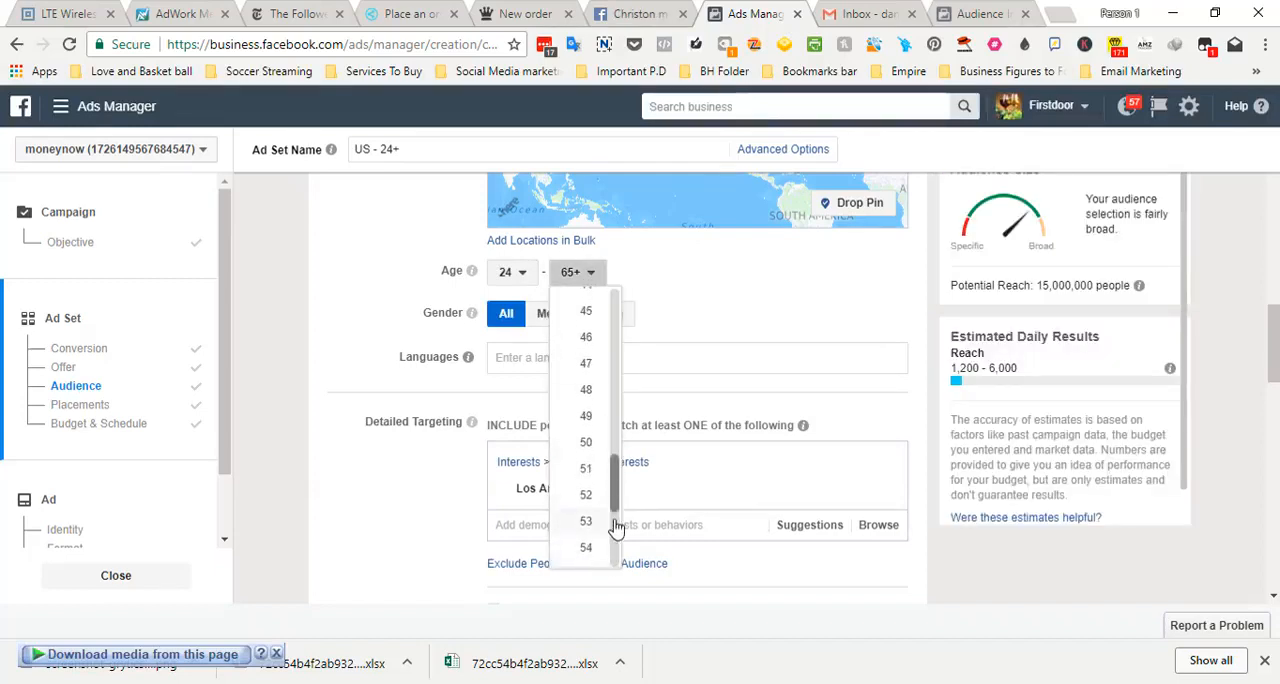
left_click_drag(616, 488, 616, 481)
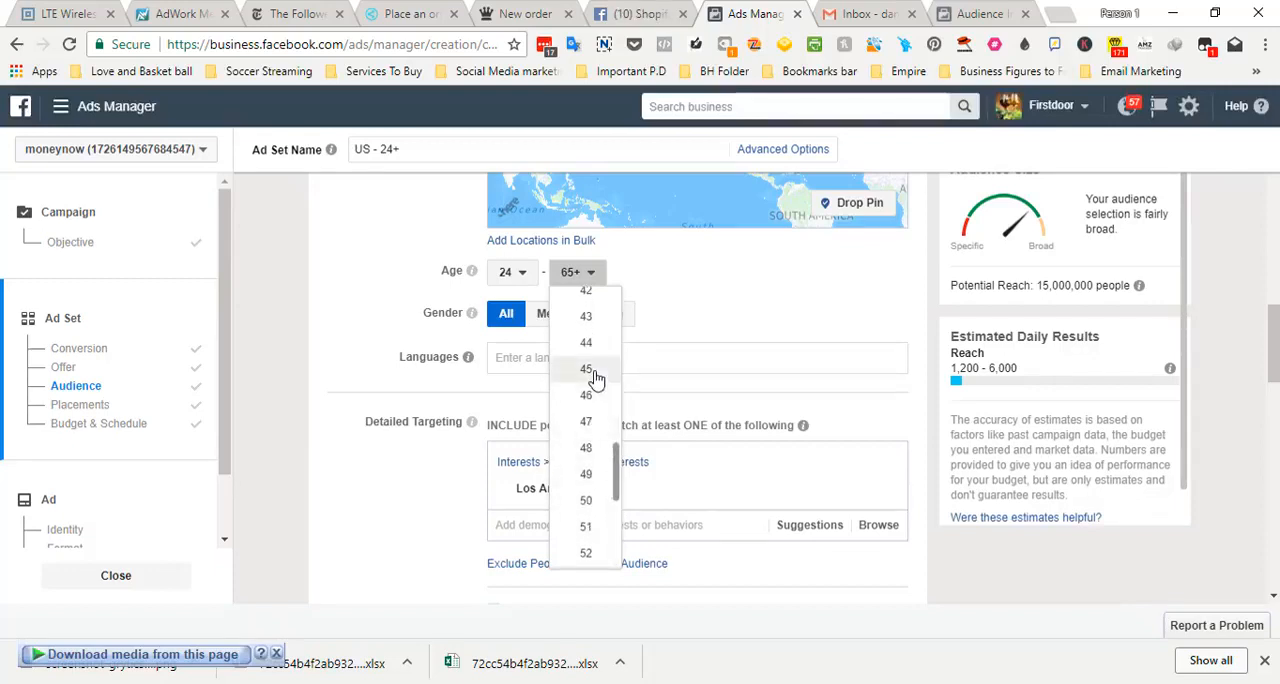
left_click(593, 377)
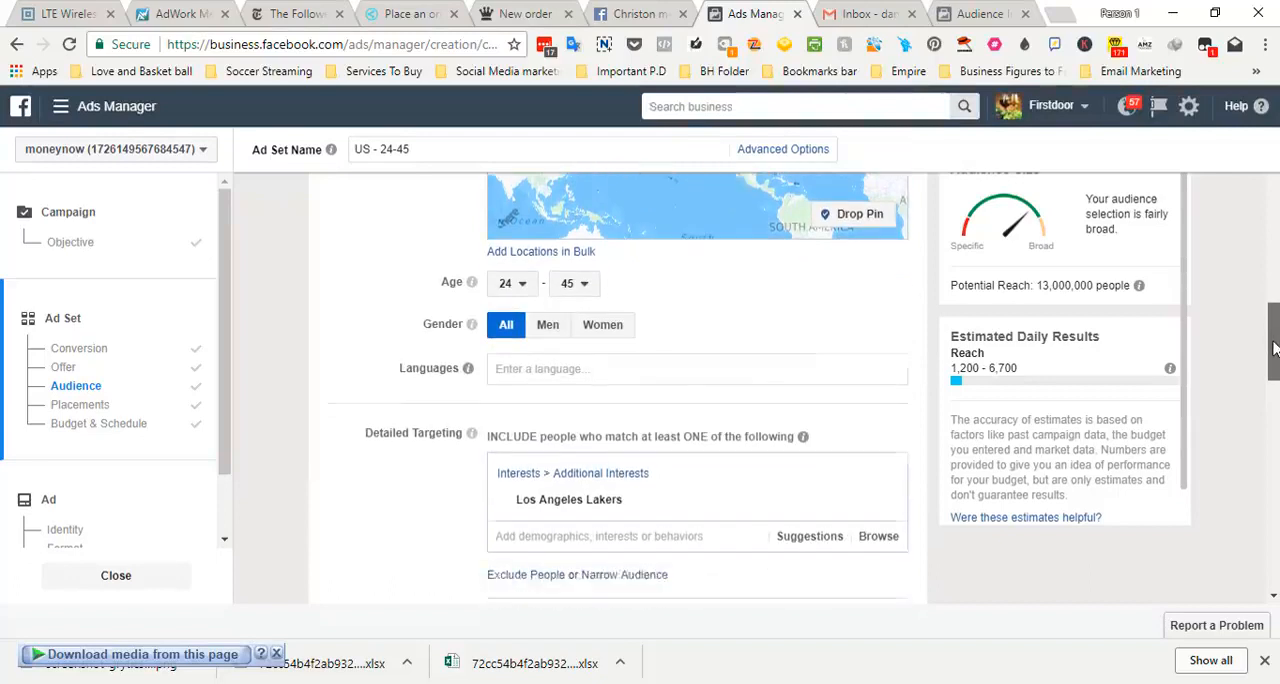
Review the ad set's detailed targeting and placements, and highlight the daily budget amount
mouse_move(1273, 347)
left_mouse_down()
mouse_move(1273, 333)
mouse_move(1269, 369)
left_mouse_up()
scroll(1269, 369, "up", 2)
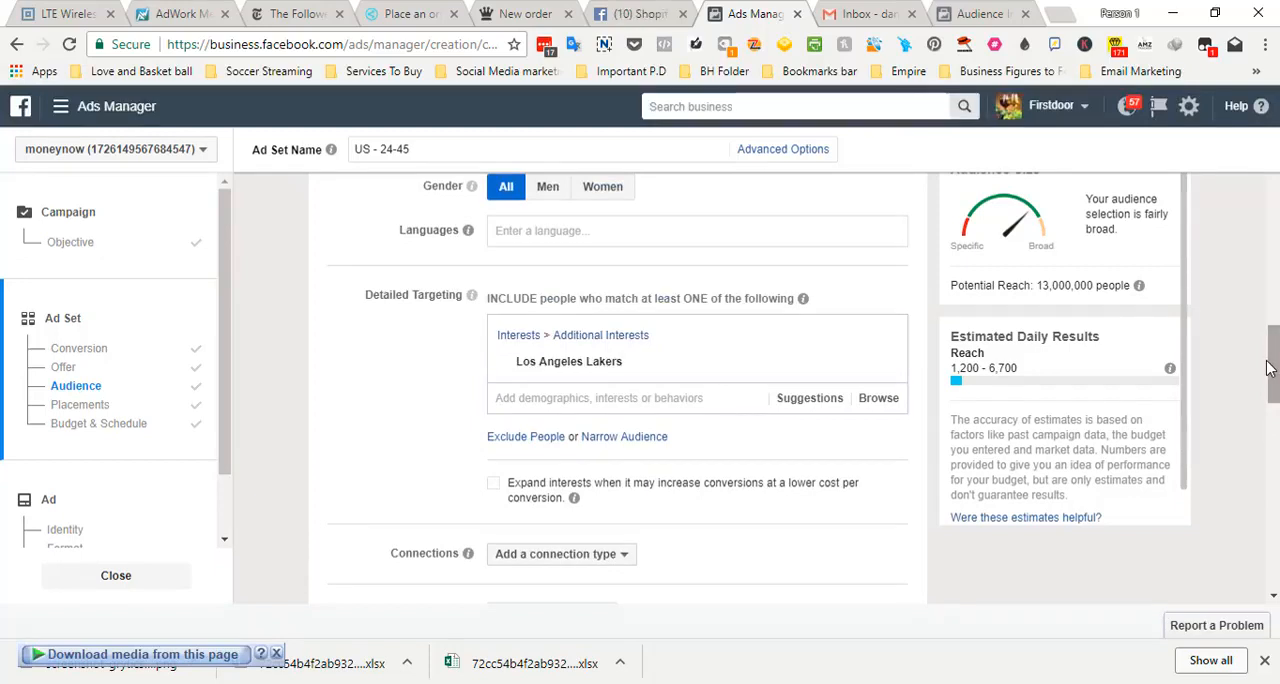
left_click_drag(1273, 371, 1275, 452)
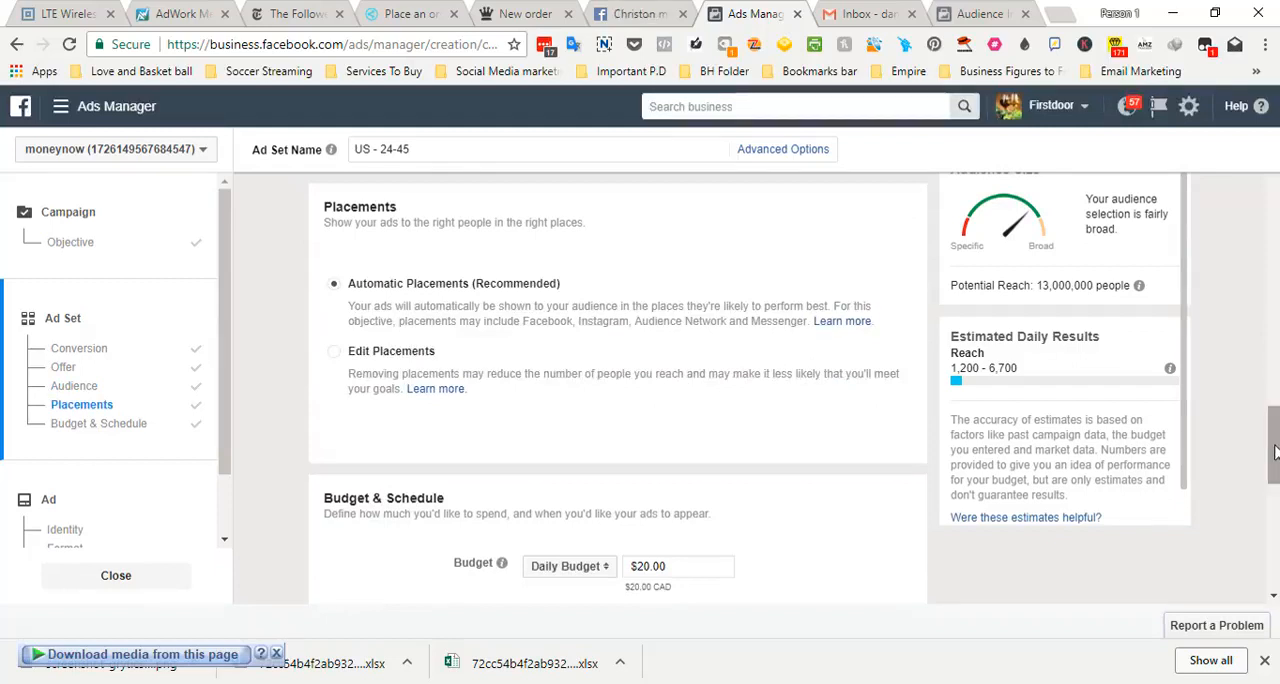
left_click_drag(1275, 452, 1275, 490)
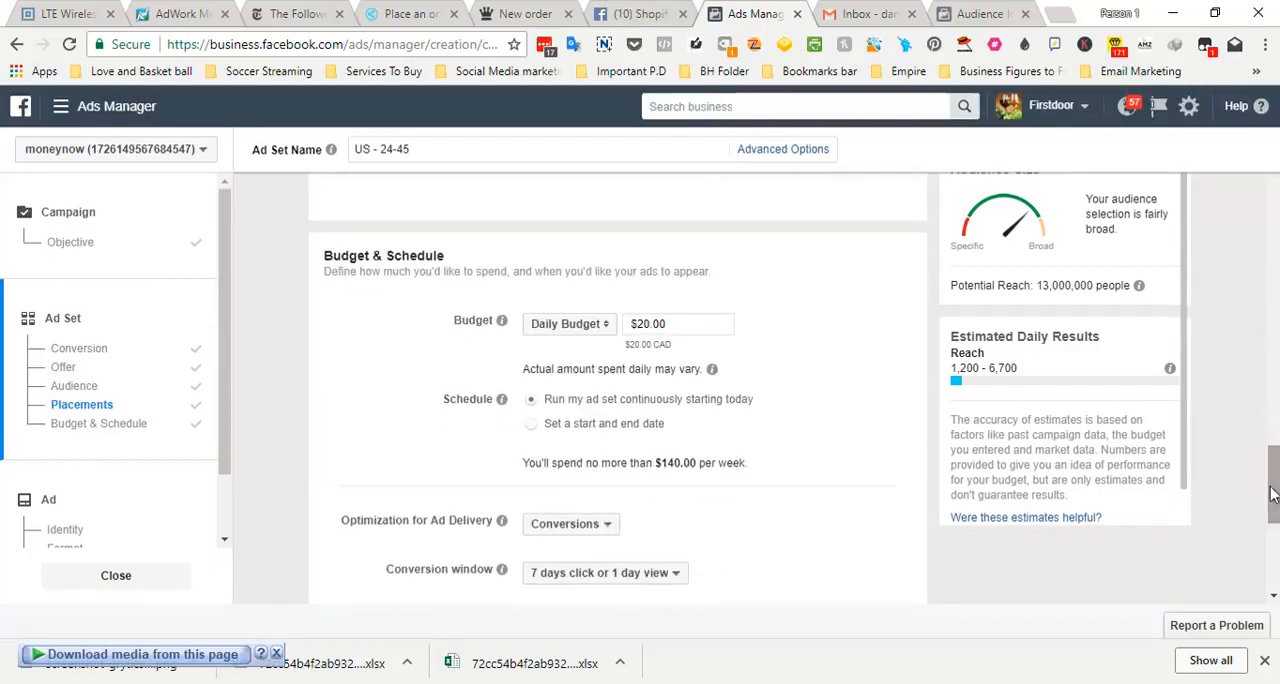
left_click(650, 326)
left_click_drag(650, 326, 634, 326)
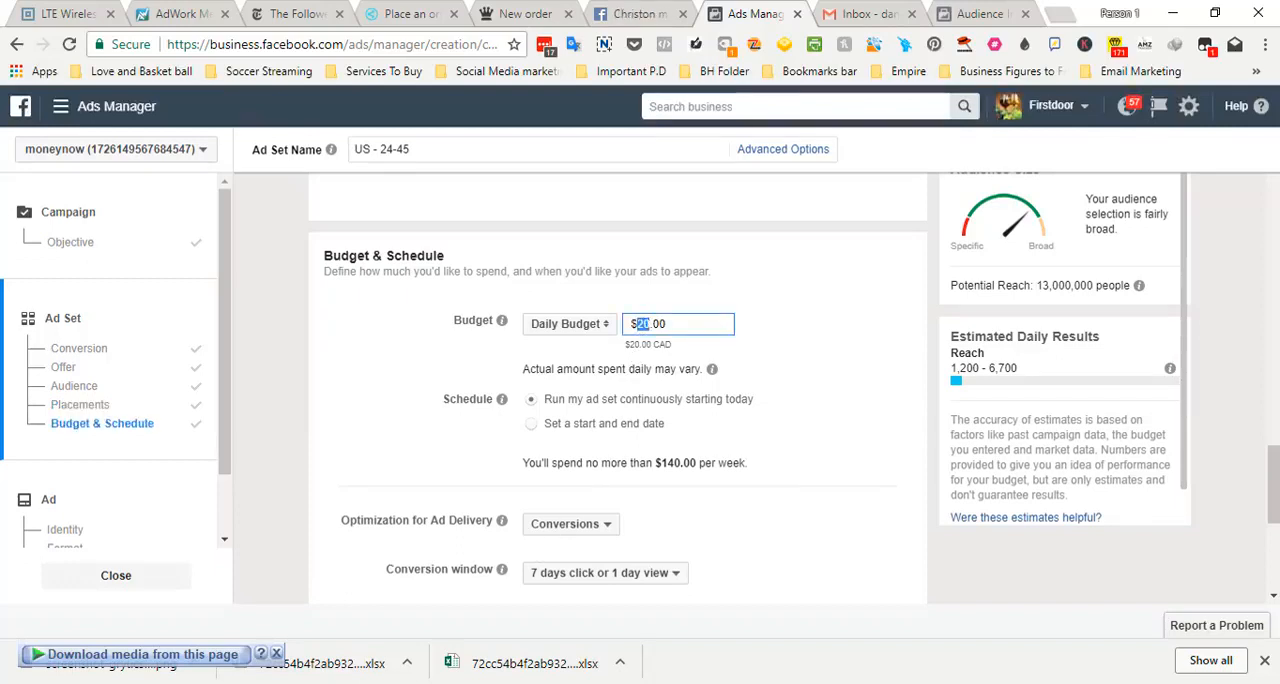
Switch to the Notepad notes and add "Cost Product:" and "Profit:" lines below the Broad and Flex entries
mouse_move(470, 680)
left_click(878, 605)
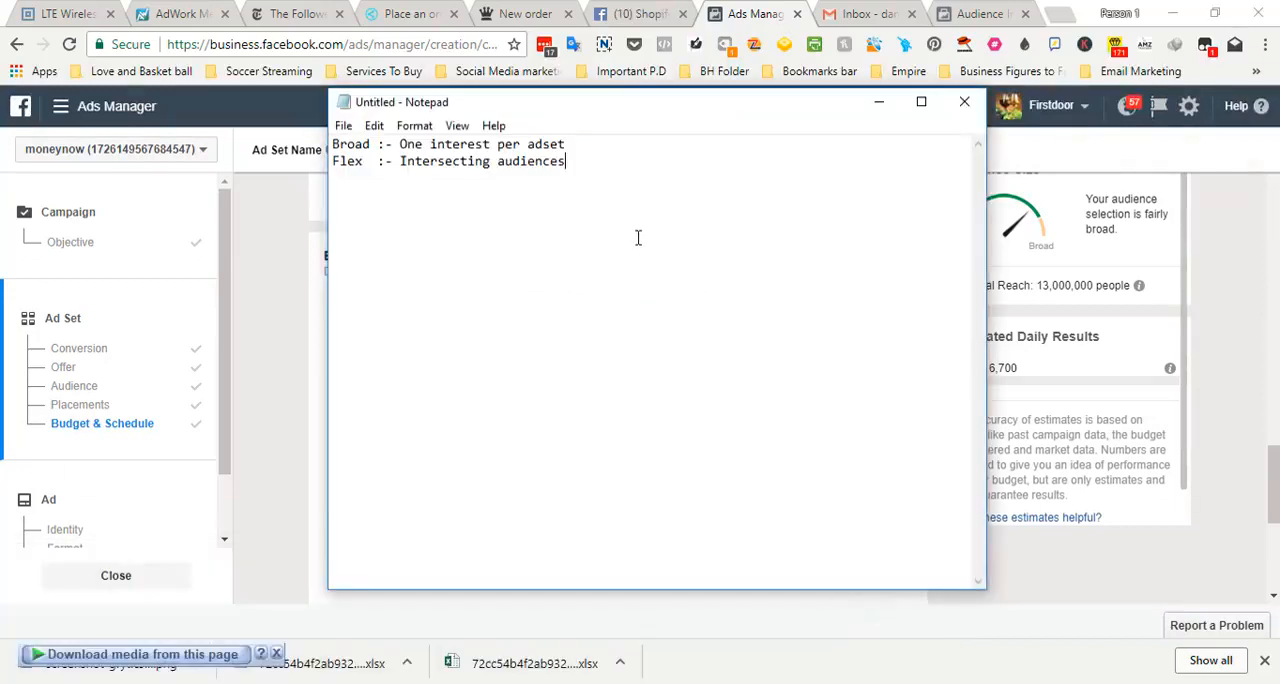
type("Cost Product:")
key("Return")
type("Profit:")
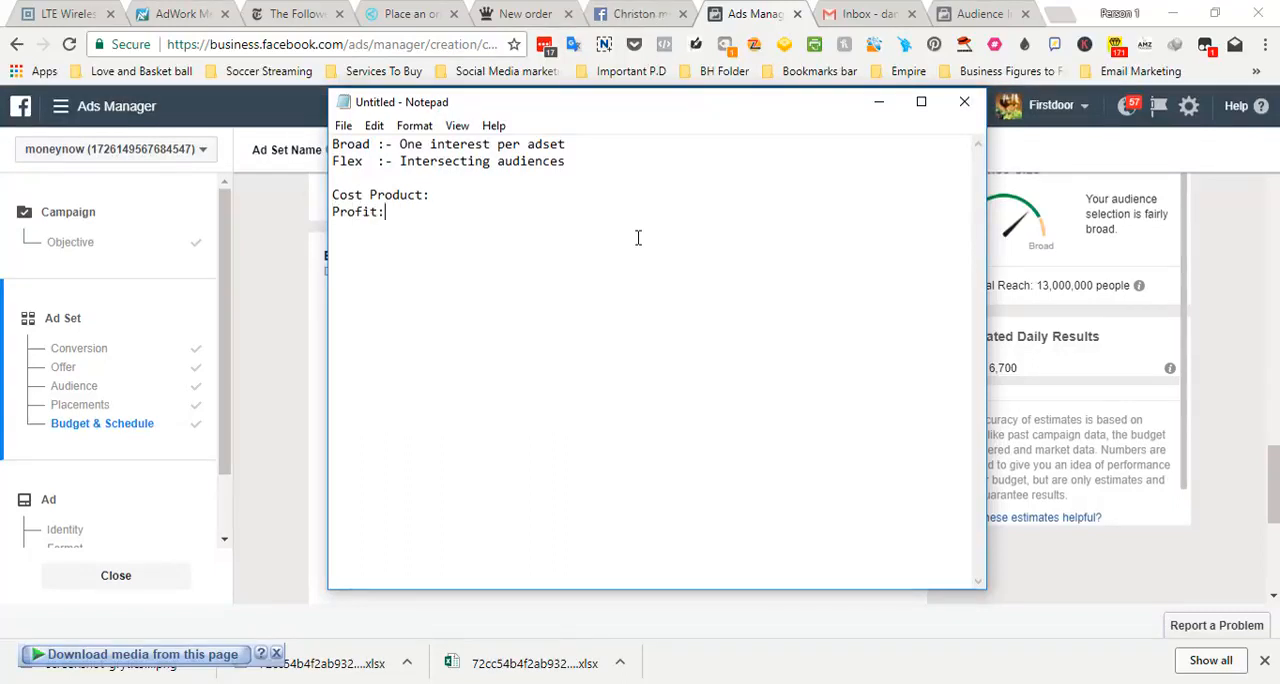
key("Return")
Enter 5 for Cost Product and 24 on the line below, start a third line, and relabel the 24 line as CoW
left_click(453, 199)
type("5")
type("24")
key("Return")
type("Pro")
left_click_drag(380, 212, 333, 212)
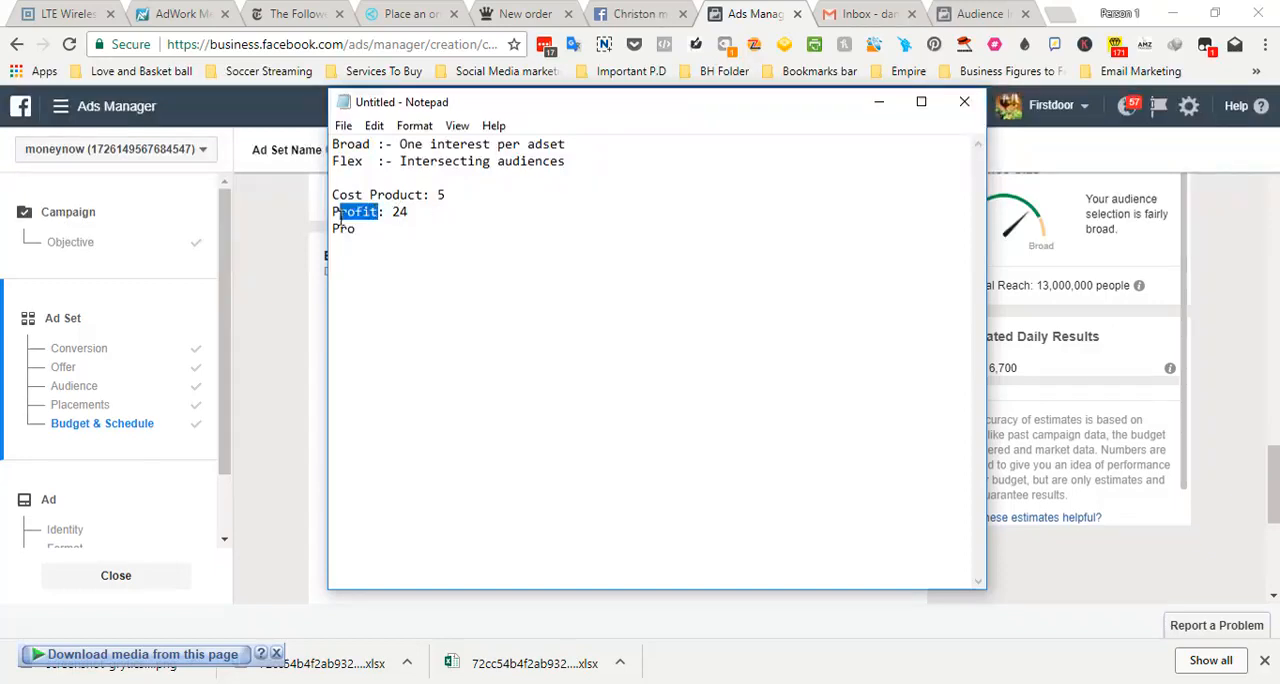
type("CoW")
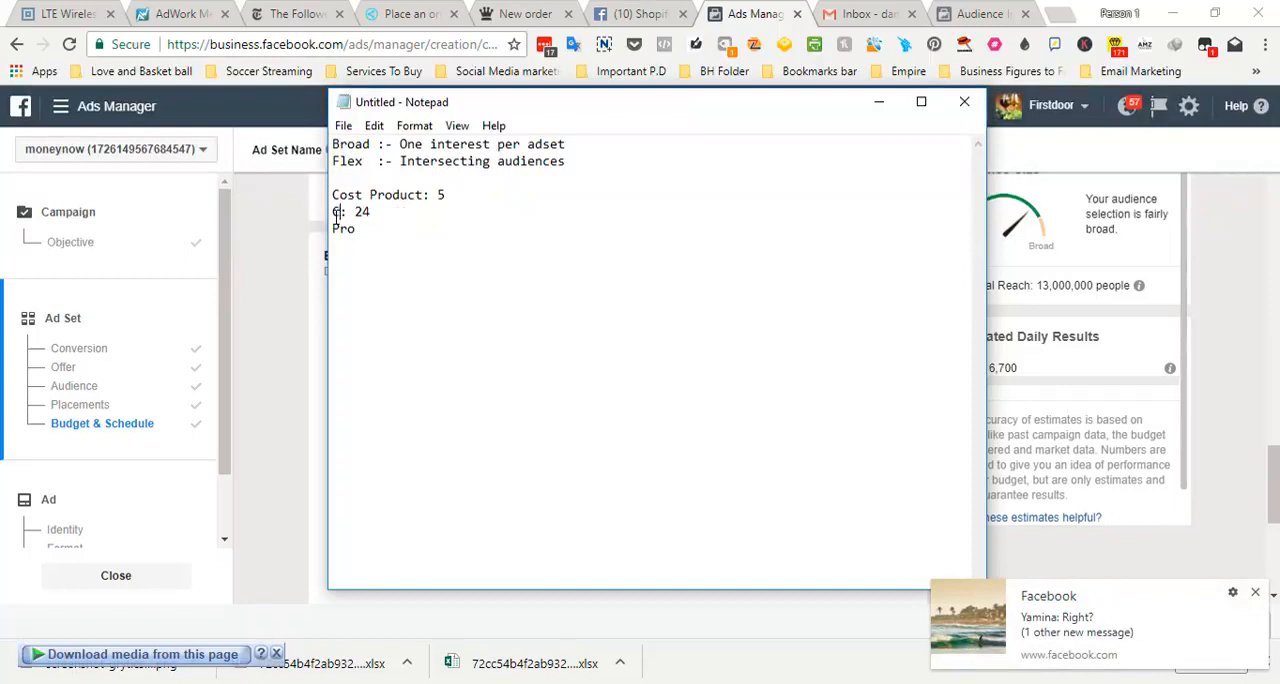
type("Profit")
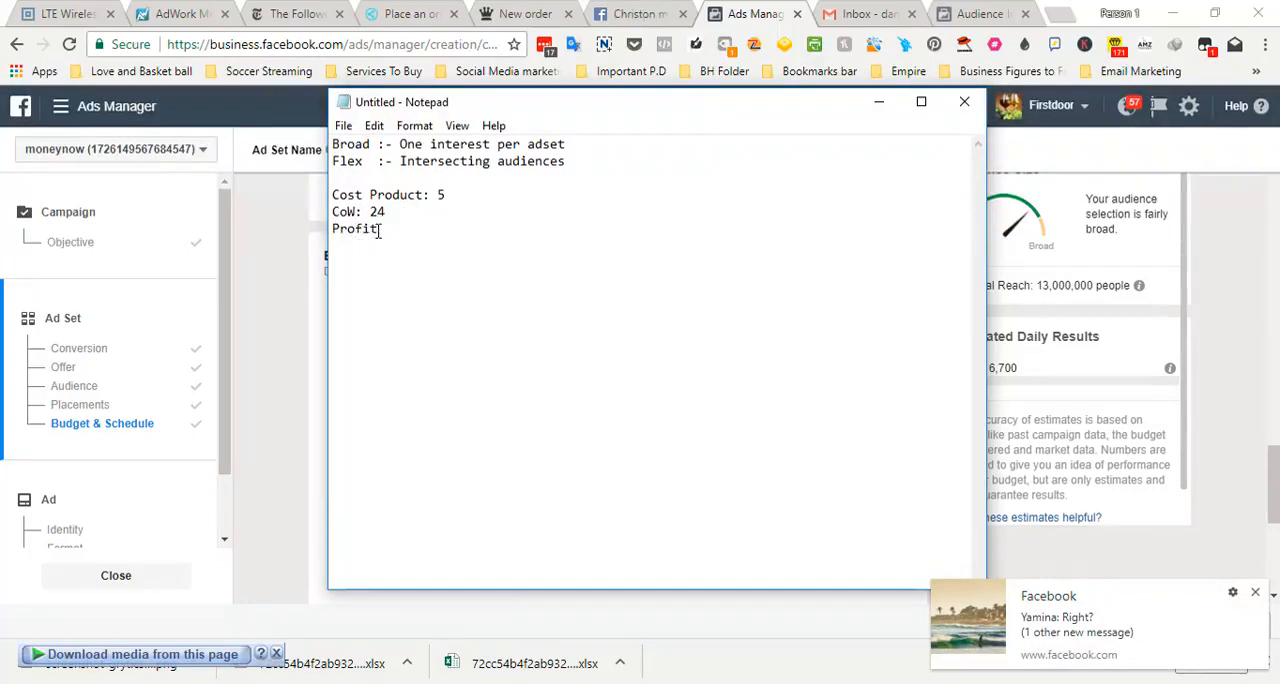
type(": $19")
Complete the third line of the cost notes as "Profit: $19" and highlight the amount
left_click_drag(401, 228, 418, 228)
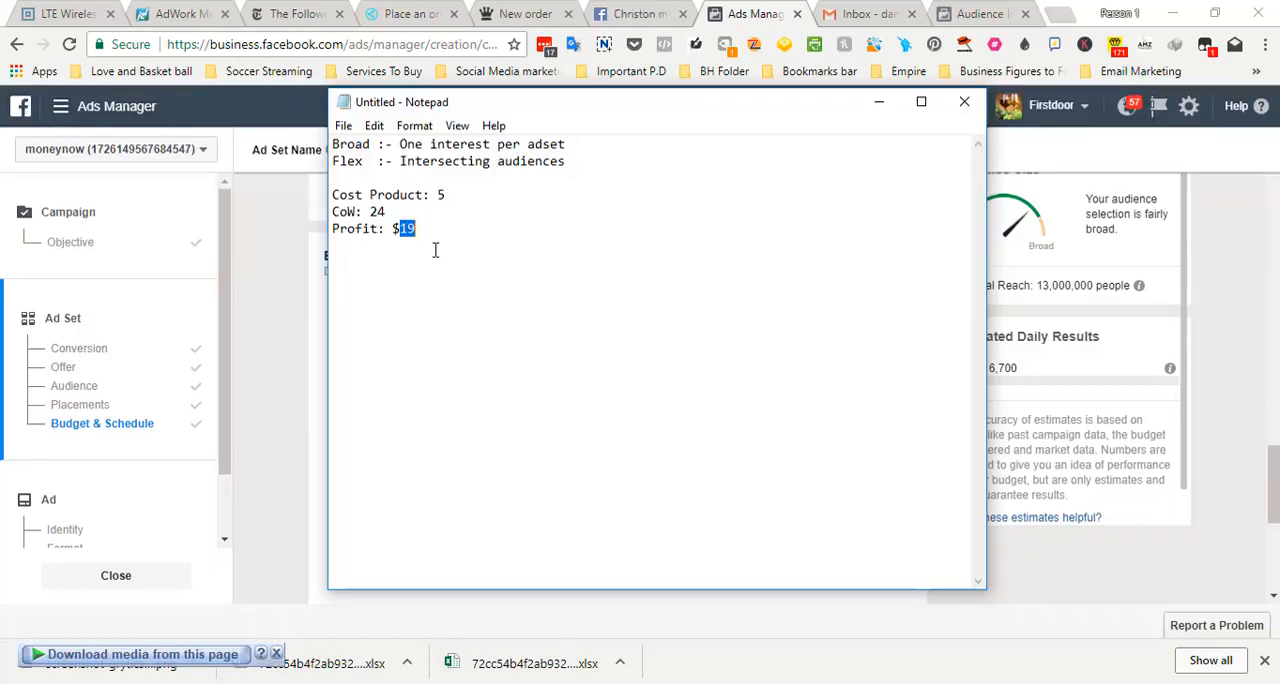
Switch back to Ads Manager and compare the daily budget with the audience targeting and potential reach
key("alt+Tab")
left_click_drag(645, 330, 645, 331)
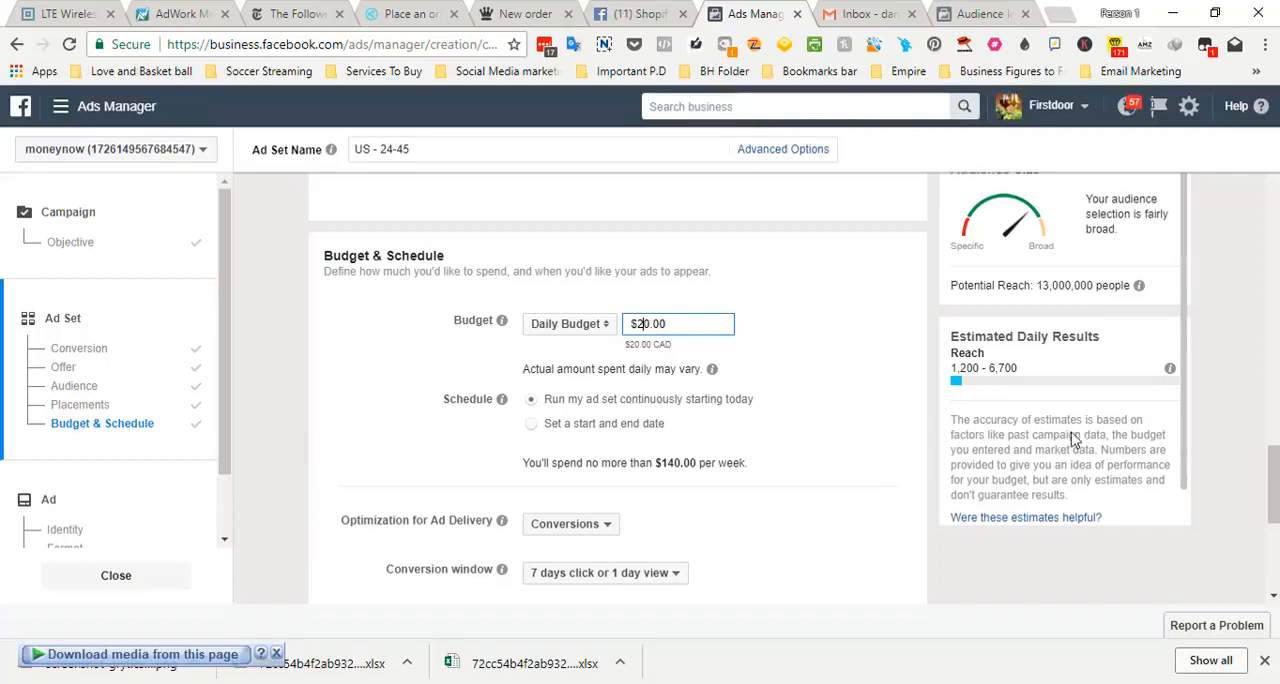
left_click_drag(1268, 474, 1268, 348)
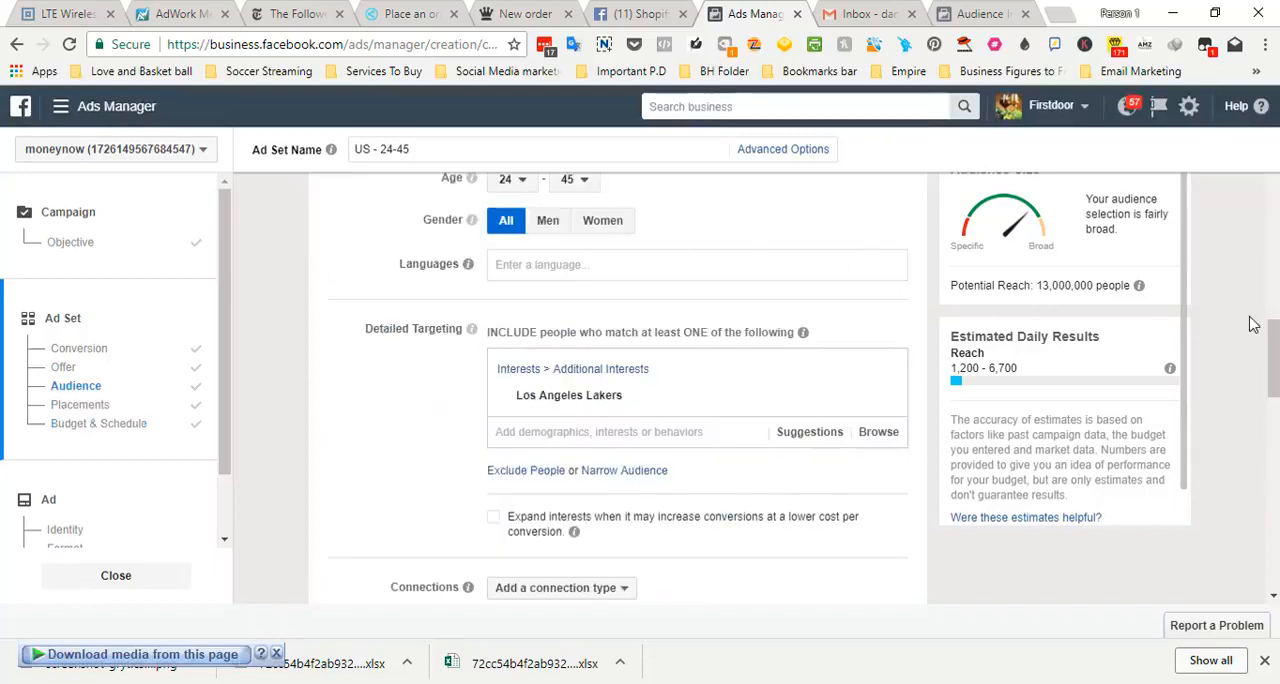
scroll(1268, 360, "down", 1)
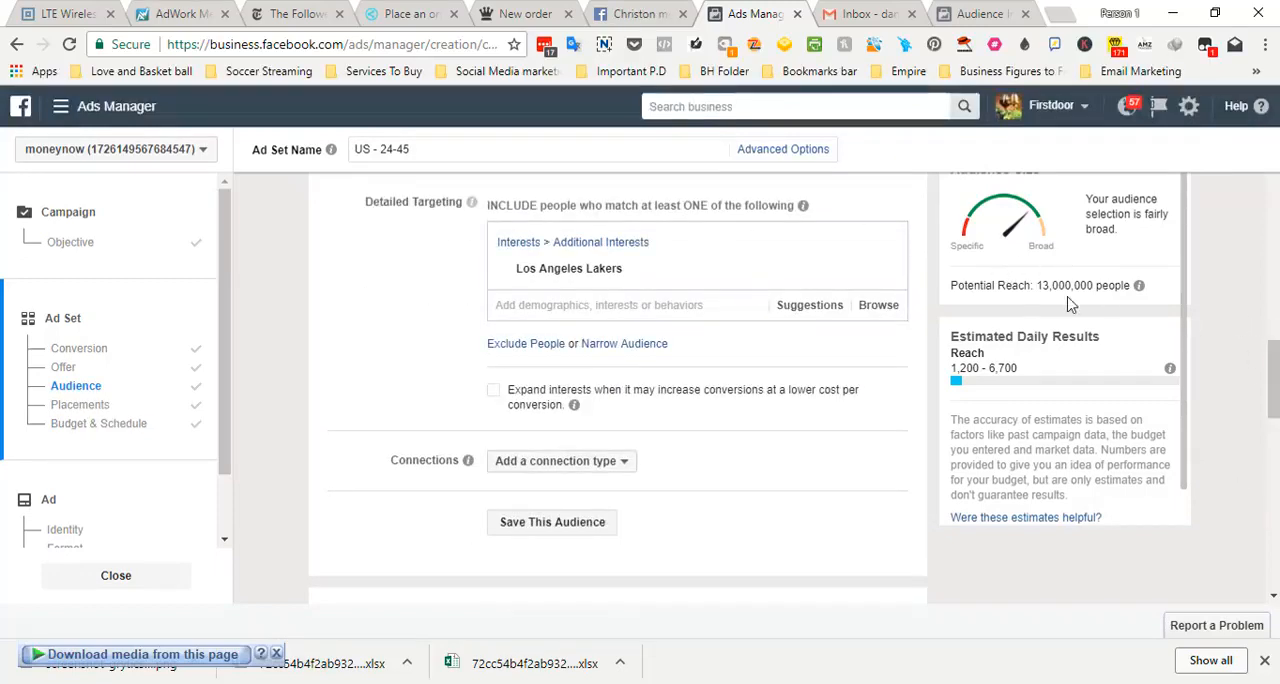
left_click_drag(1270, 365, 1272, 510)
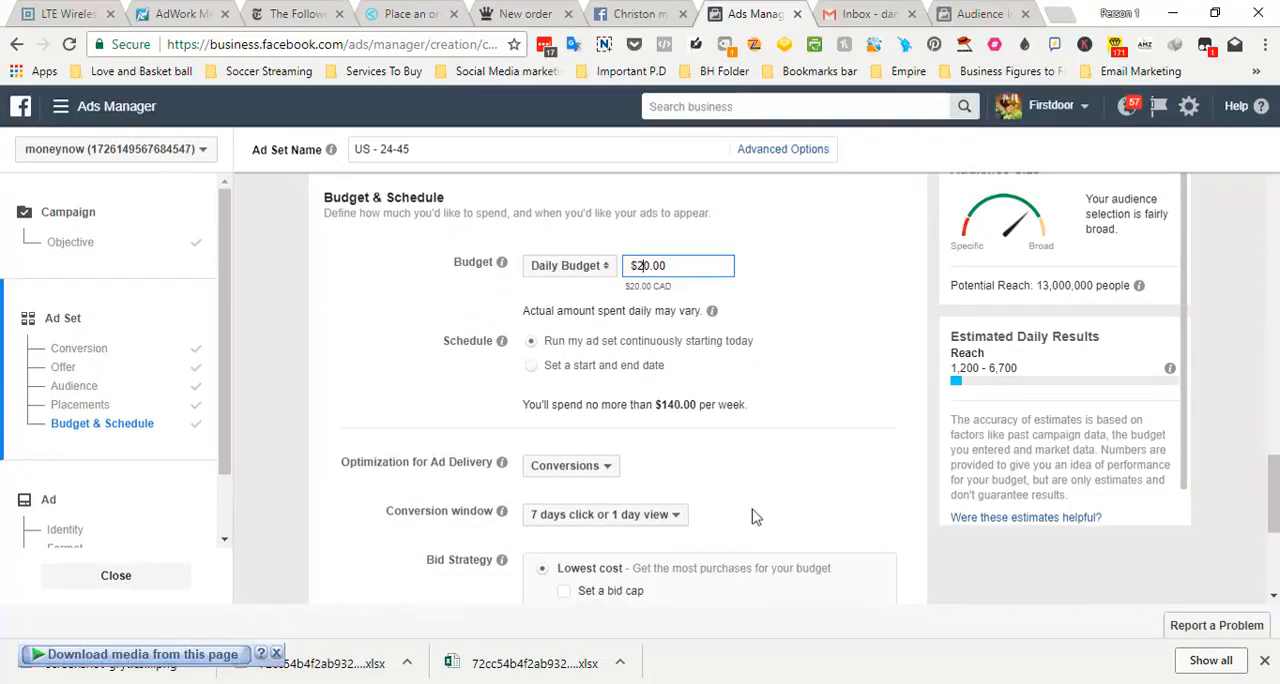
Set the ad set's conversion window to 1 day click
left_click(668, 522)
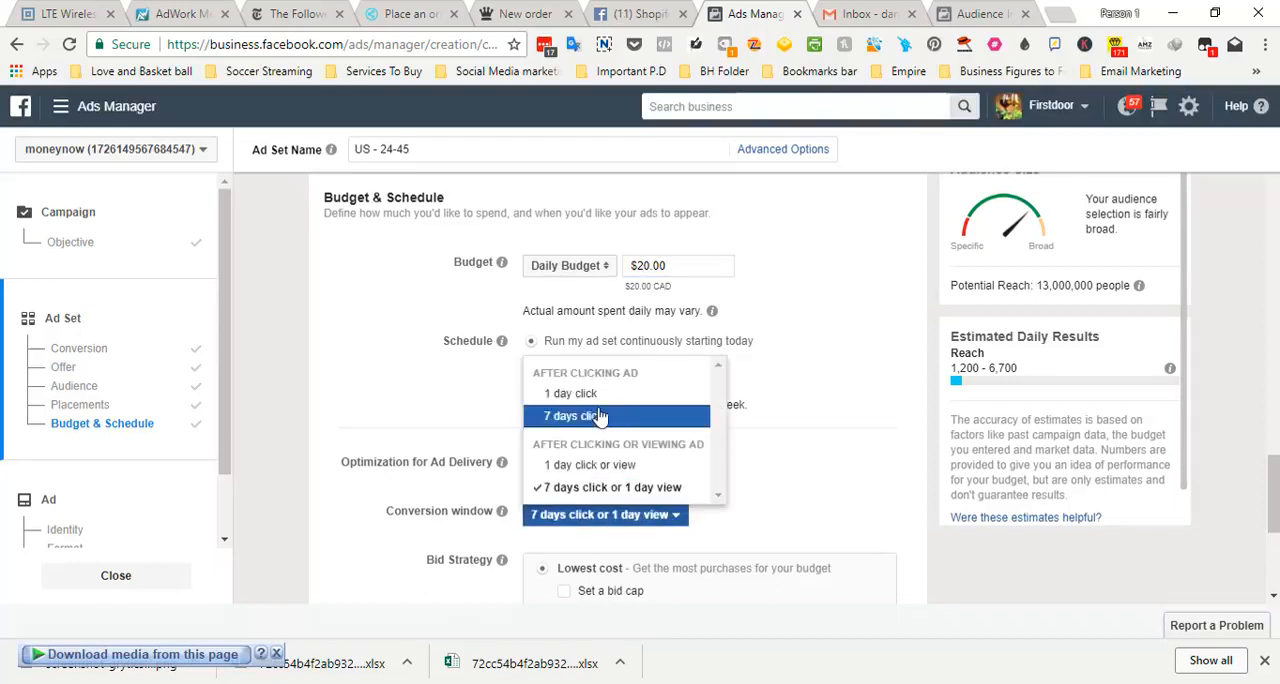
left_click(810, 485)
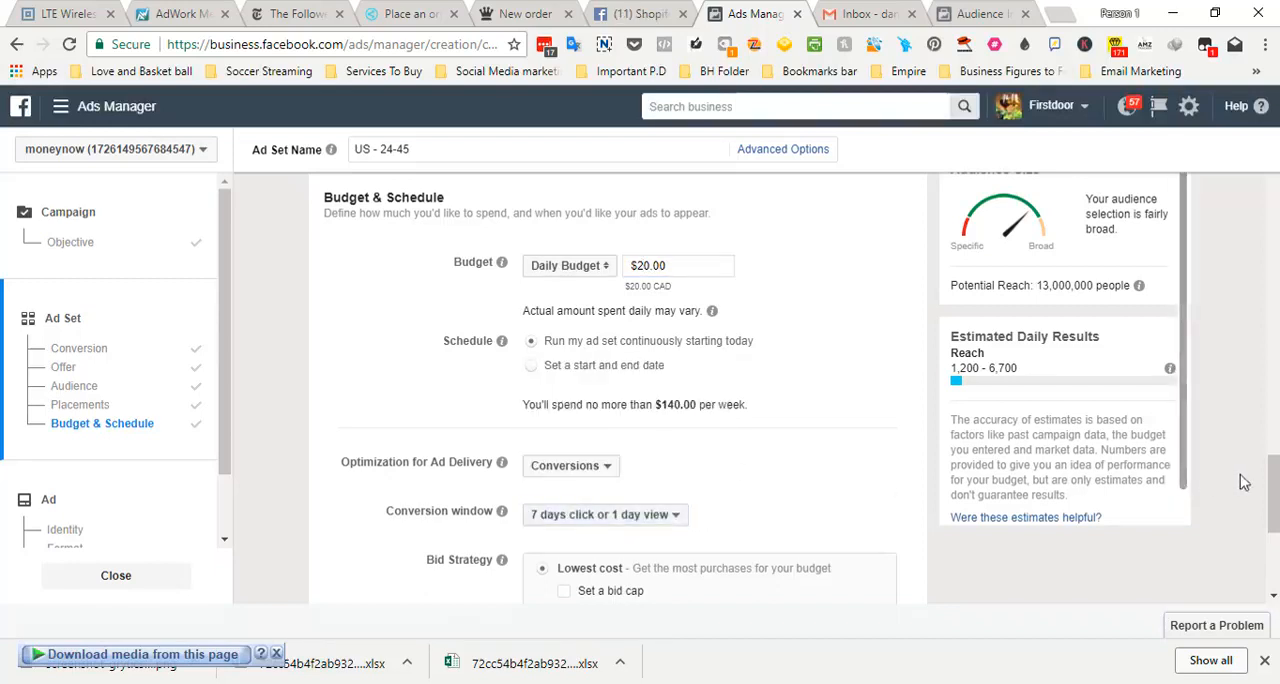
left_click_drag(1274, 494, 1276, 520)
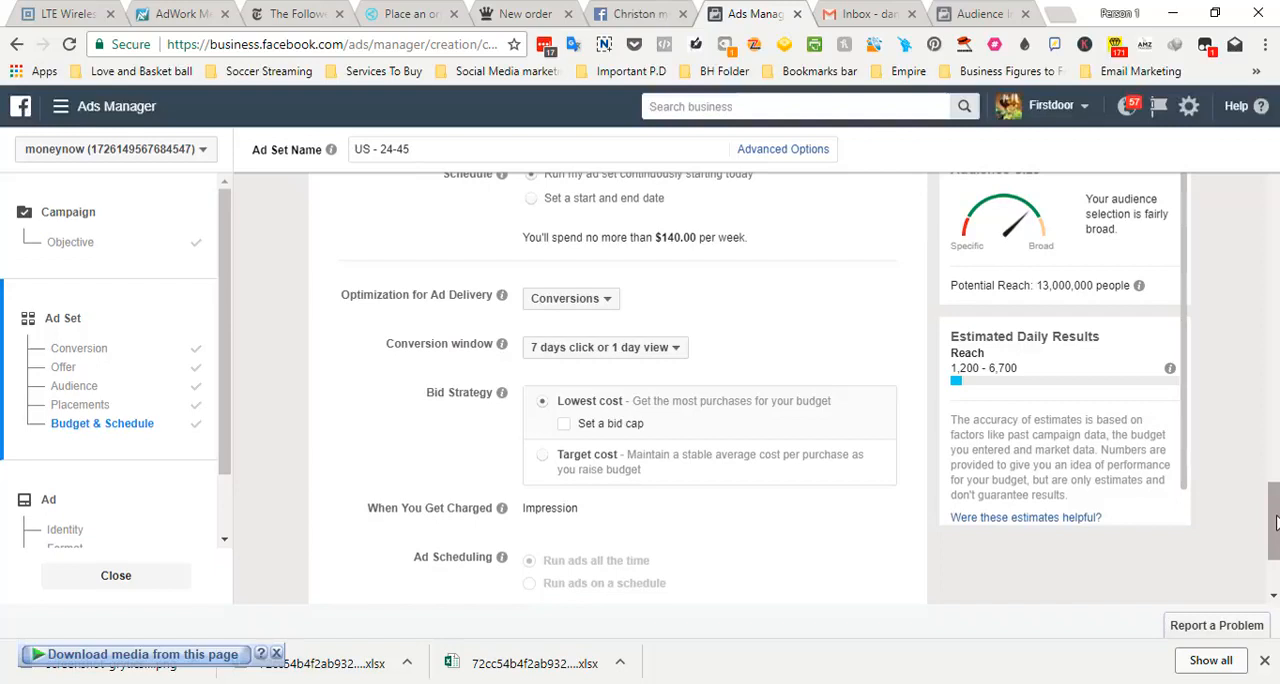
left_click(668, 349)
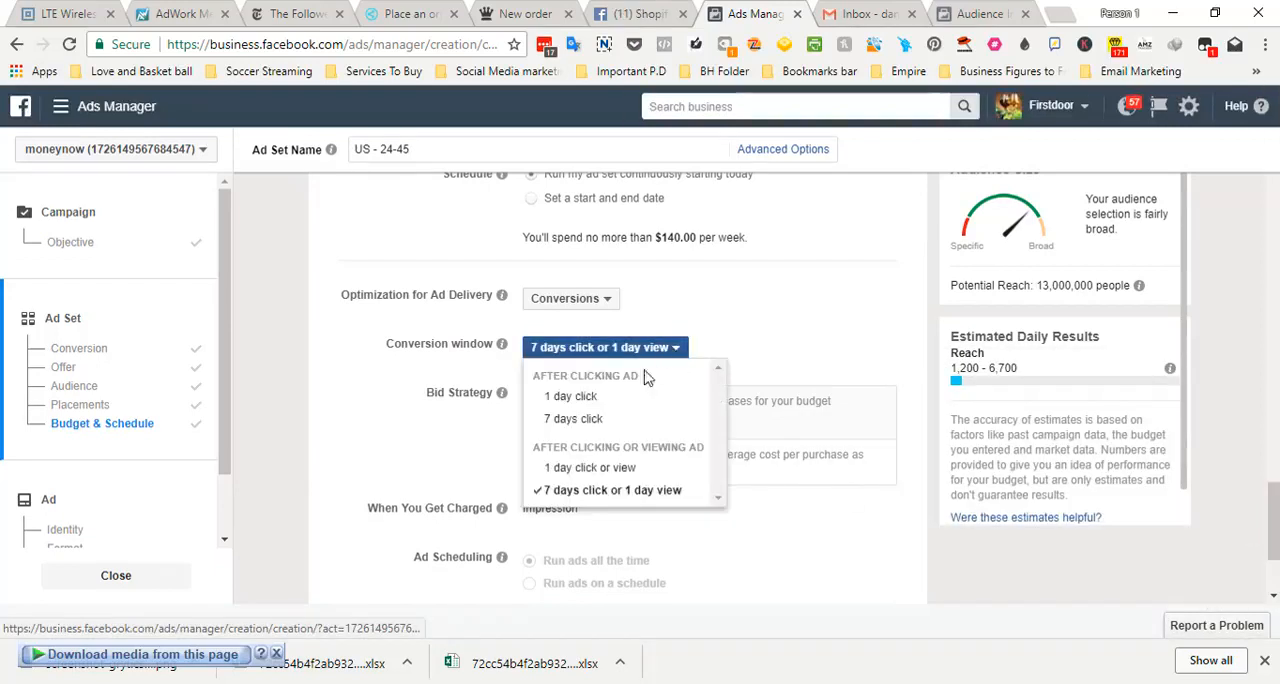
left_click(575, 318)
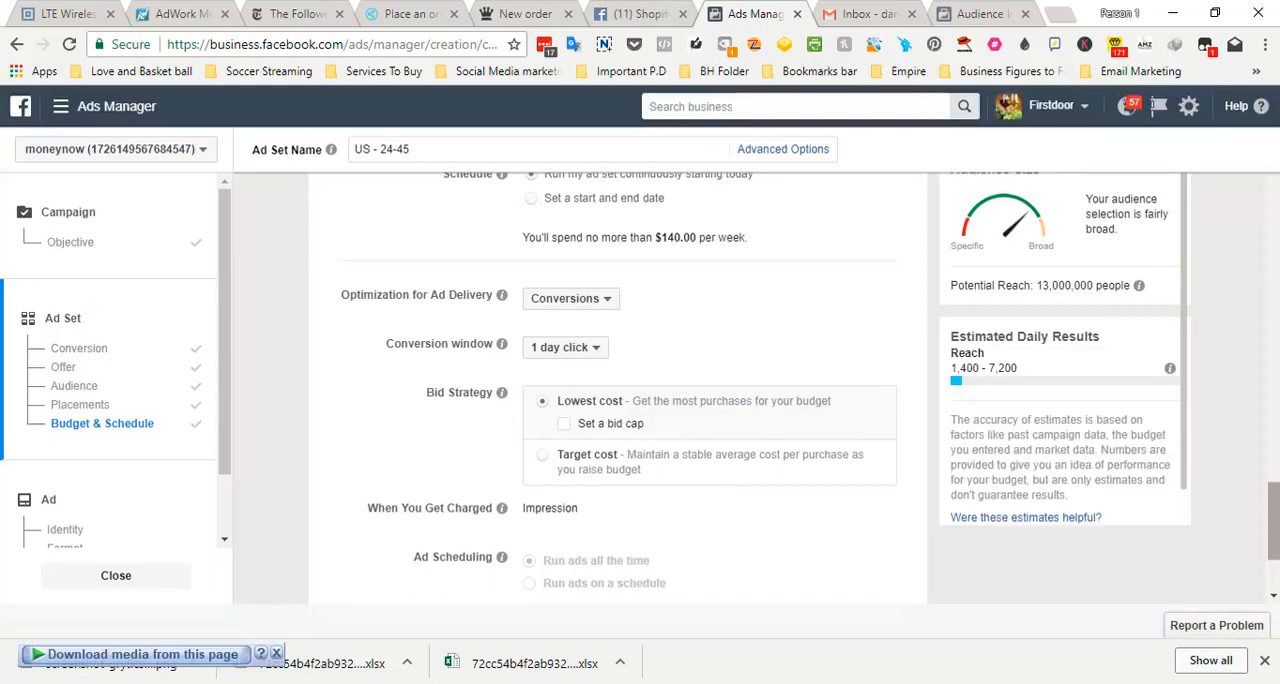
Check the Target cost bid strategy explanation and the remaining delivery settings, and continue to the ad setup
scroll(1275, 518, "down", 1)
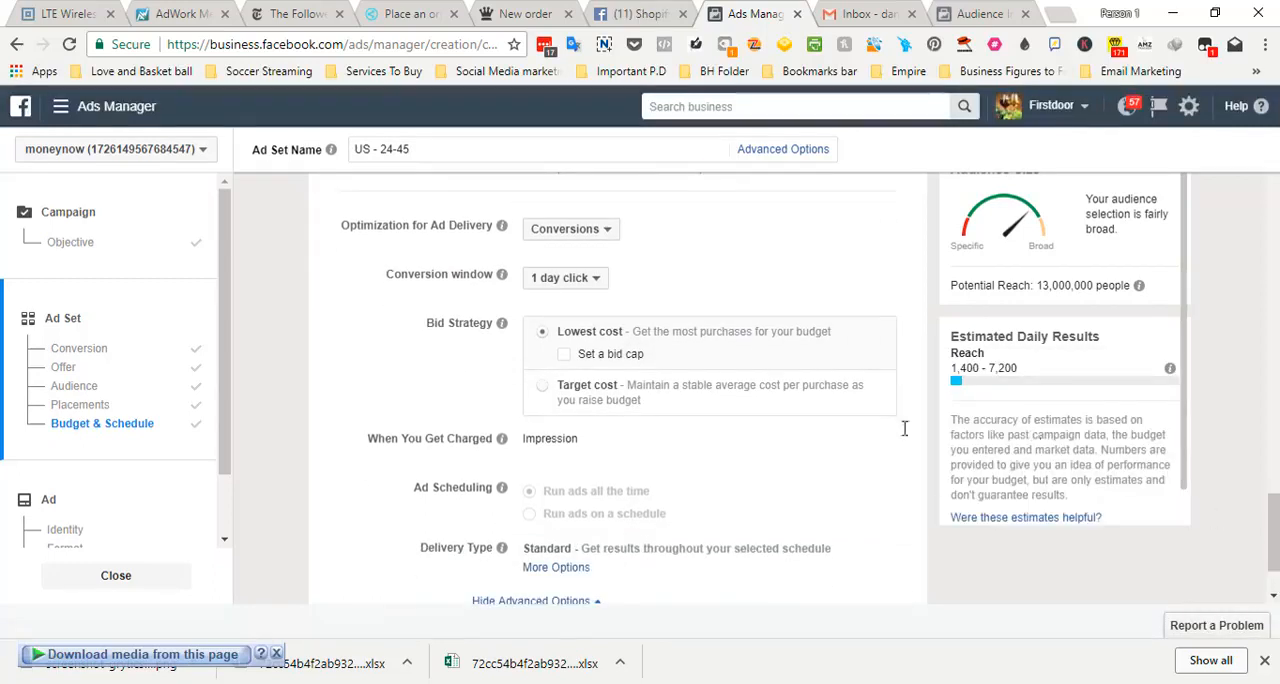
mouse_move(723, 404)
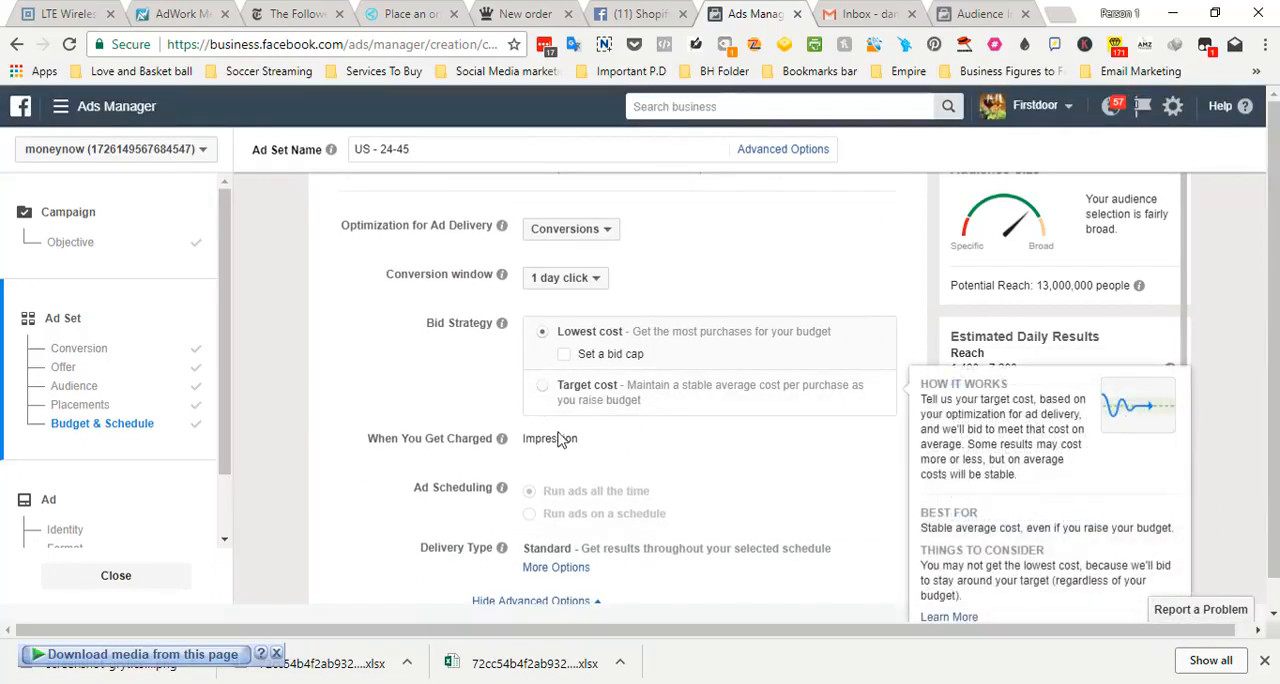
scroll(1276, 520, "down", 1)
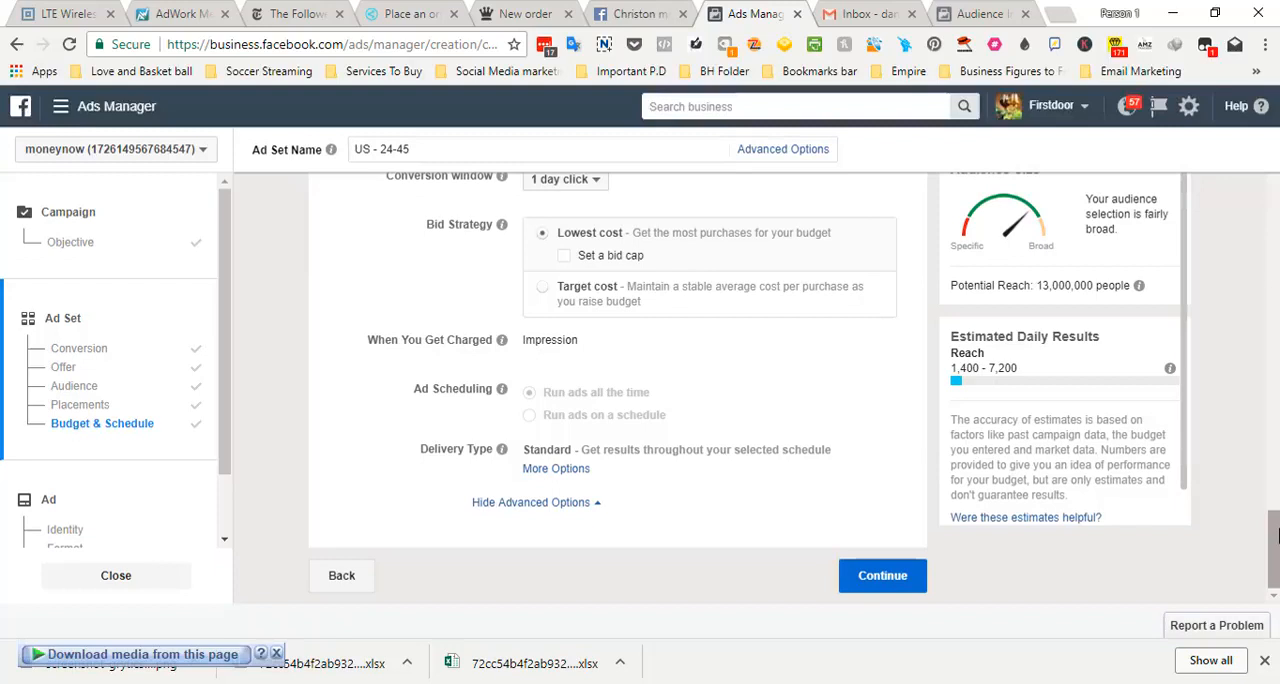
left_click_drag(1275, 537, 1271, 578)
left_click(893, 578)
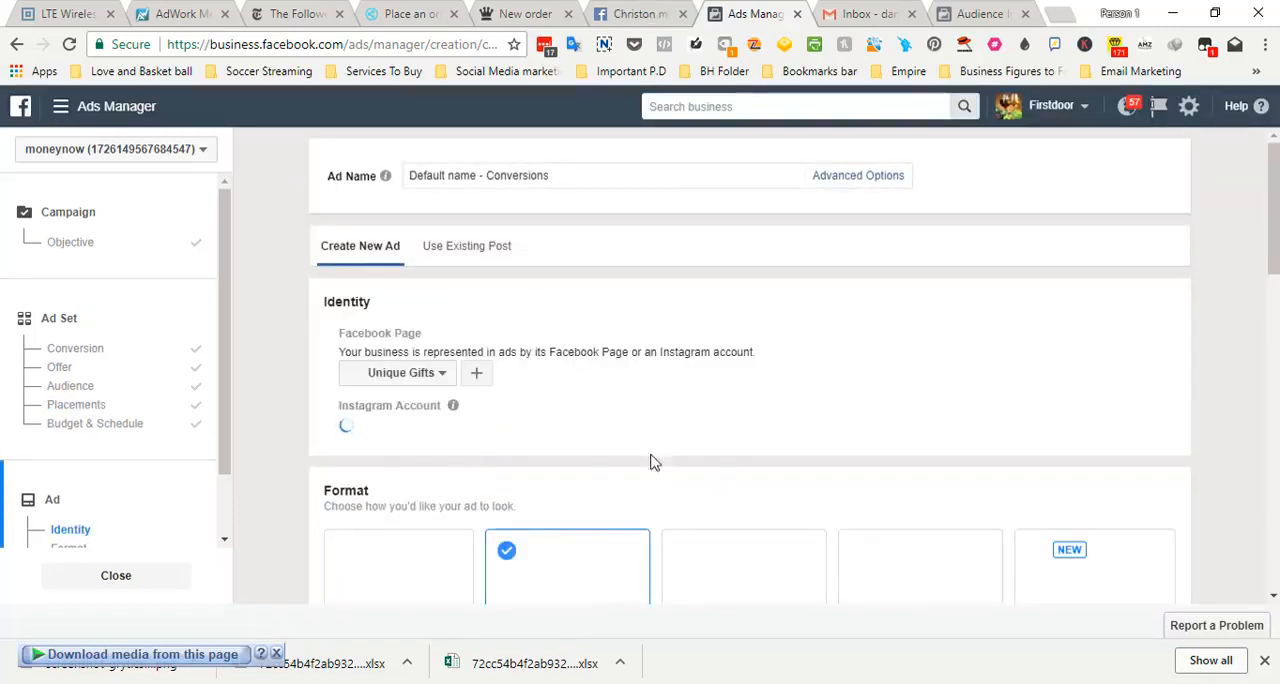
left_click_drag(1272, 234, 1273, 277)
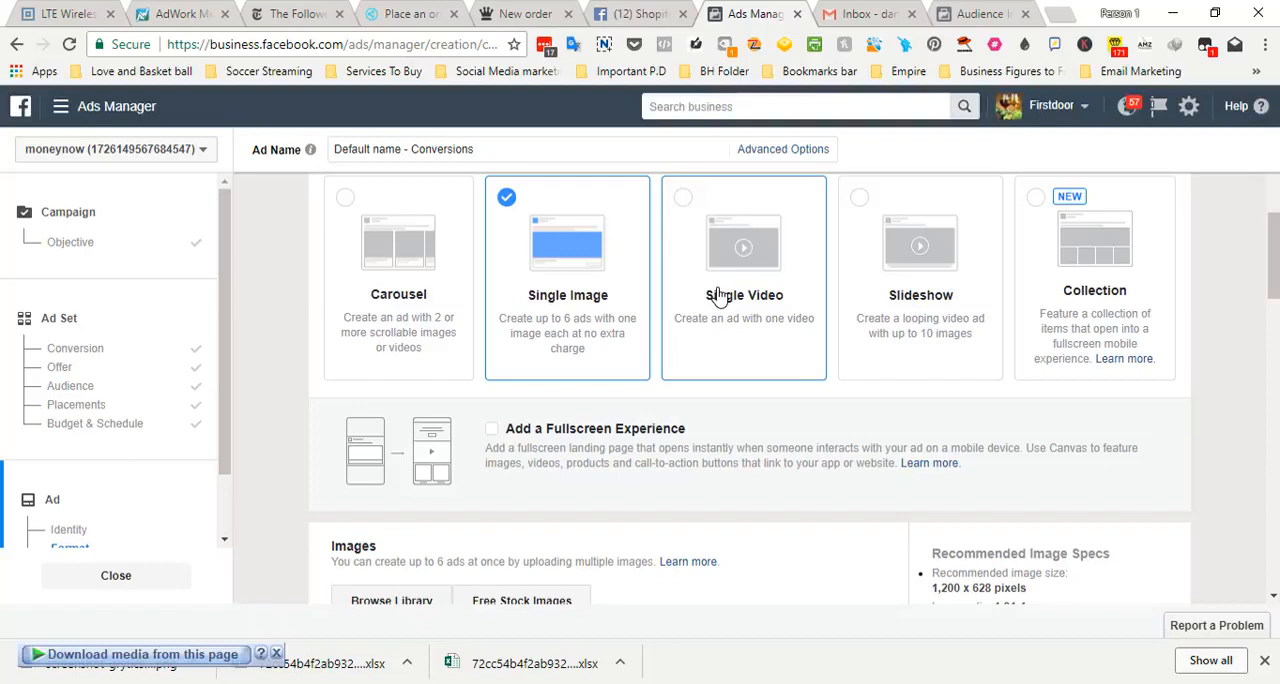
left_click_drag(1275, 236, 1274, 188)
left_click_drag(1274, 255, 1272, 393)
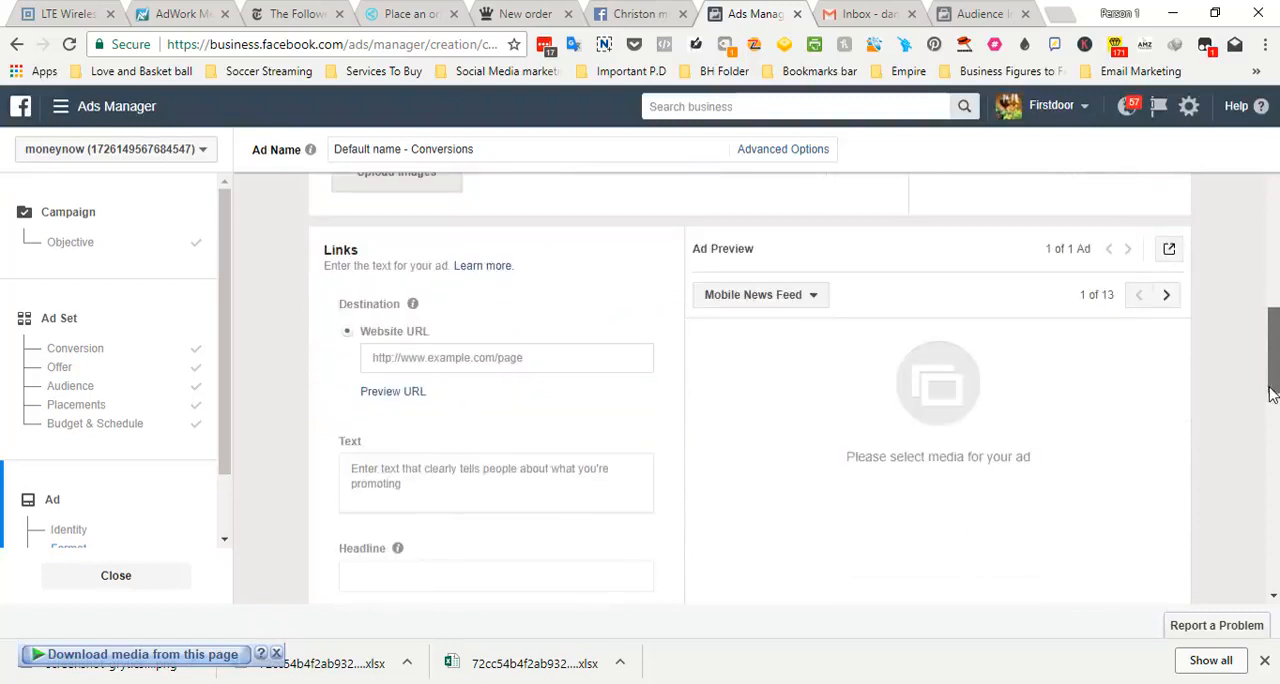
left_click(505, 357)
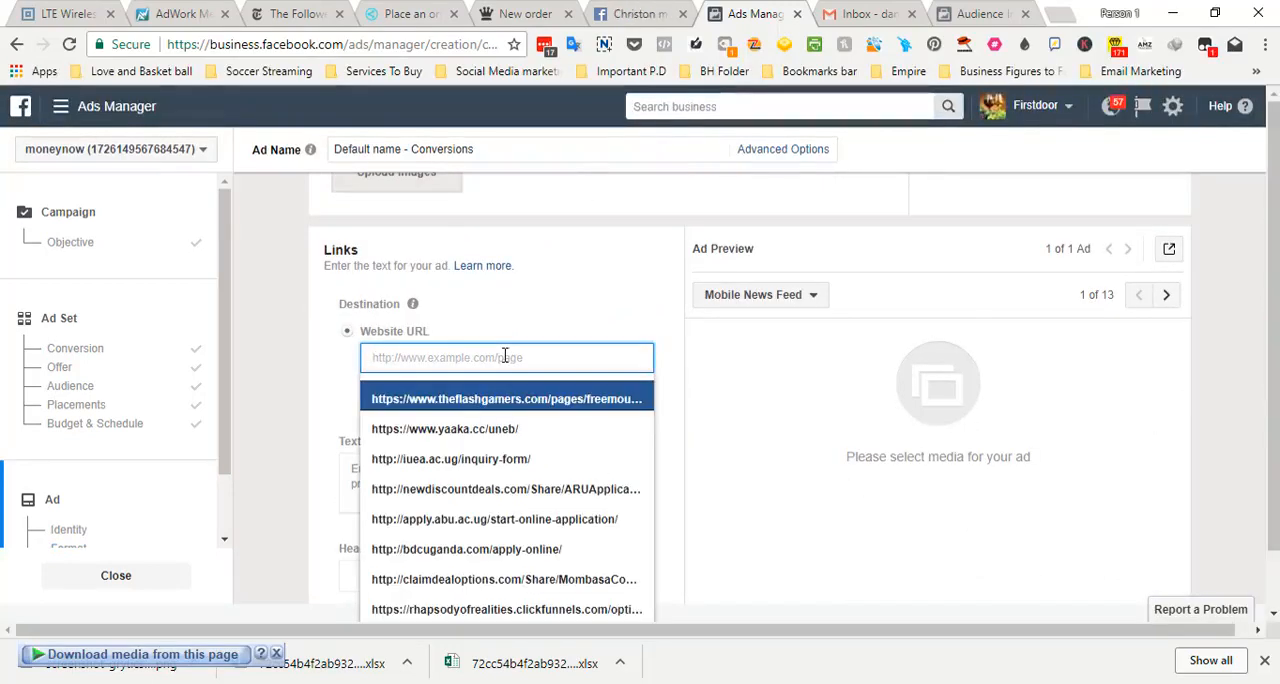
left_click(575, 285)
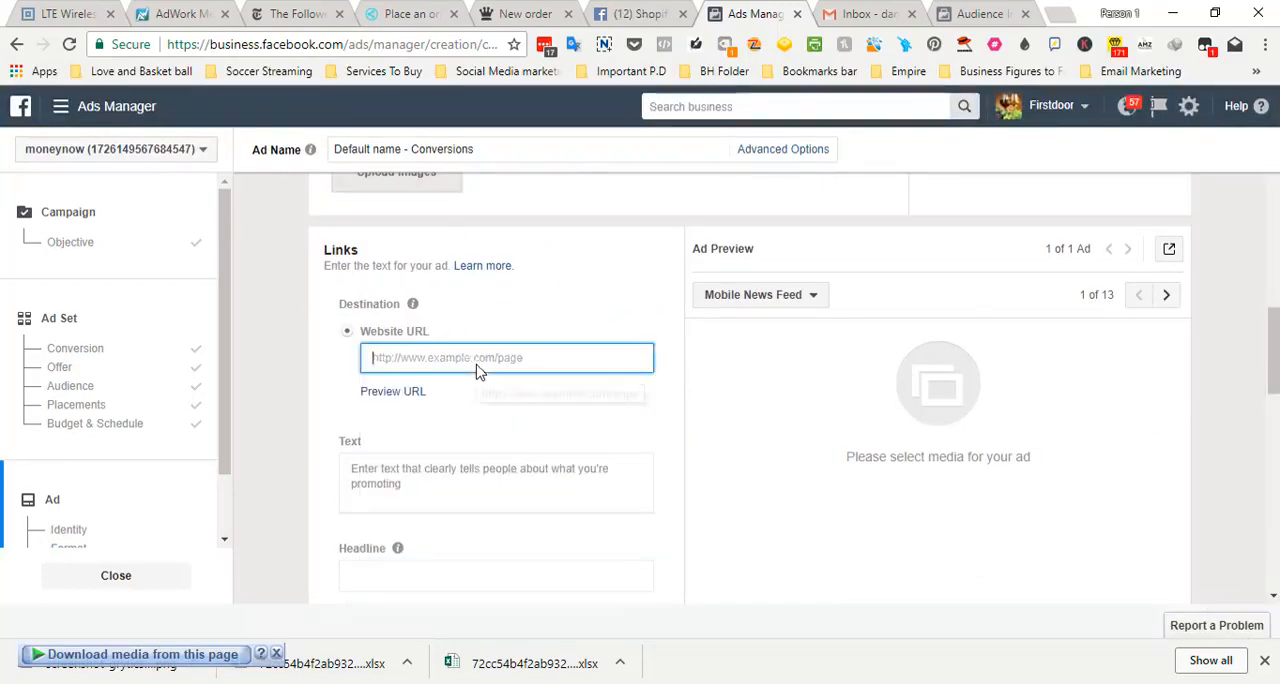
left_click(477, 365)
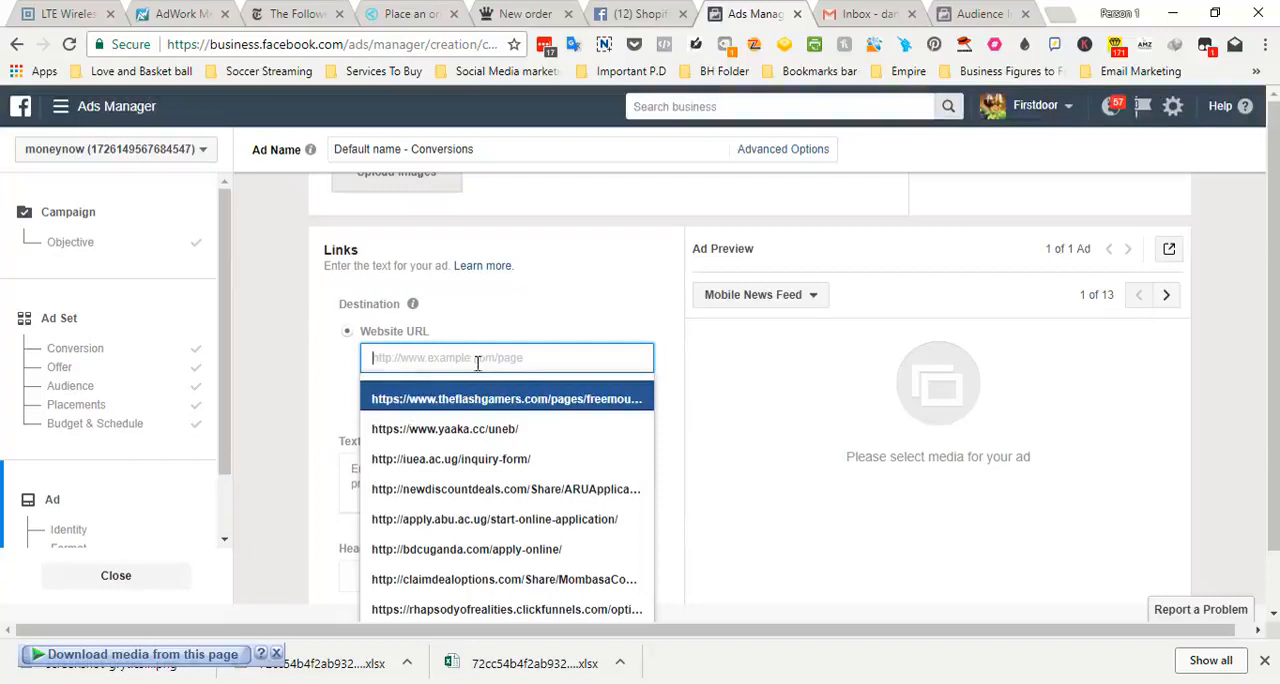
left_click(510, 459)
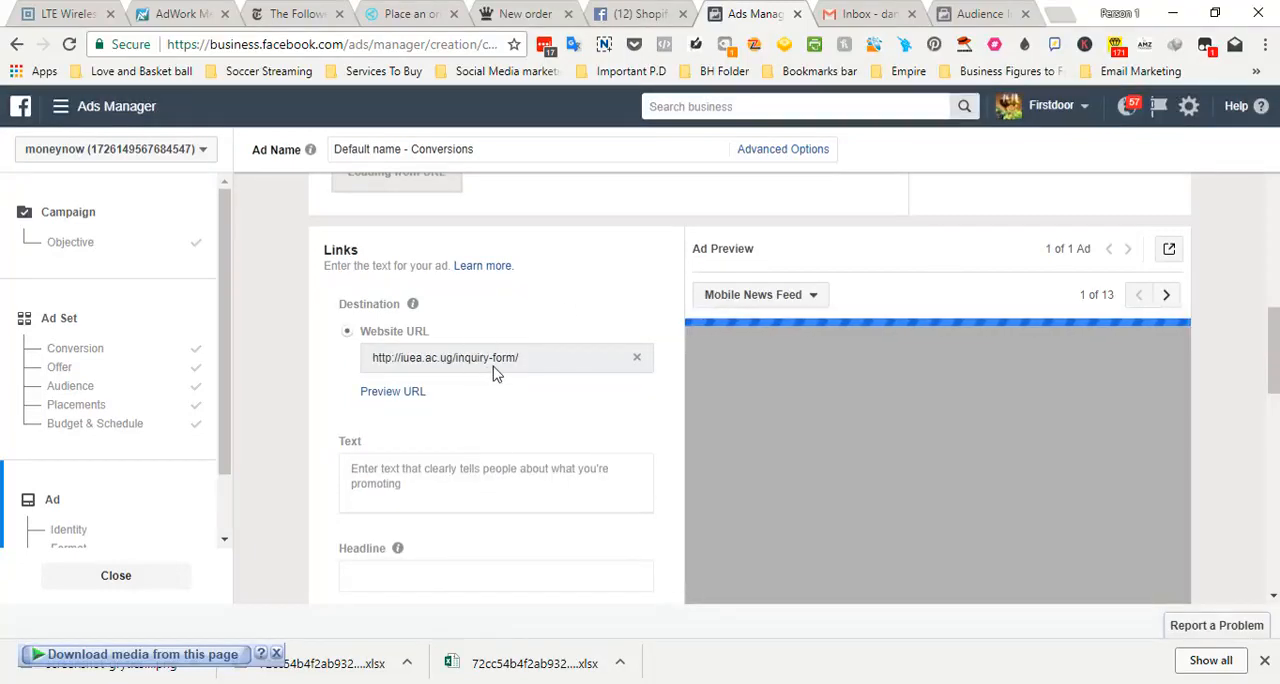
Set the ad's call to action to No Button
scroll(910, 345, "down", 2)
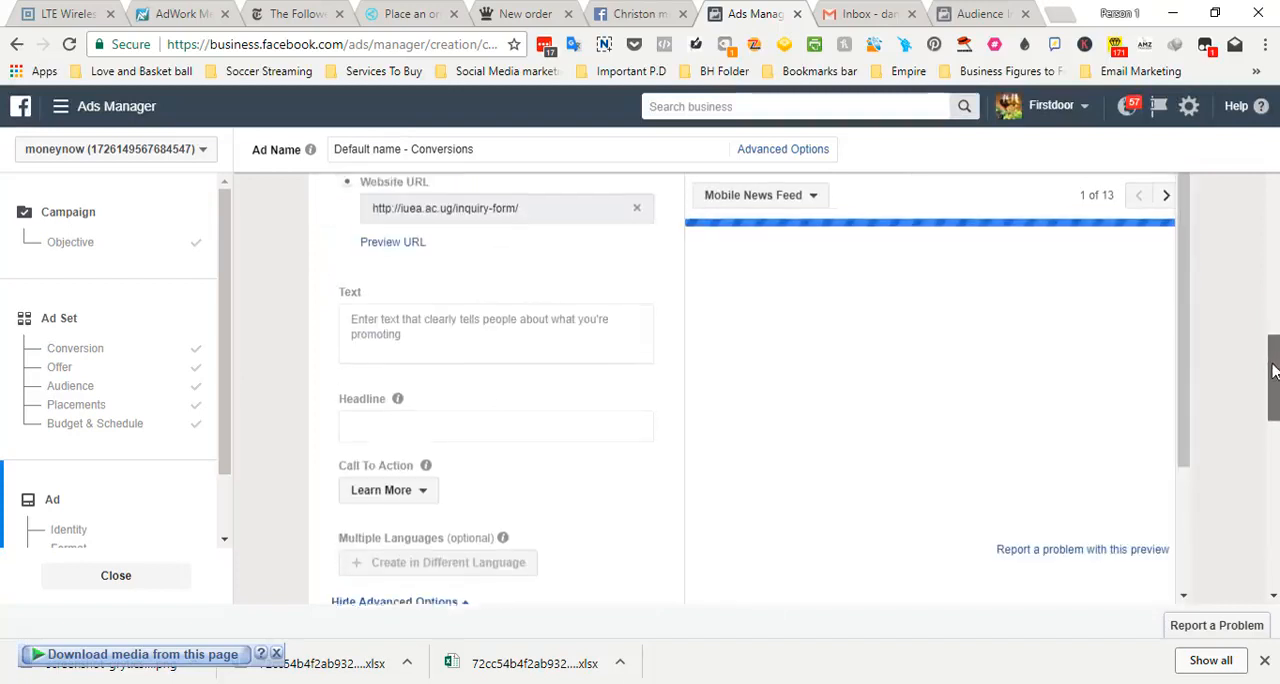
left_click(563, 310)
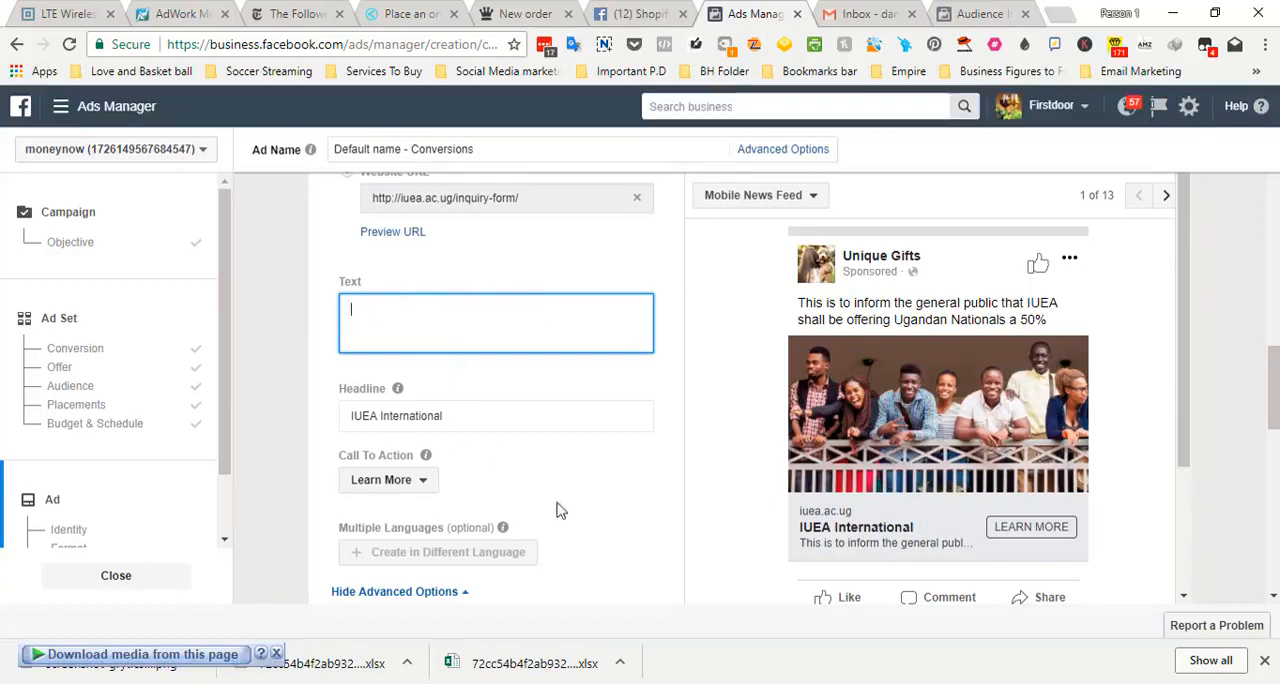
left_click(423, 484)
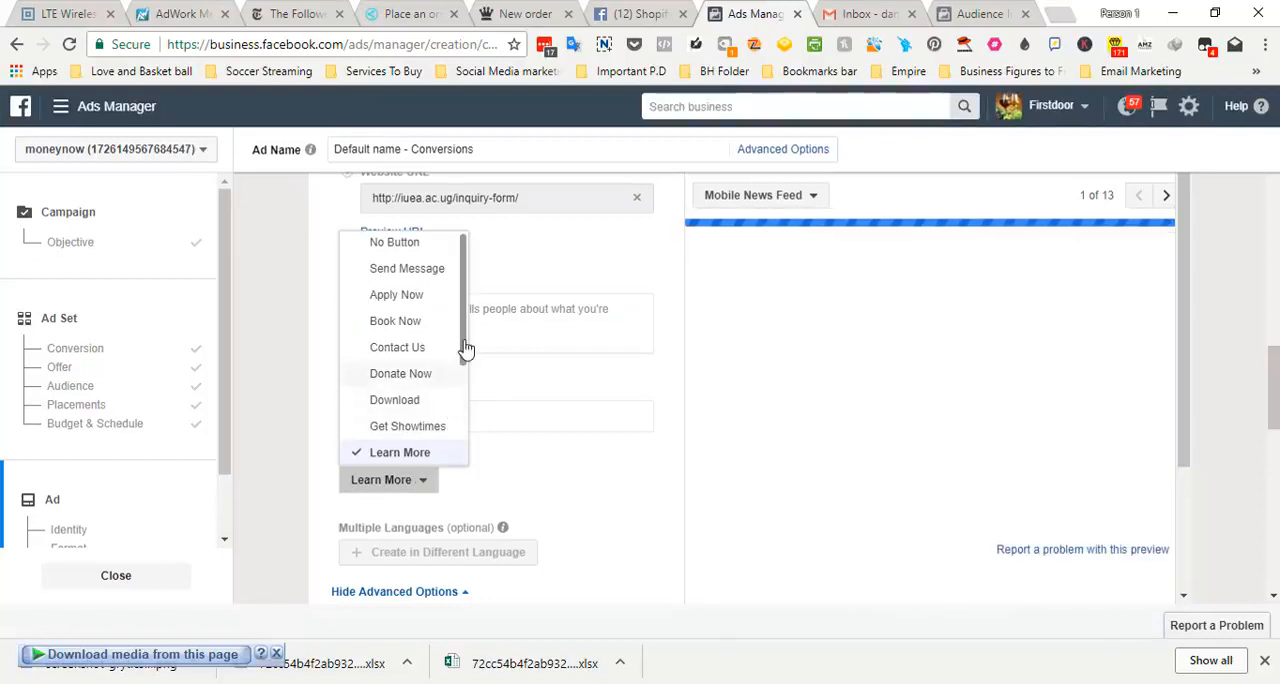
left_click_drag(465, 350, 450, 275)
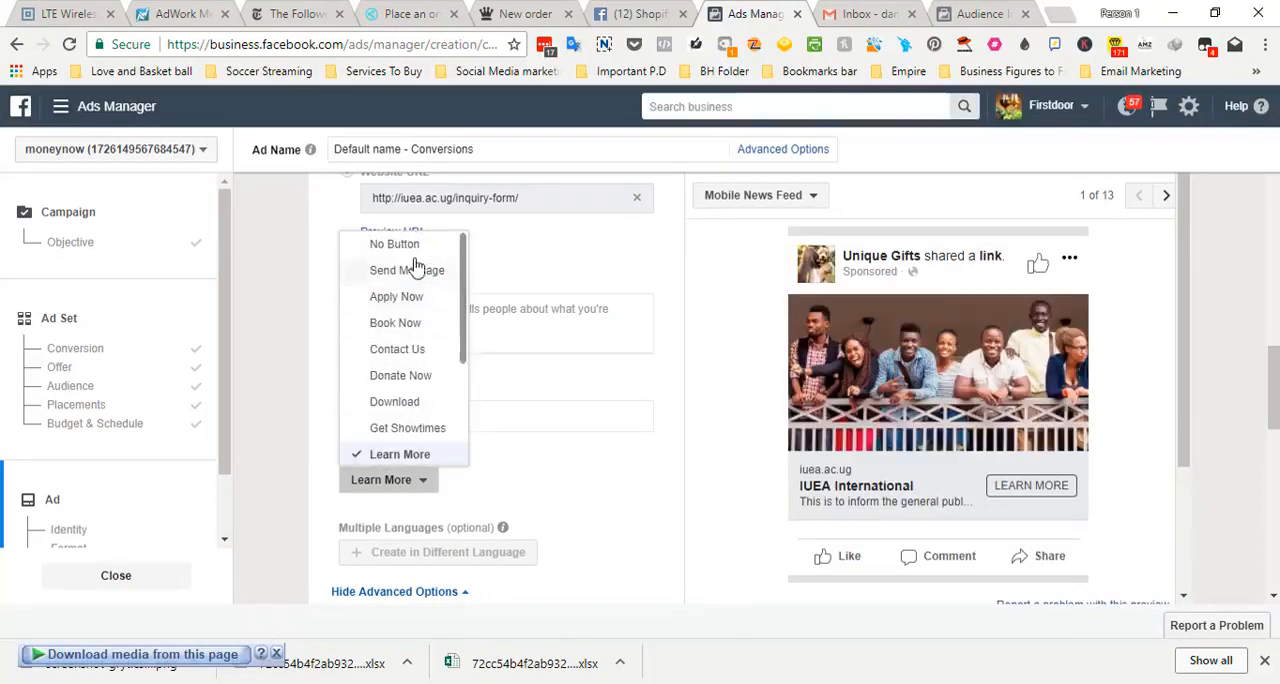
left_click(411, 252)
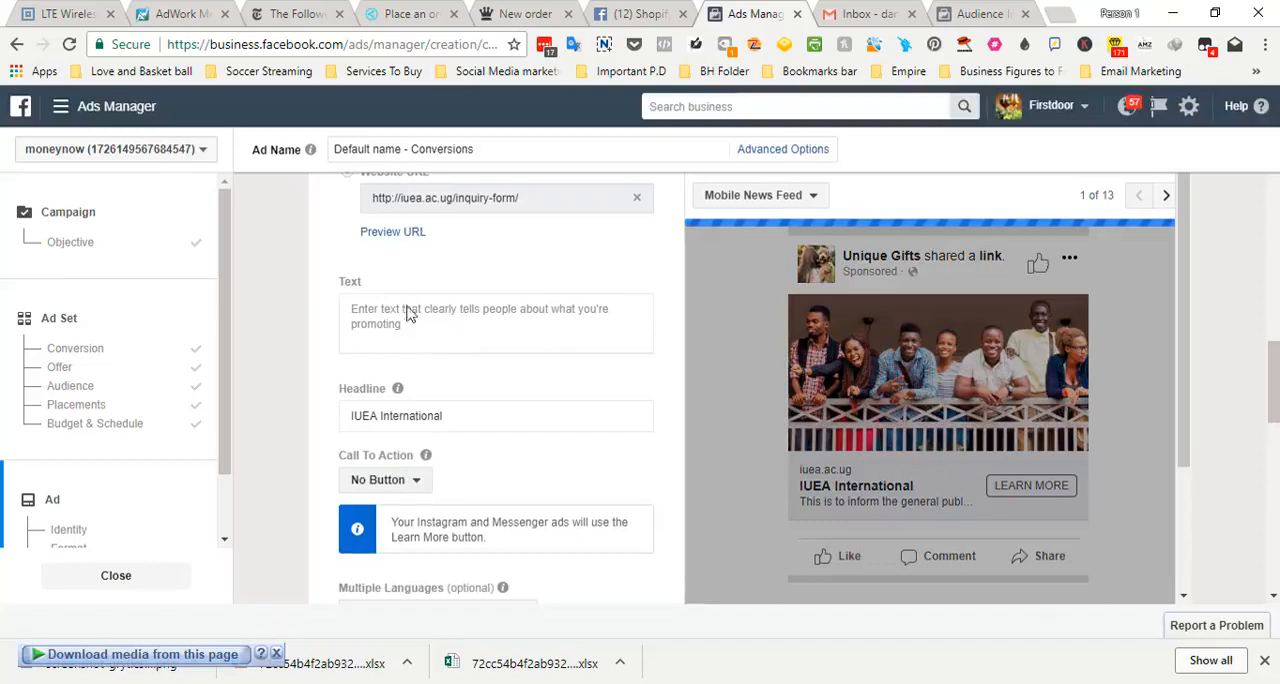
Set the ad's call to action to Shop Now
left_click(424, 488)
left_click_drag(465, 297, 467, 413)
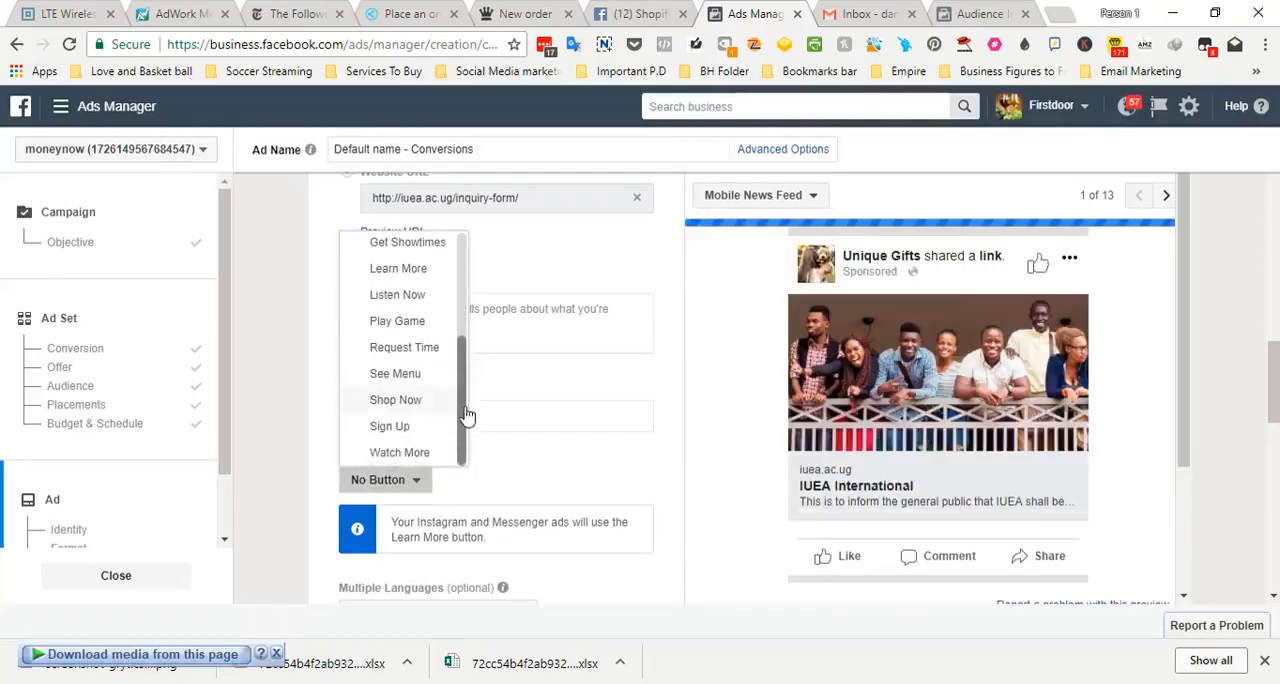
left_click(437, 402)
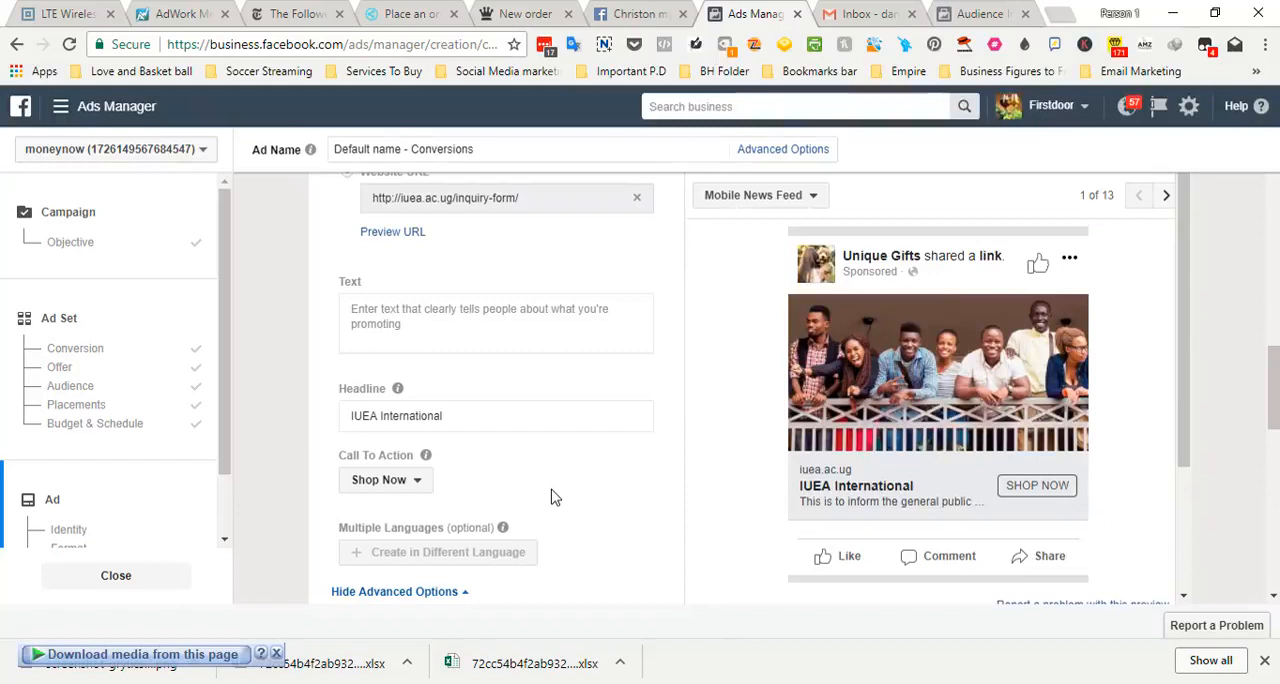
Look over the ad's conversion tracking and confirmation sections, glance at the FB Ads Video 1 presentation in PowerPoint, and return to the ad's text field in Chrome
left_click_drag(1275, 420, 1274, 542)
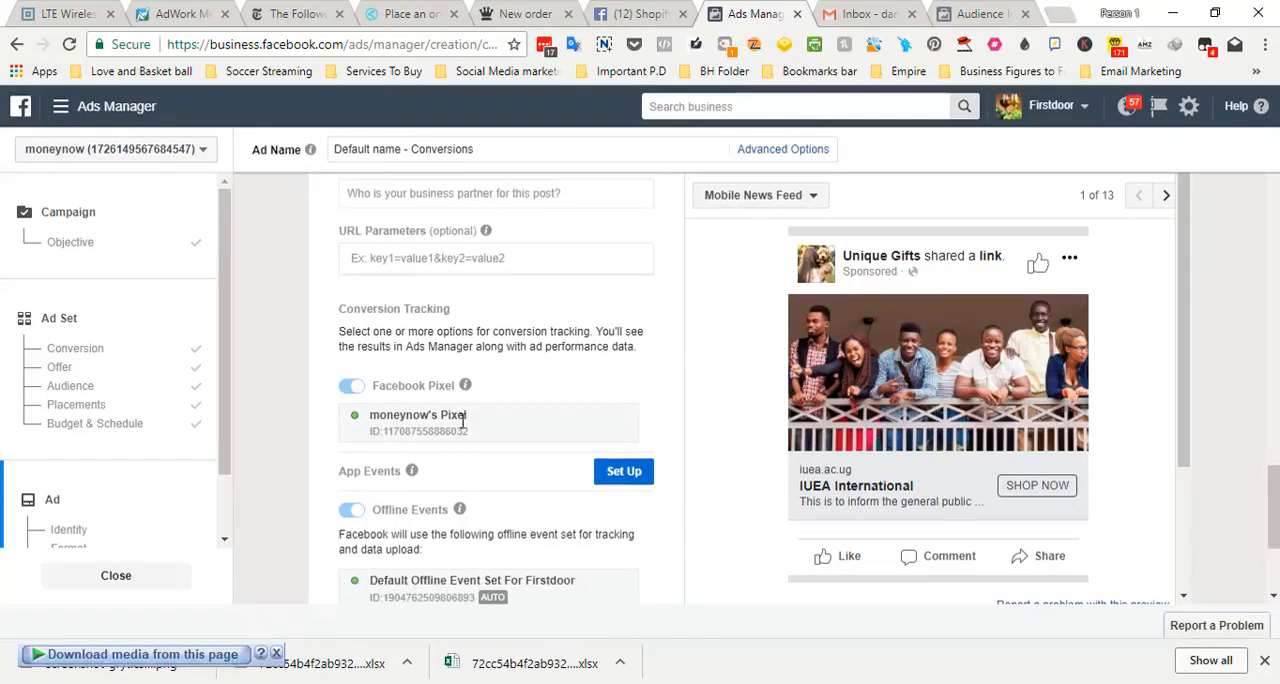
left_click_drag(1275, 500, 1275, 537)
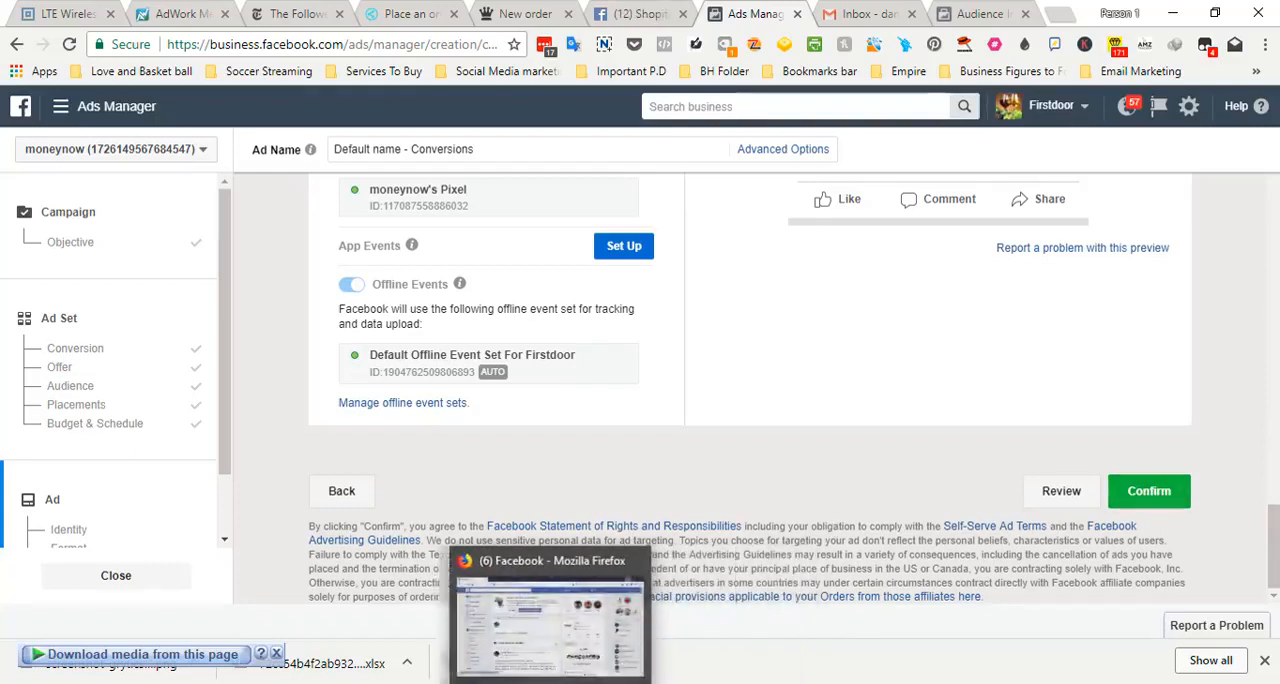
left_click(290, 683)
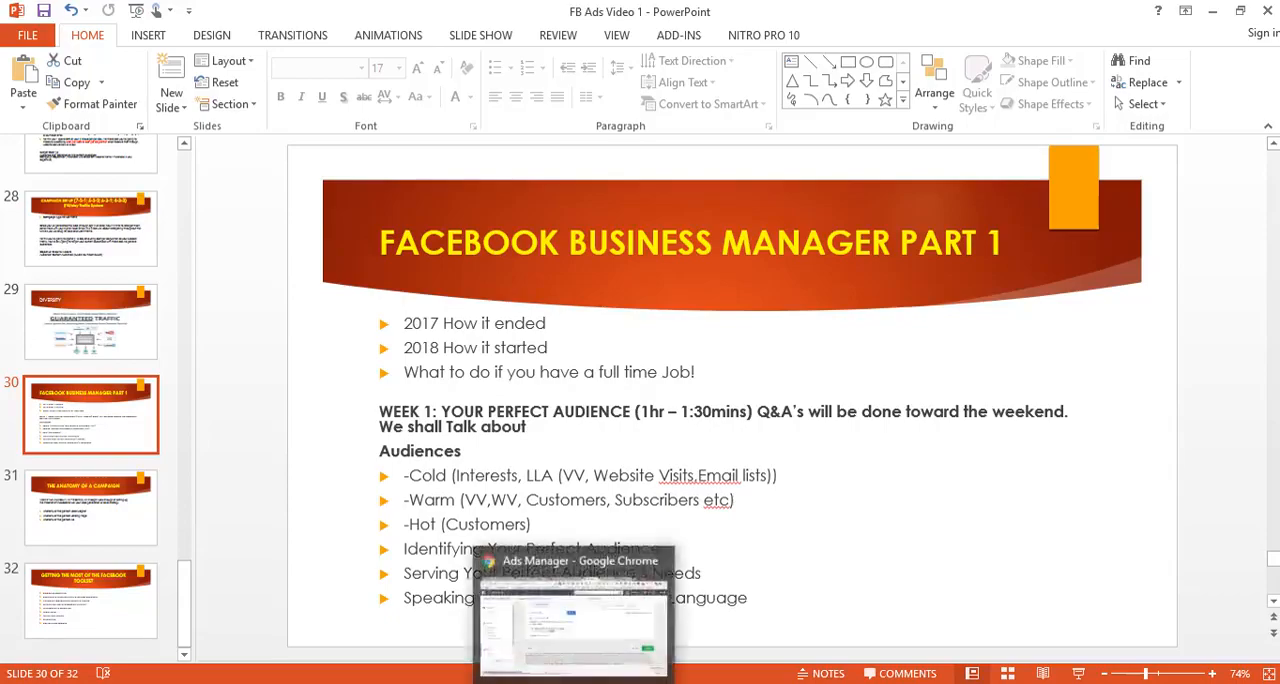
left_click(576, 678)
left_click_drag(1275, 553, 1268, 394)
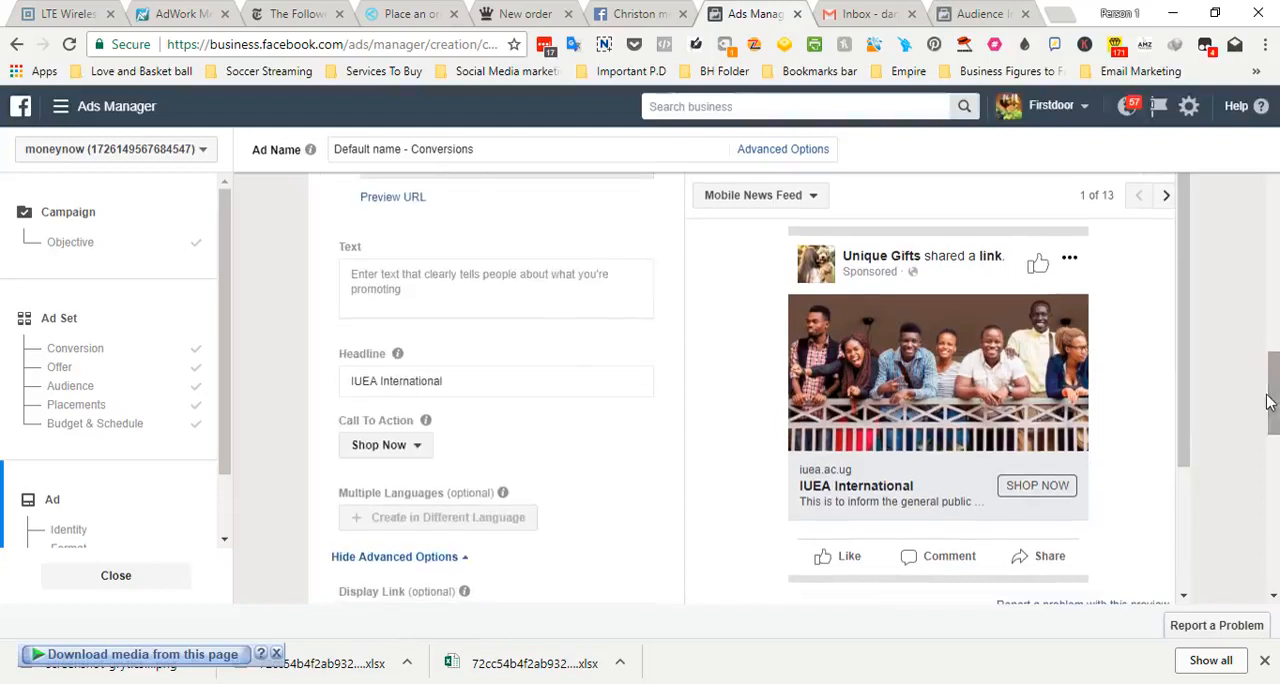
left_click(492, 296)
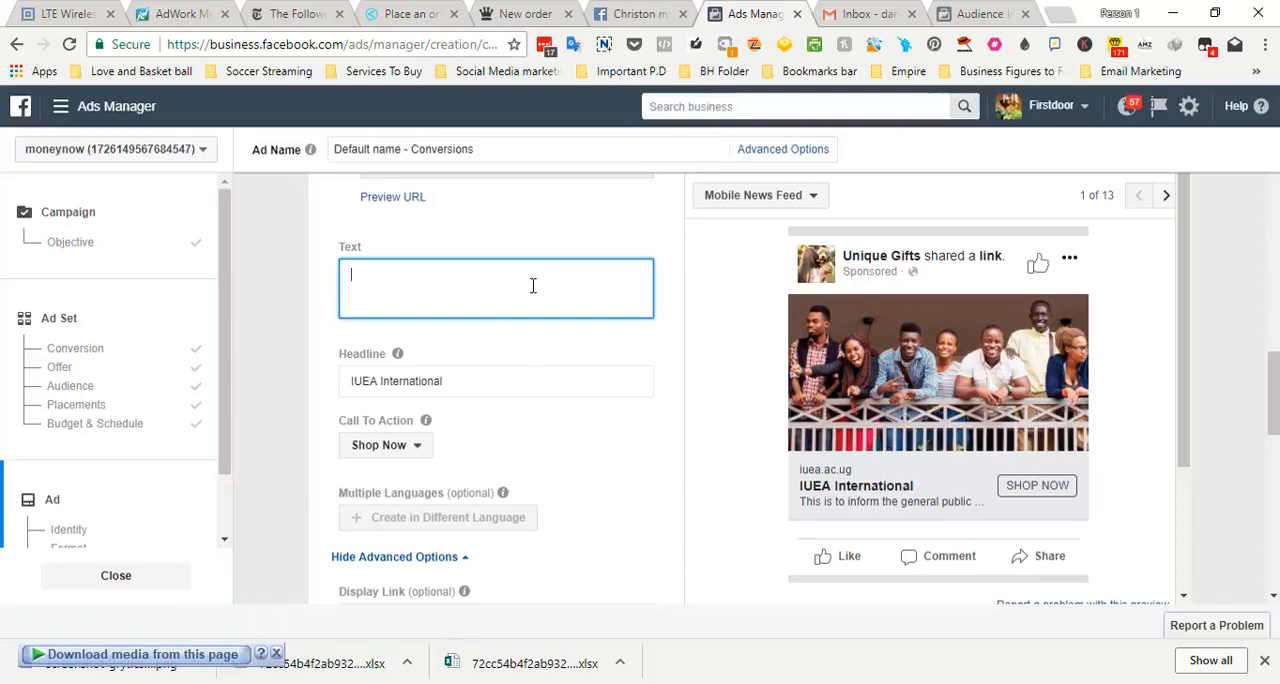
mouse_move(298, 683)
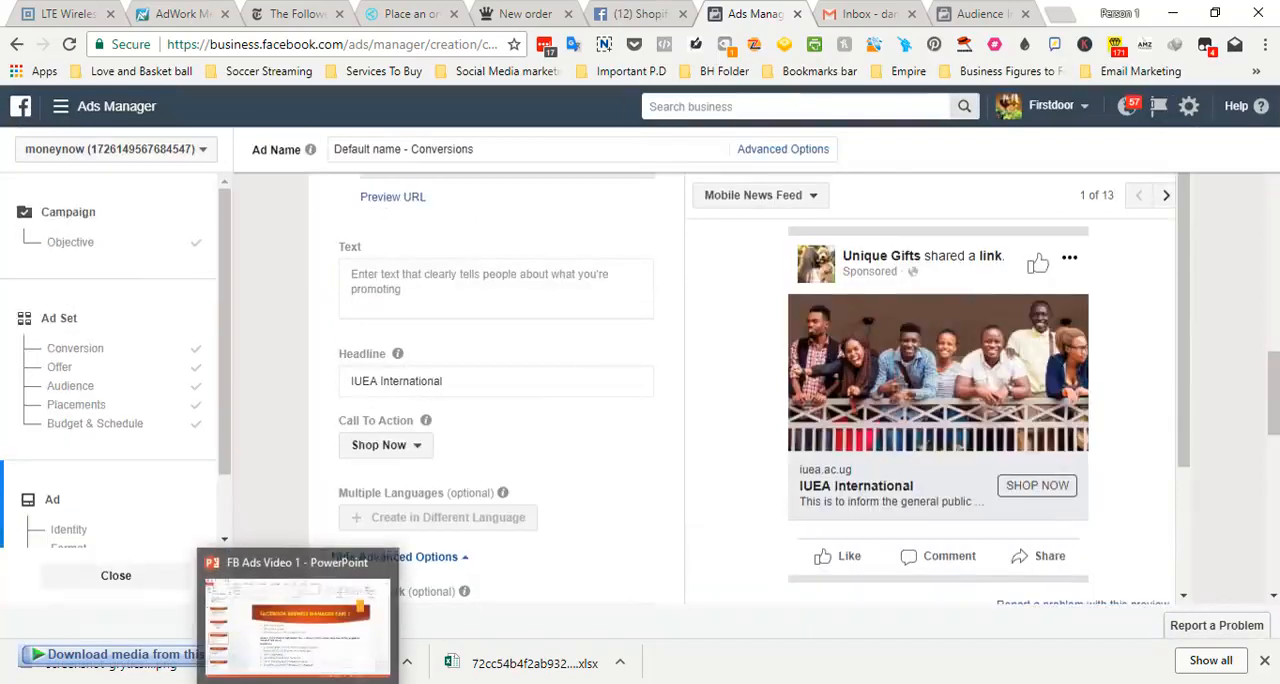
scroll(731, 390, "down", 1)
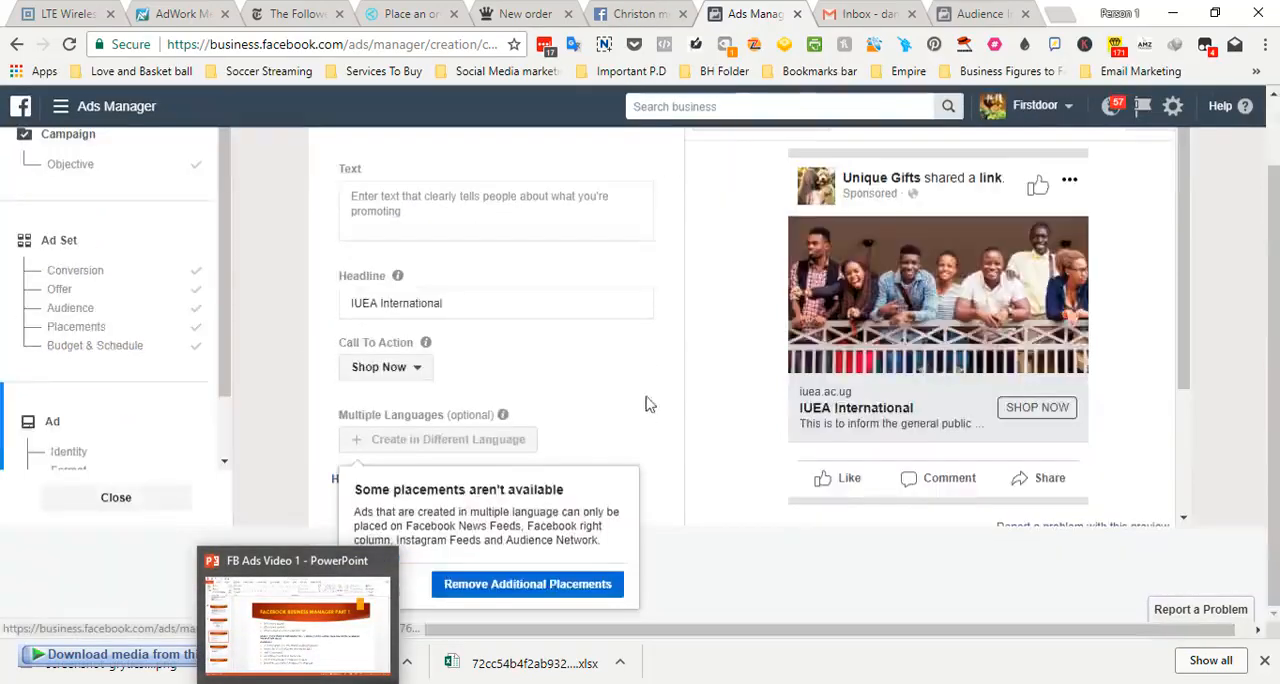
scroll(731, 390, "up", 1)
Return to the ad set's settings and change the audience age range to 18–65+
left_click(90, 348)
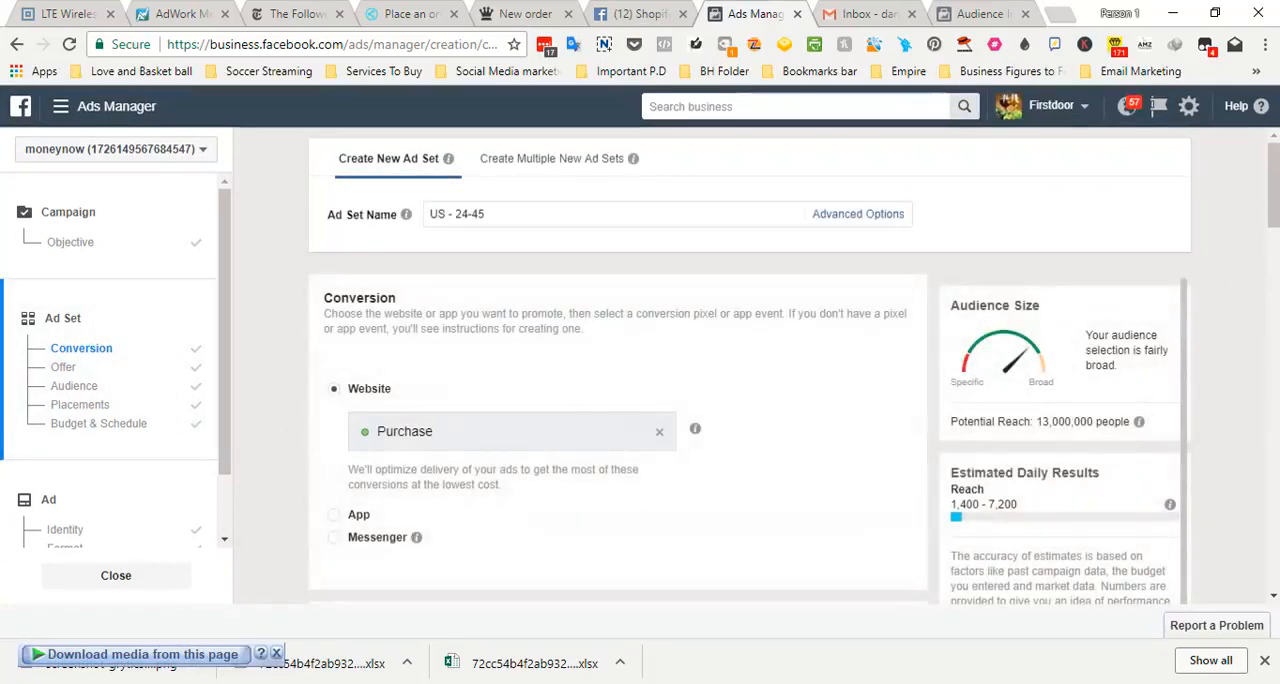
left_click_drag(1273, 191, 1262, 362)
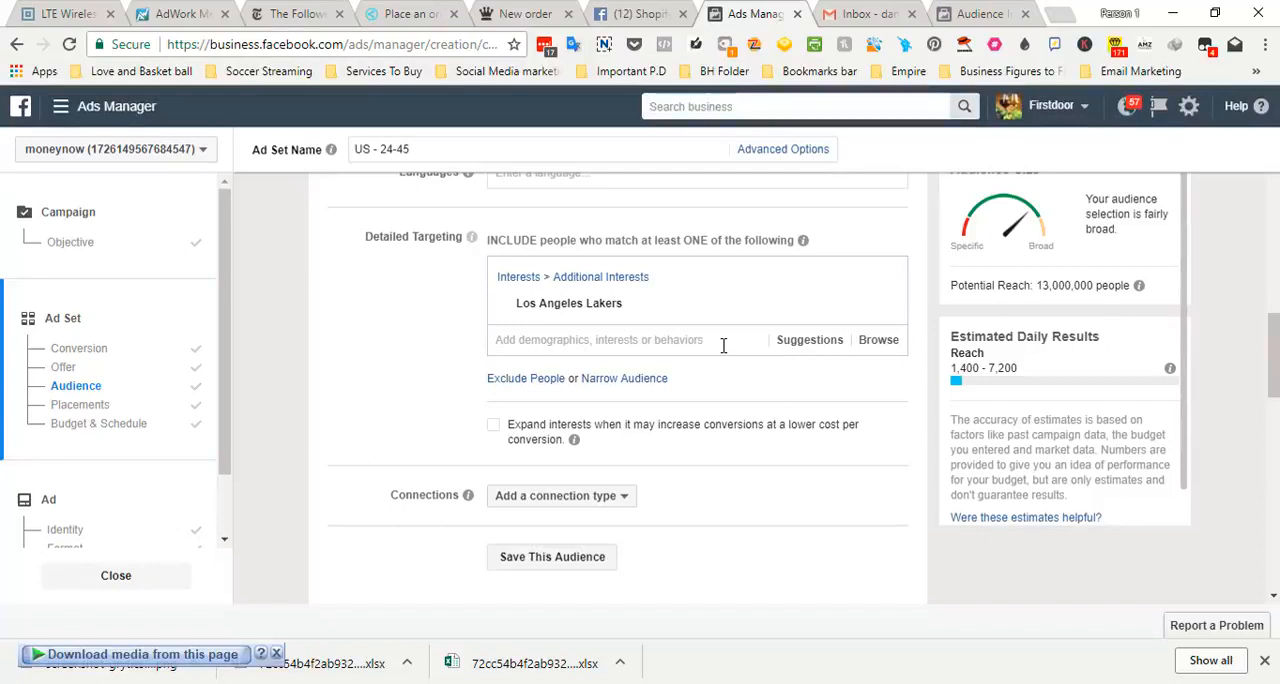
left_click(474, 152)
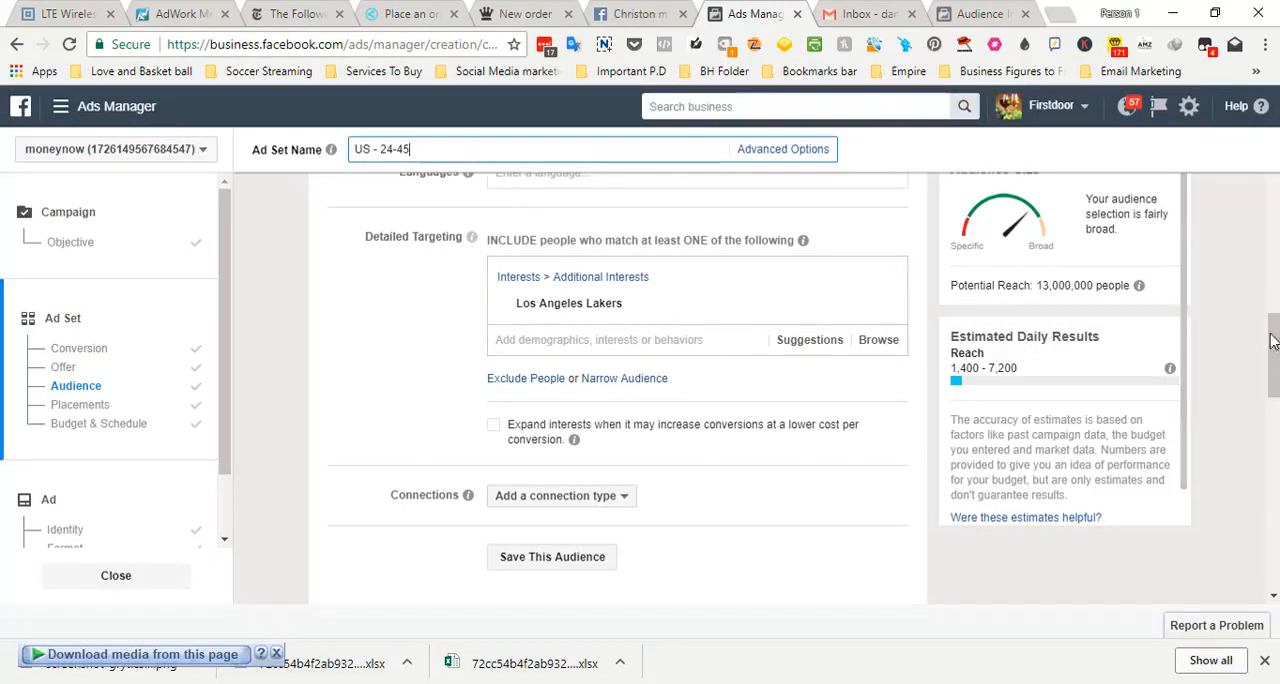
scroll(543, 441, "up", 4)
left_click(514, 437)
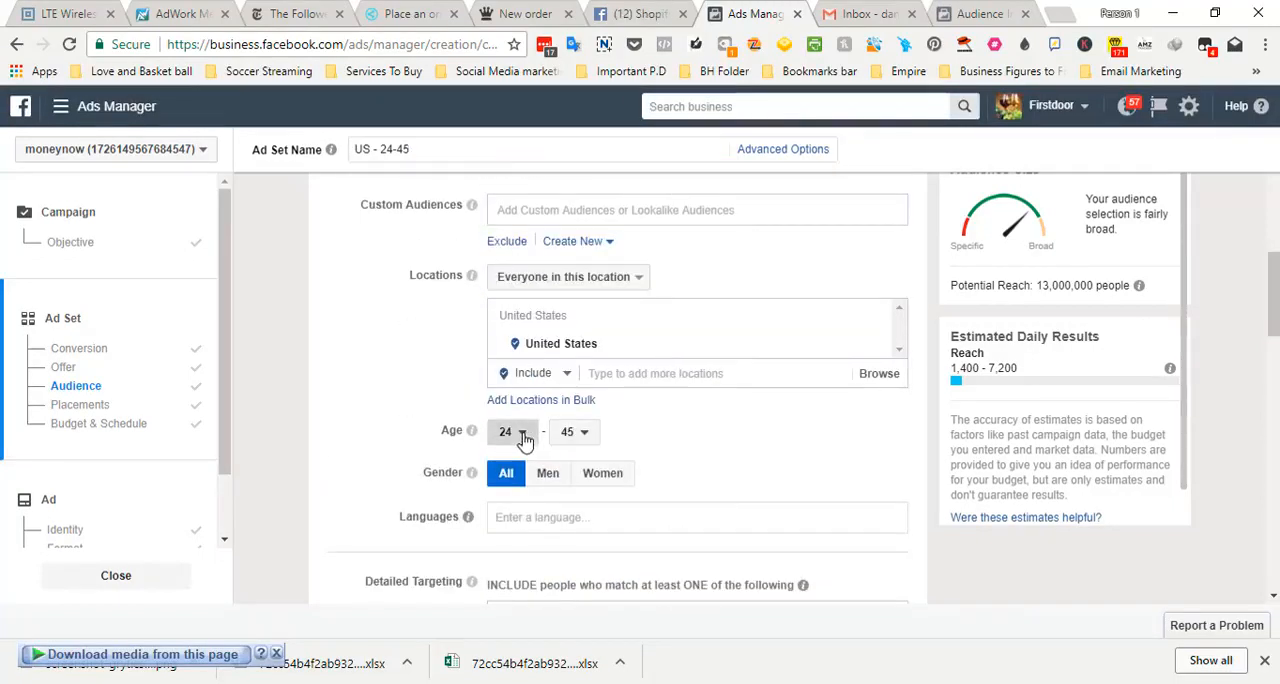
left_click_drag(548, 215, 546, 141)
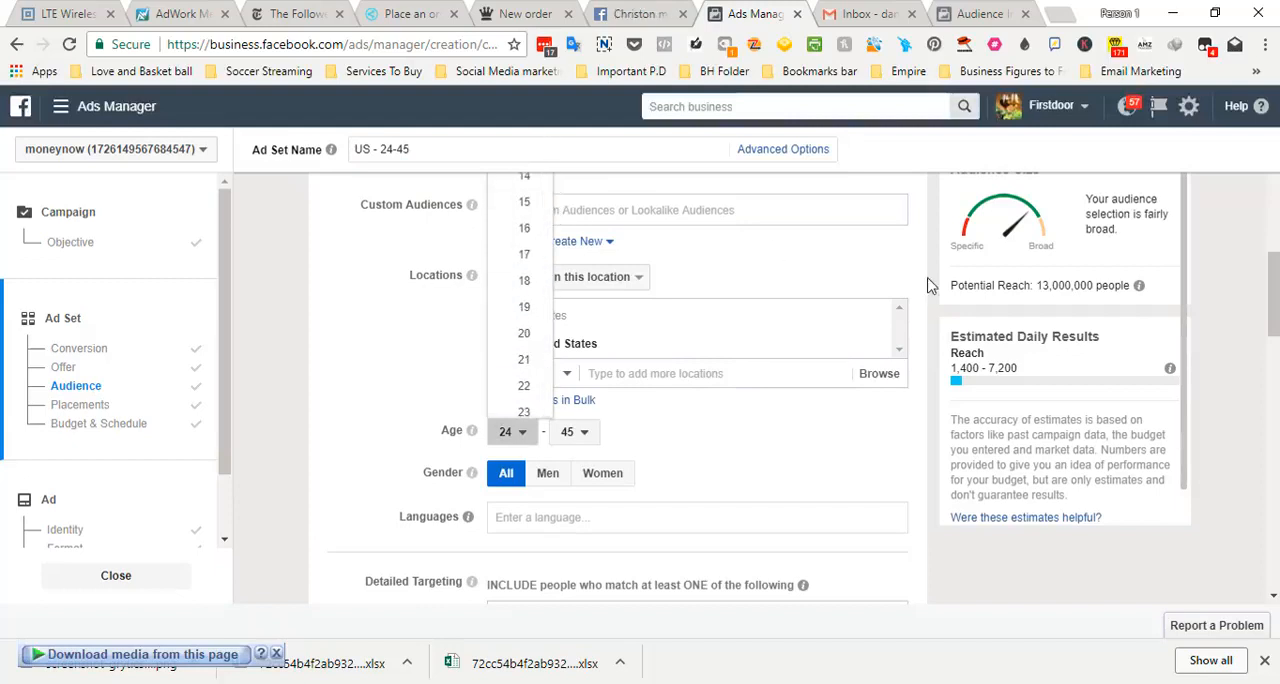
left_click(521, 289)
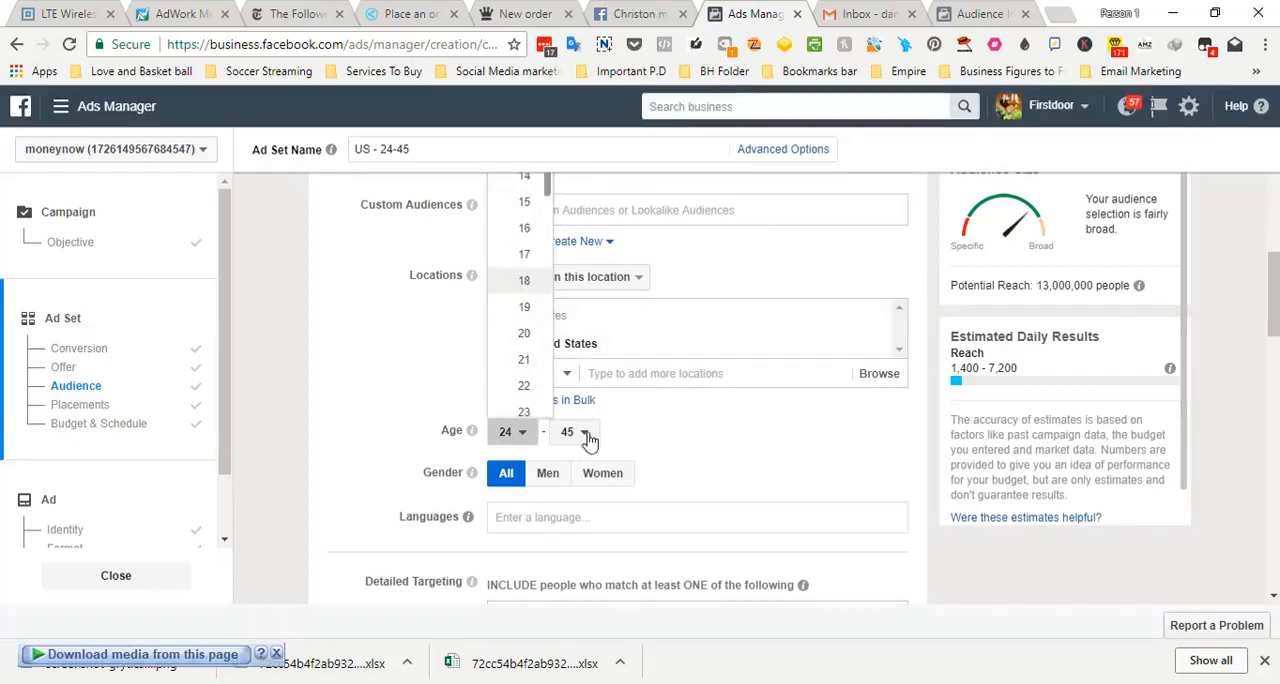
left_click(584, 433)
left_click_drag(619, 332, 614, 418)
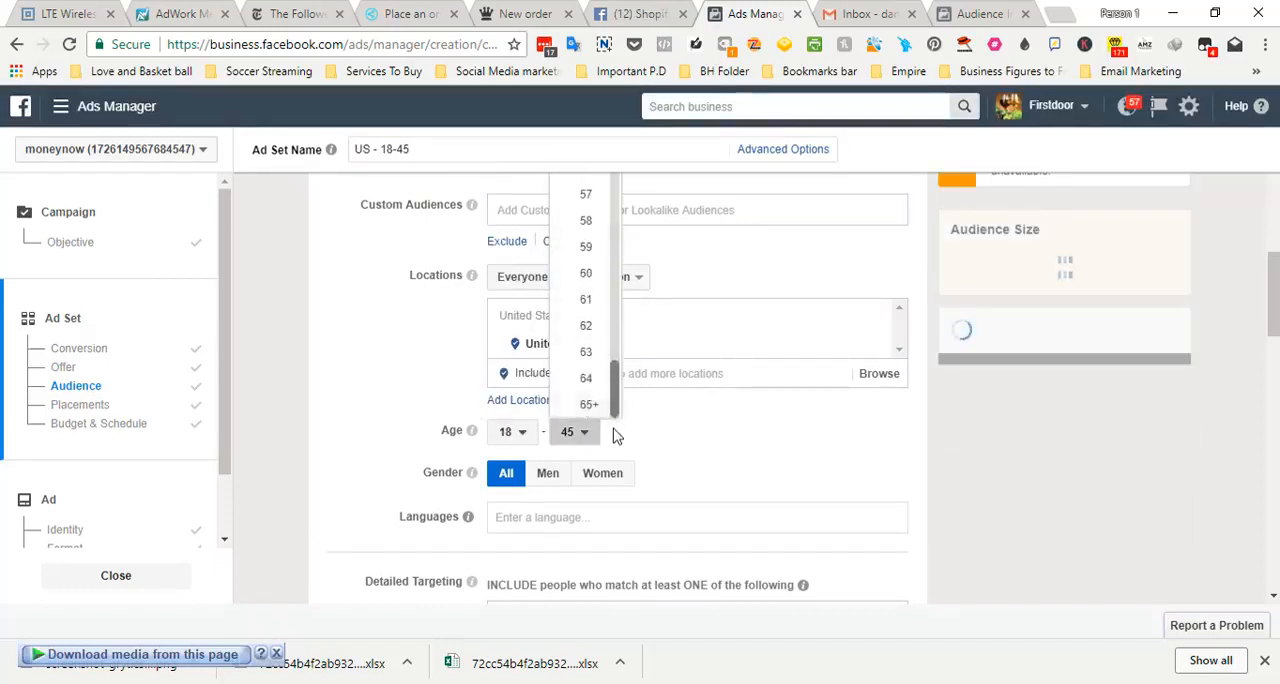
left_click(592, 408)
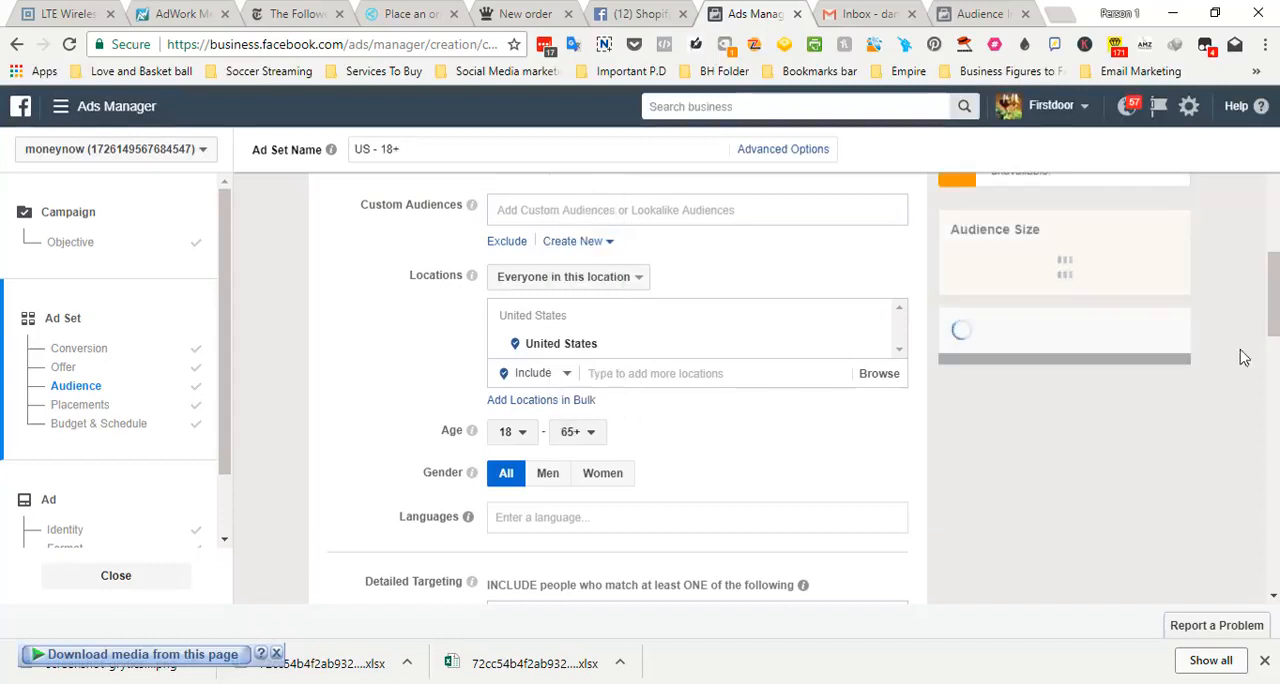
Add the suggested interests Lakers Nation, Laker Nation, Kobe Bryant - Los Angeles Lakers, Kobe Bryant (Black Mamba), Kobe Bryant #24 and kobe bryant fans
left_click_drag(1268, 272, 1268, 302)
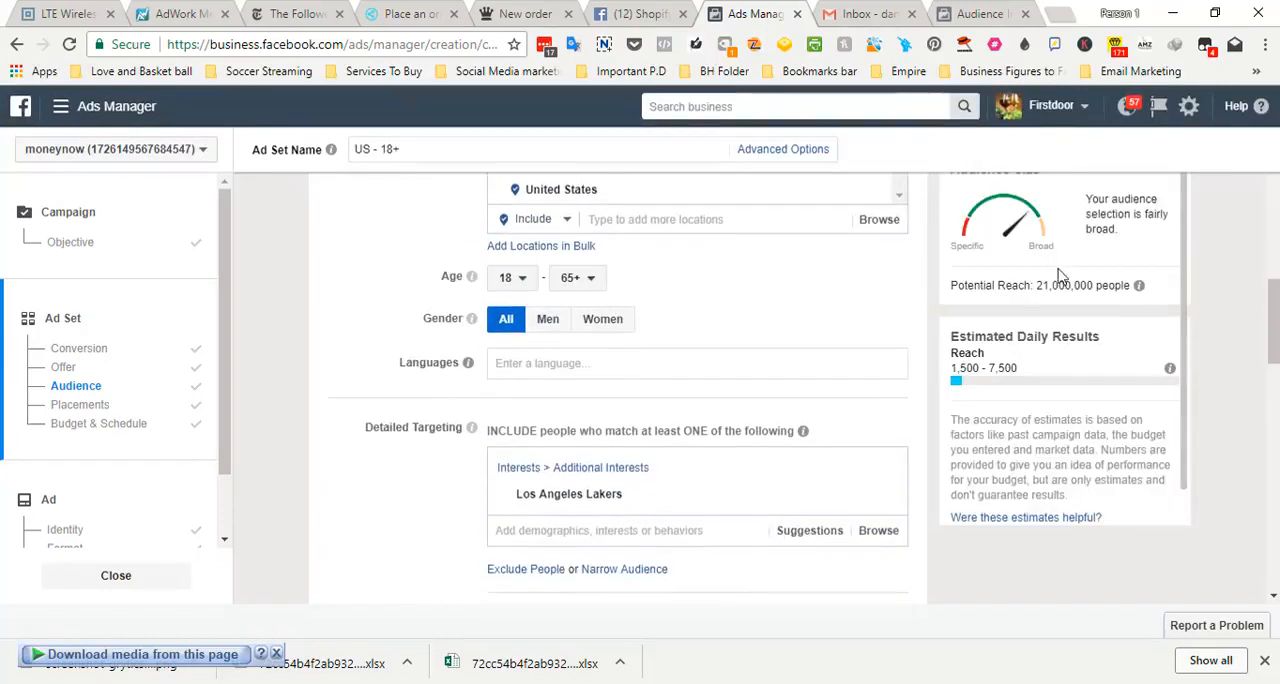
mouse_move(618, 500)
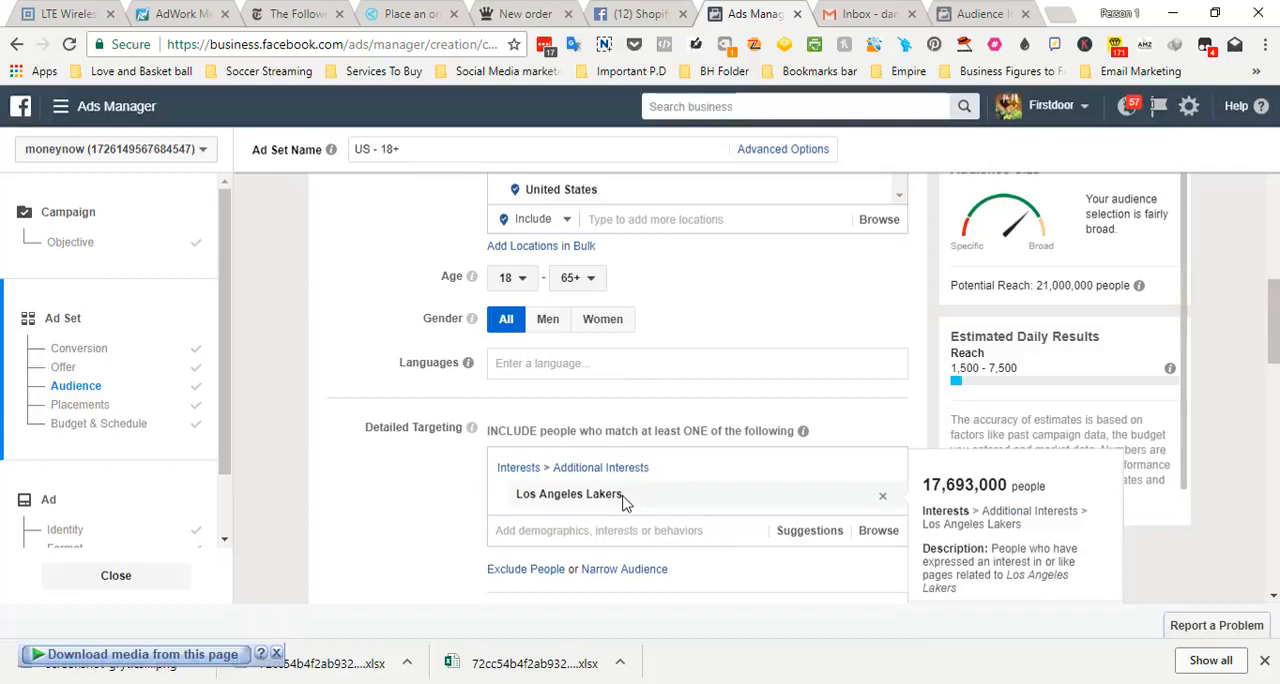
left_click_drag(1273, 342, 1274, 377)
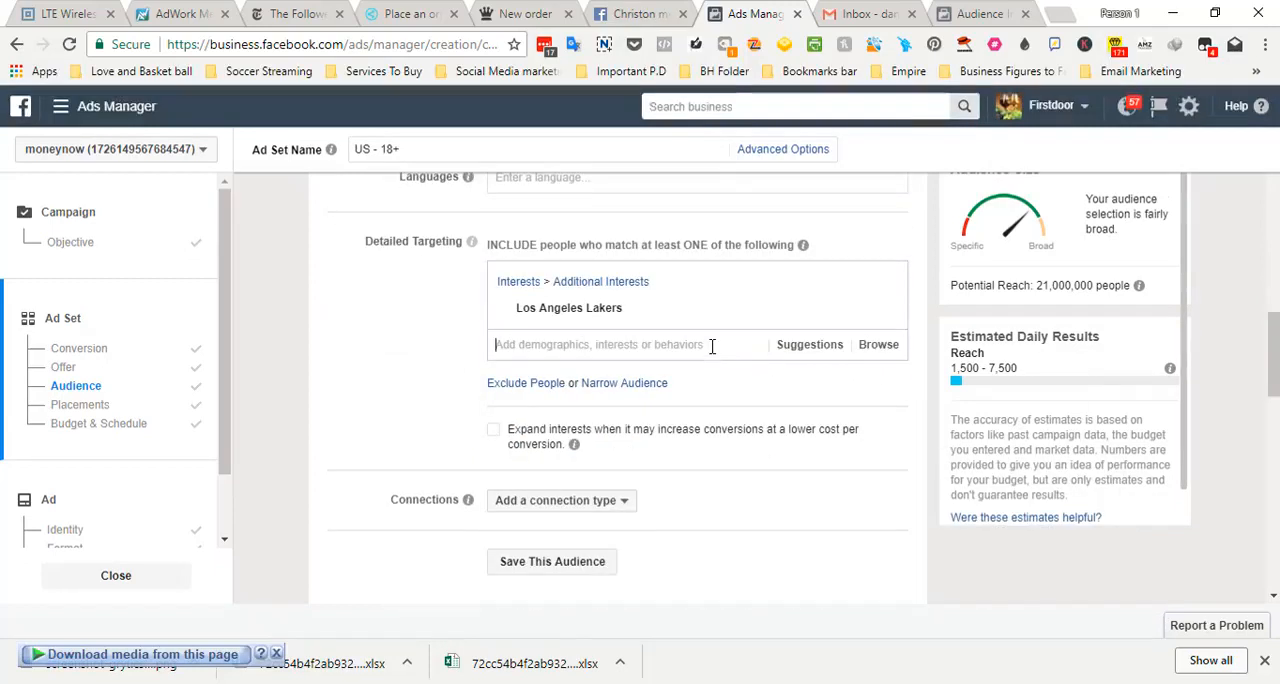
left_click(786, 352)
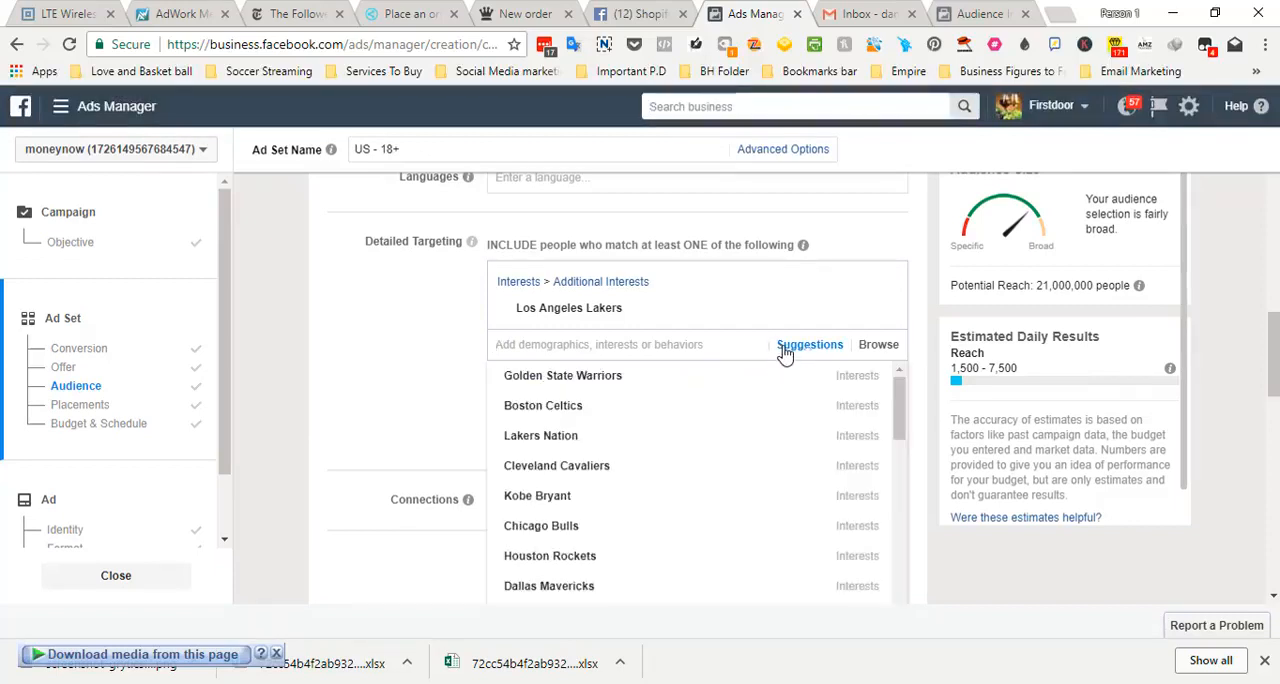
left_click(641, 435)
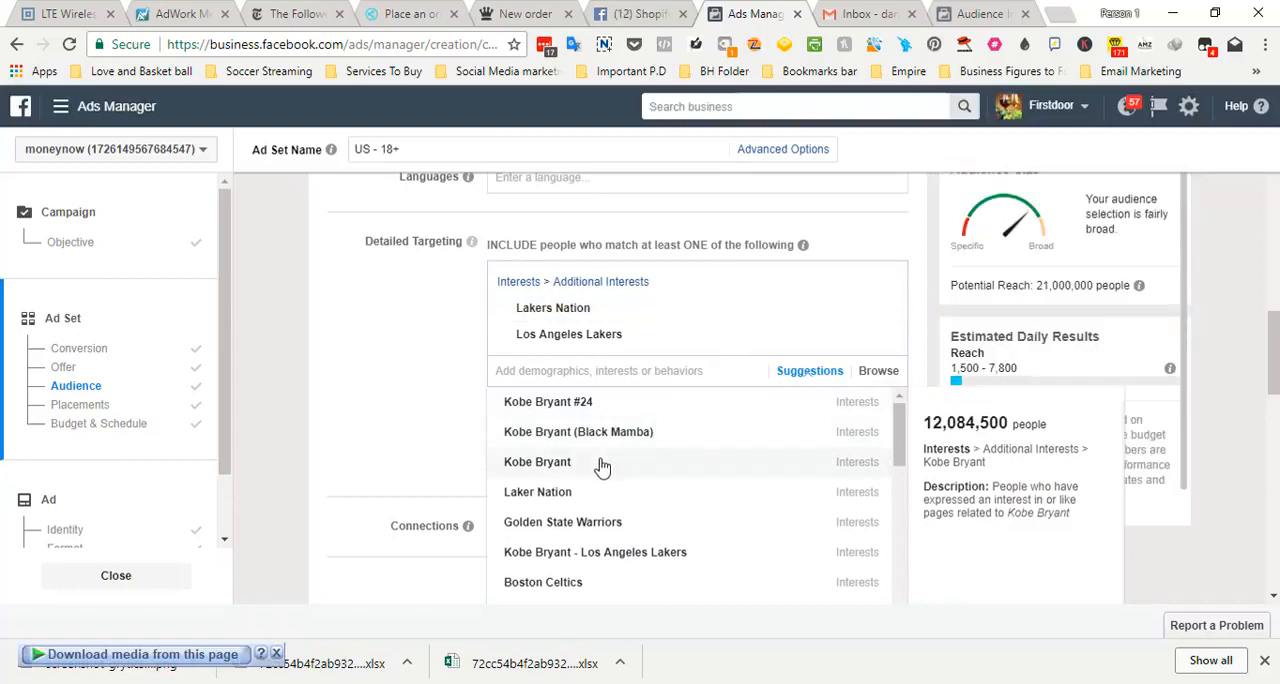
left_click(597, 493)
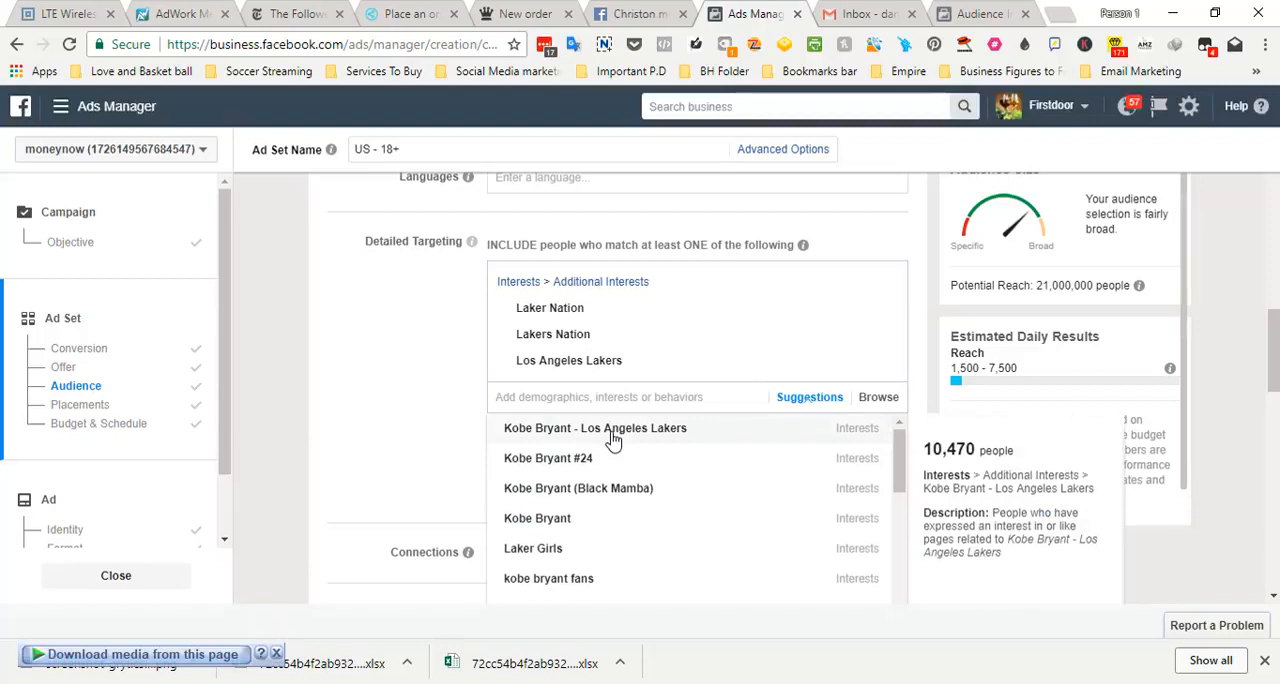
left_click(613, 438)
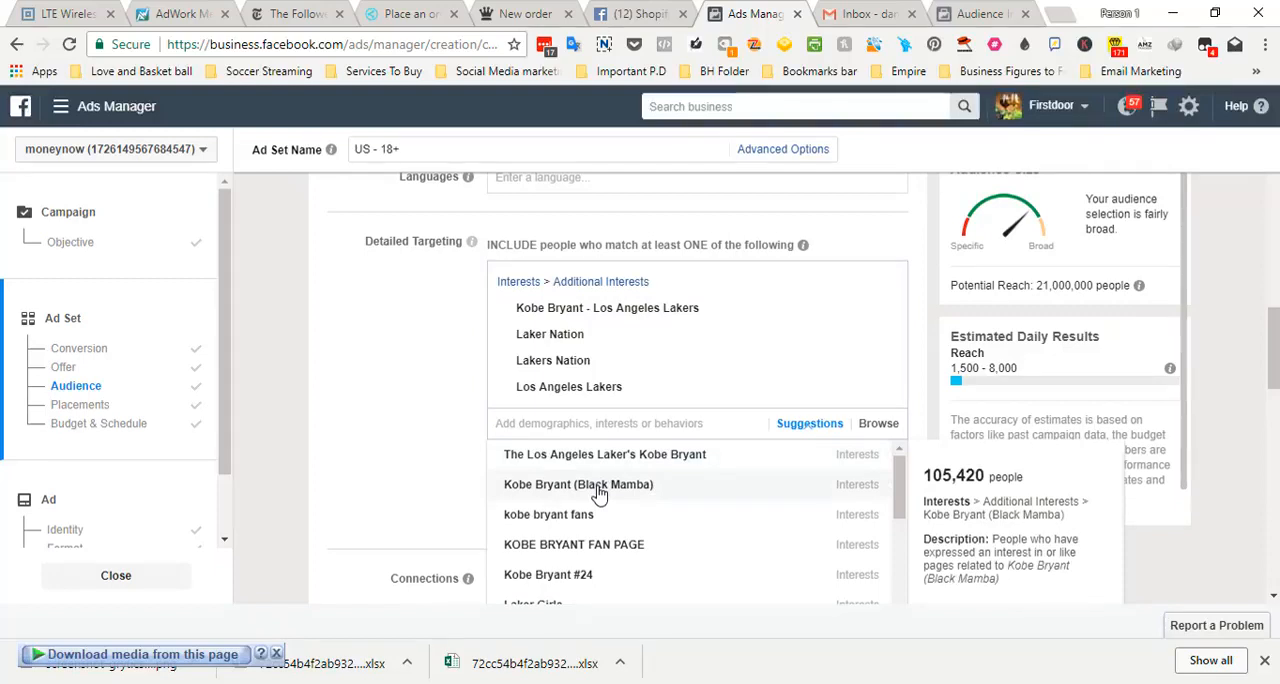
left_click(599, 486)
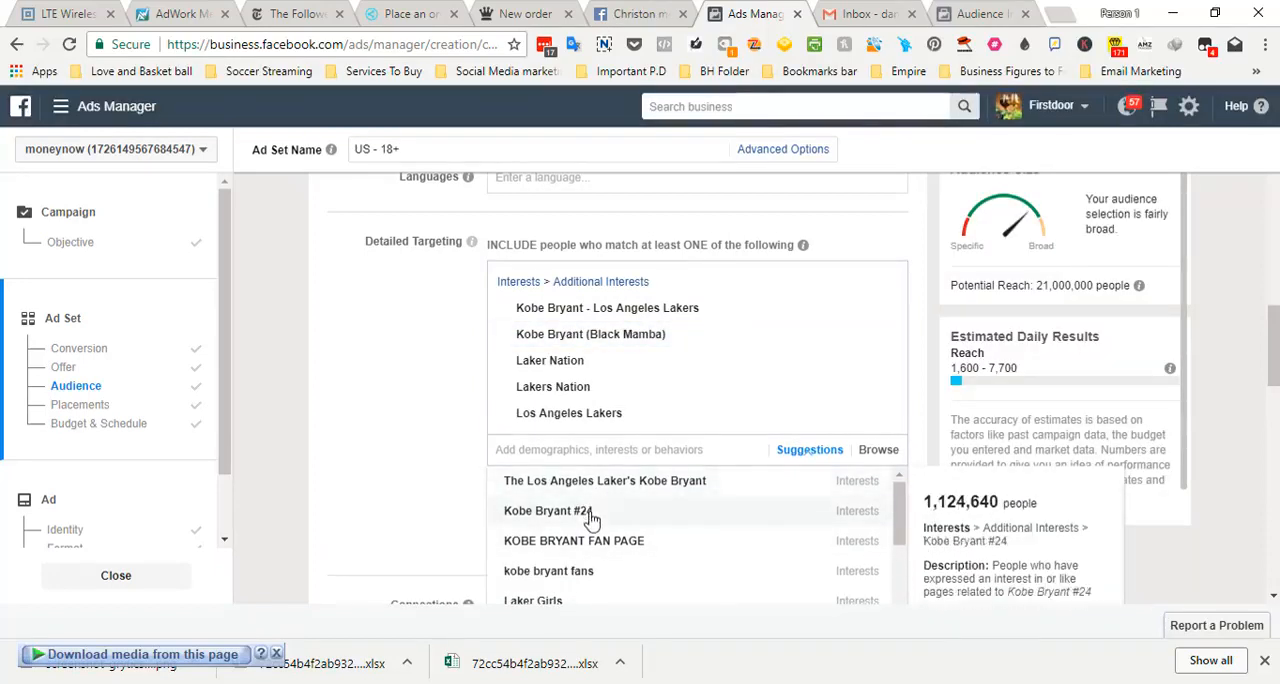
left_click(590, 514)
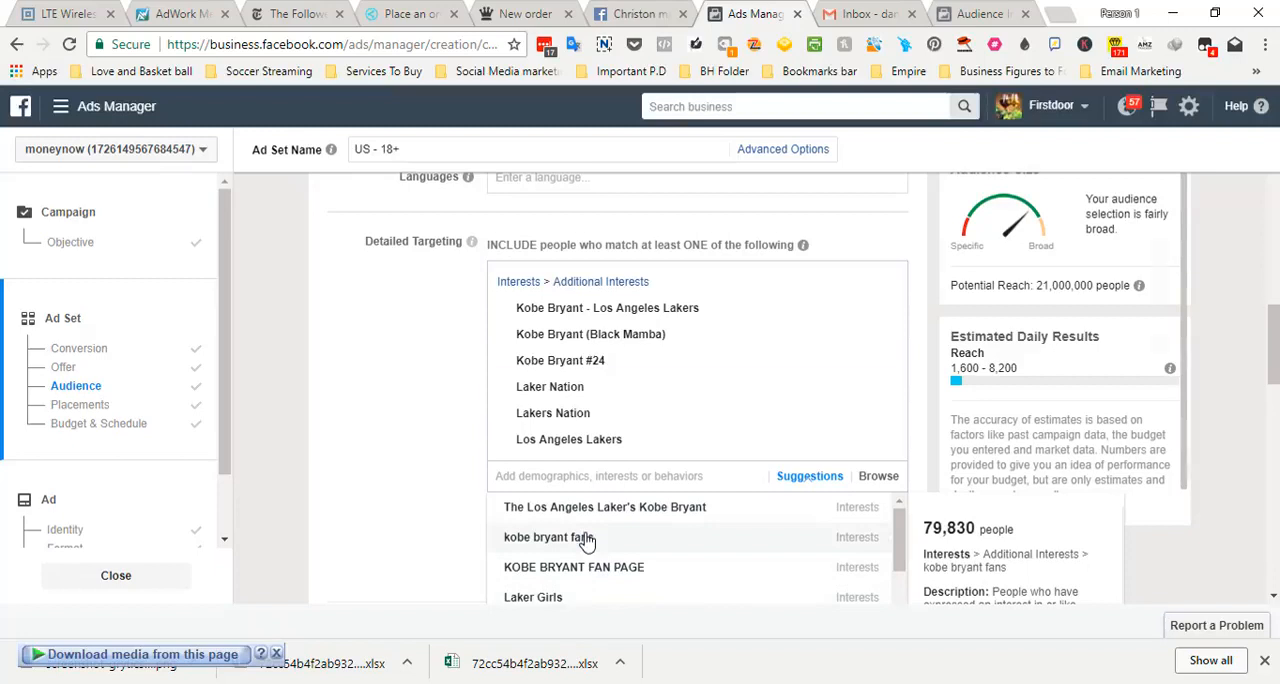
left_click(587, 540)
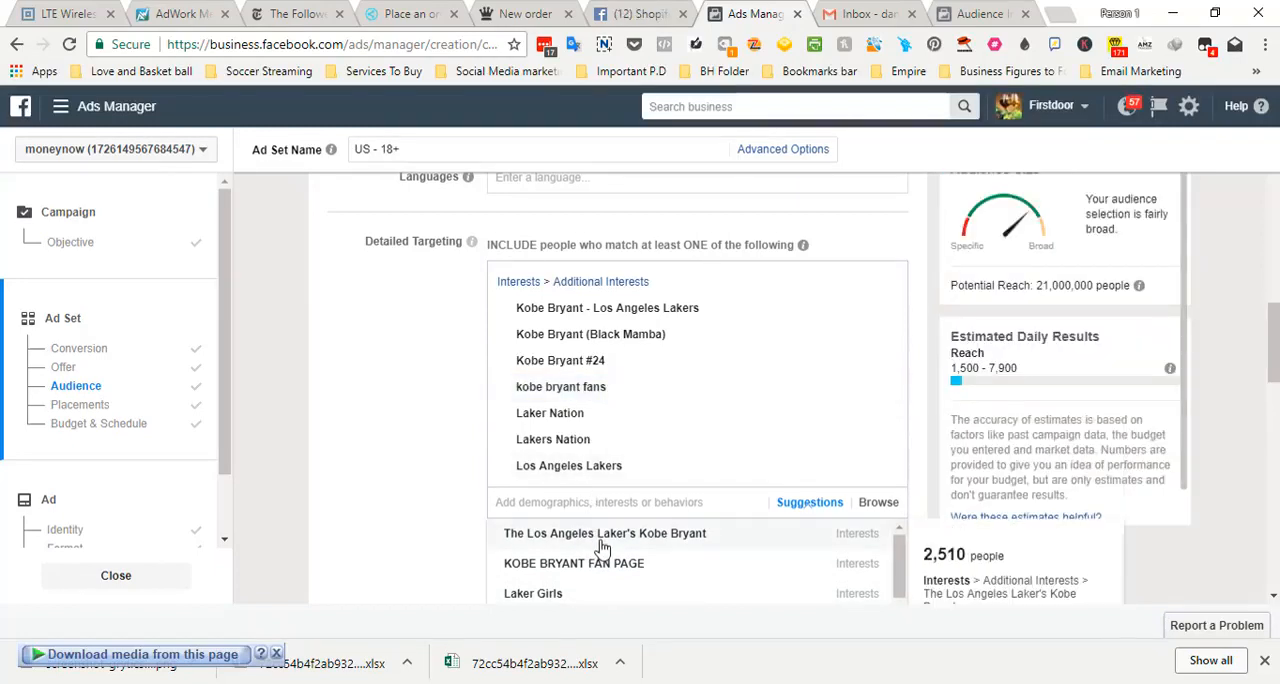
Remove Los Angeles Lakers from the included interests and add it as a narrowing interest that the audience must also match
left_click_drag(1272, 328, 1272, 345)
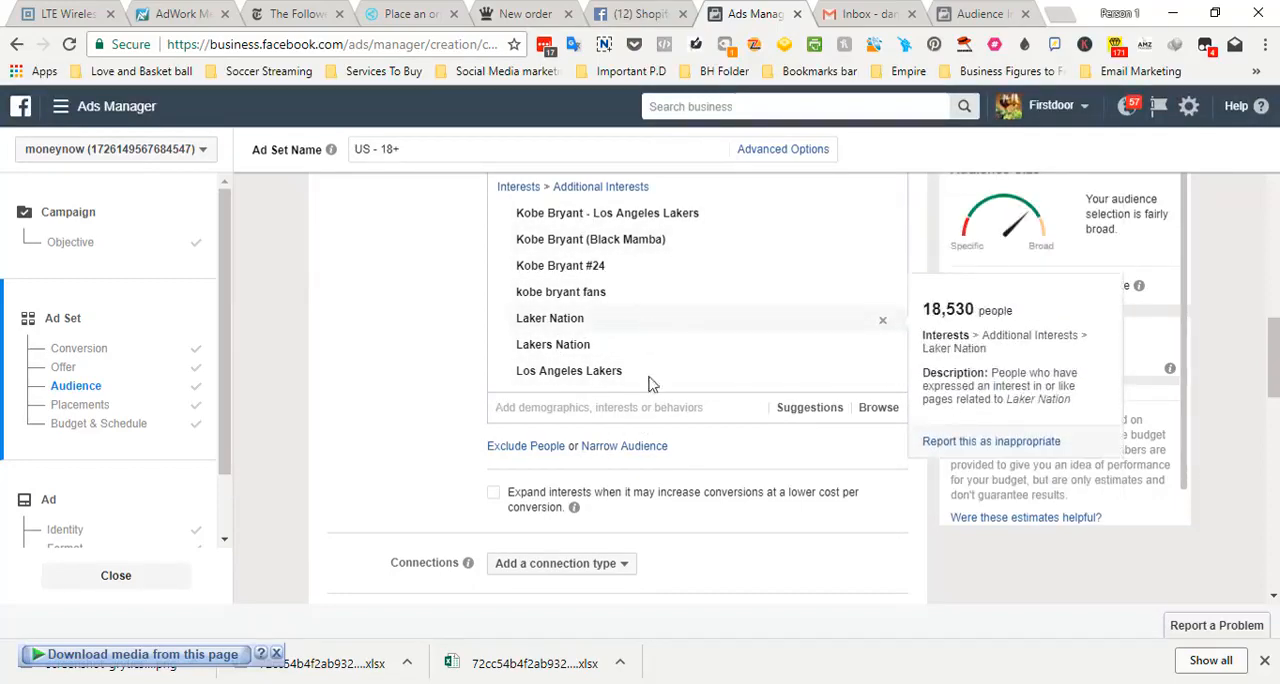
left_click(651, 409)
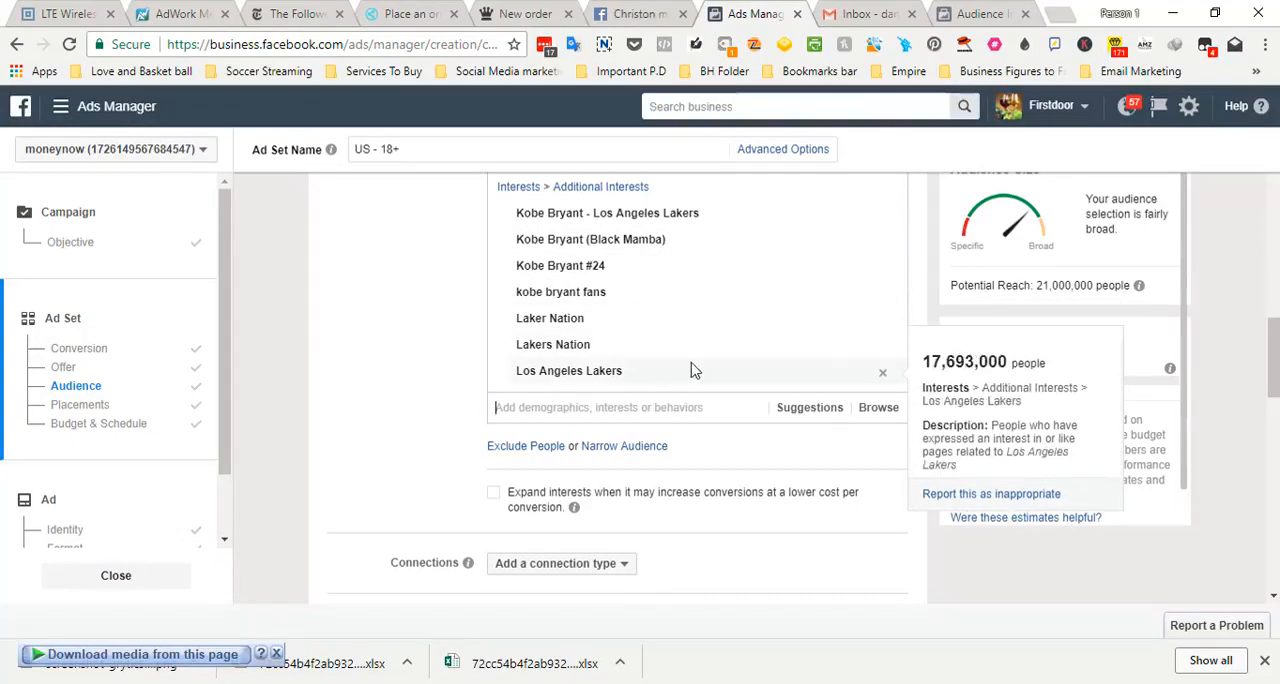
left_click(881, 374)
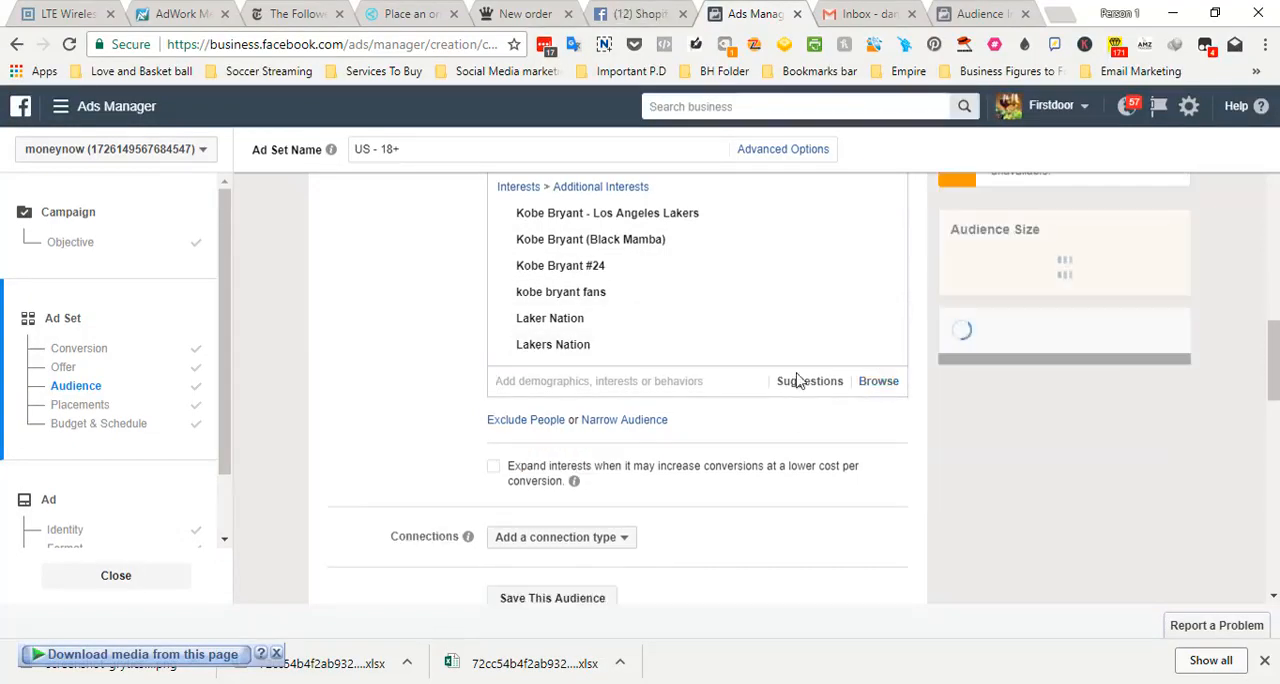
left_click(655, 420)
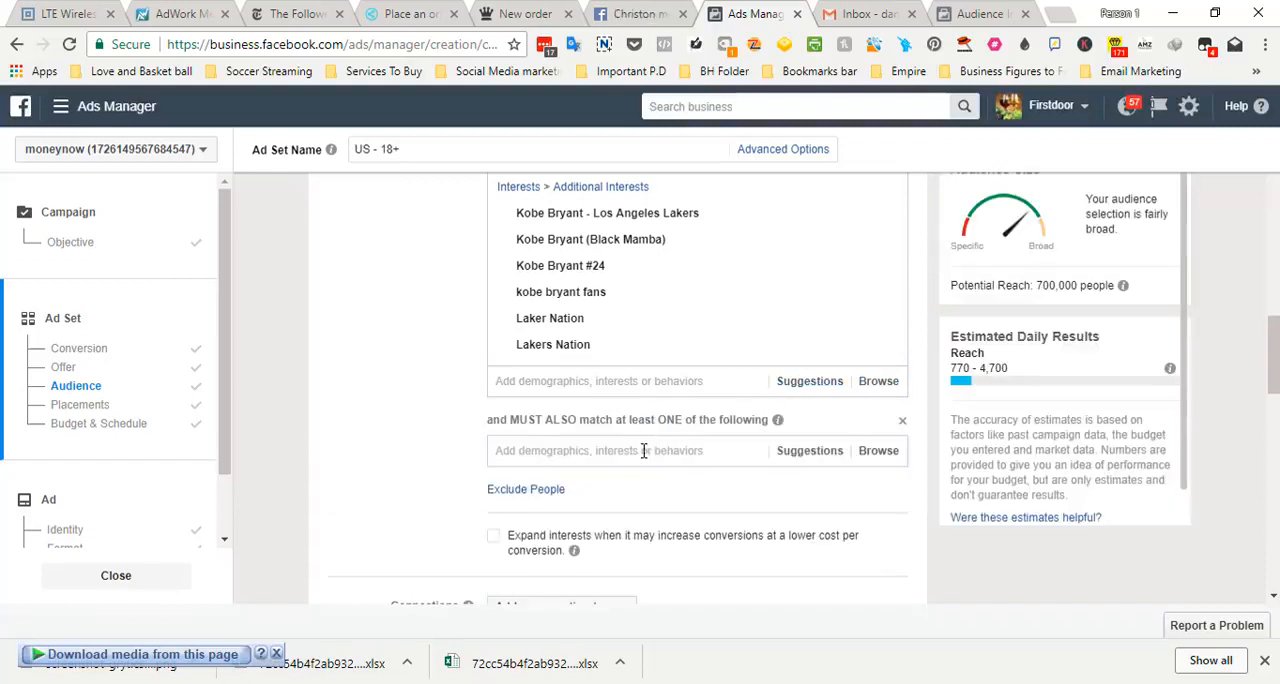
left_click(644, 450)
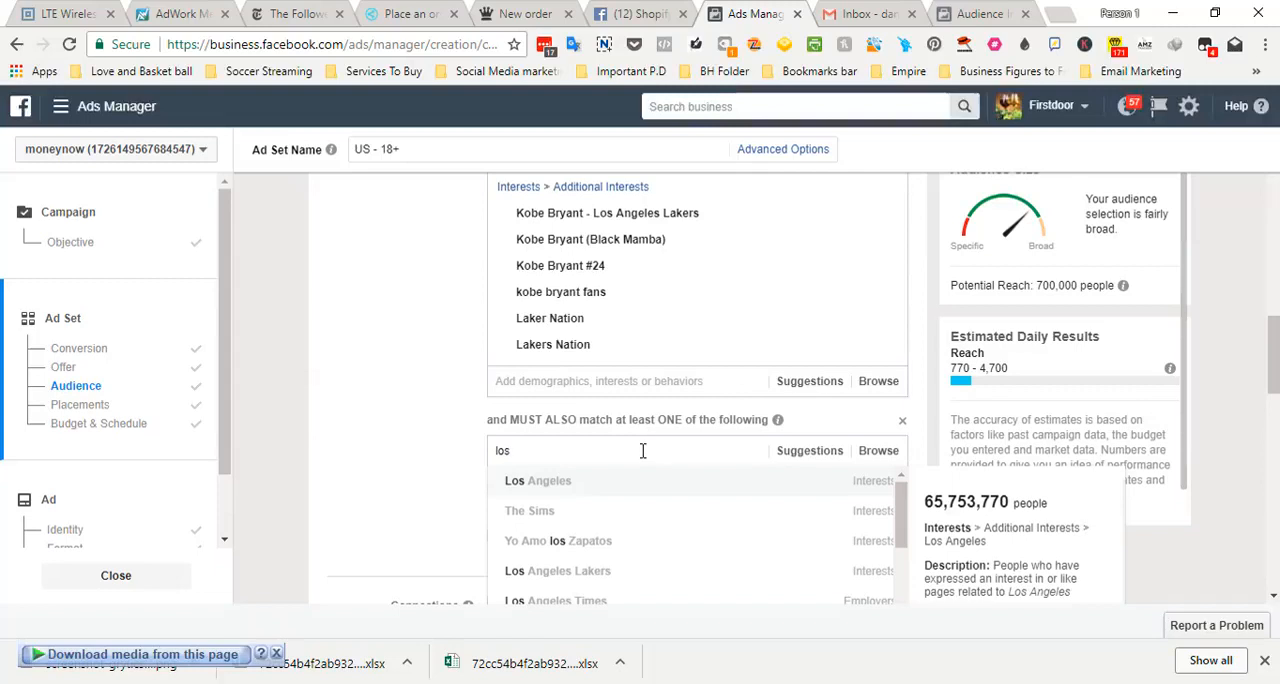
left_click(609, 570)
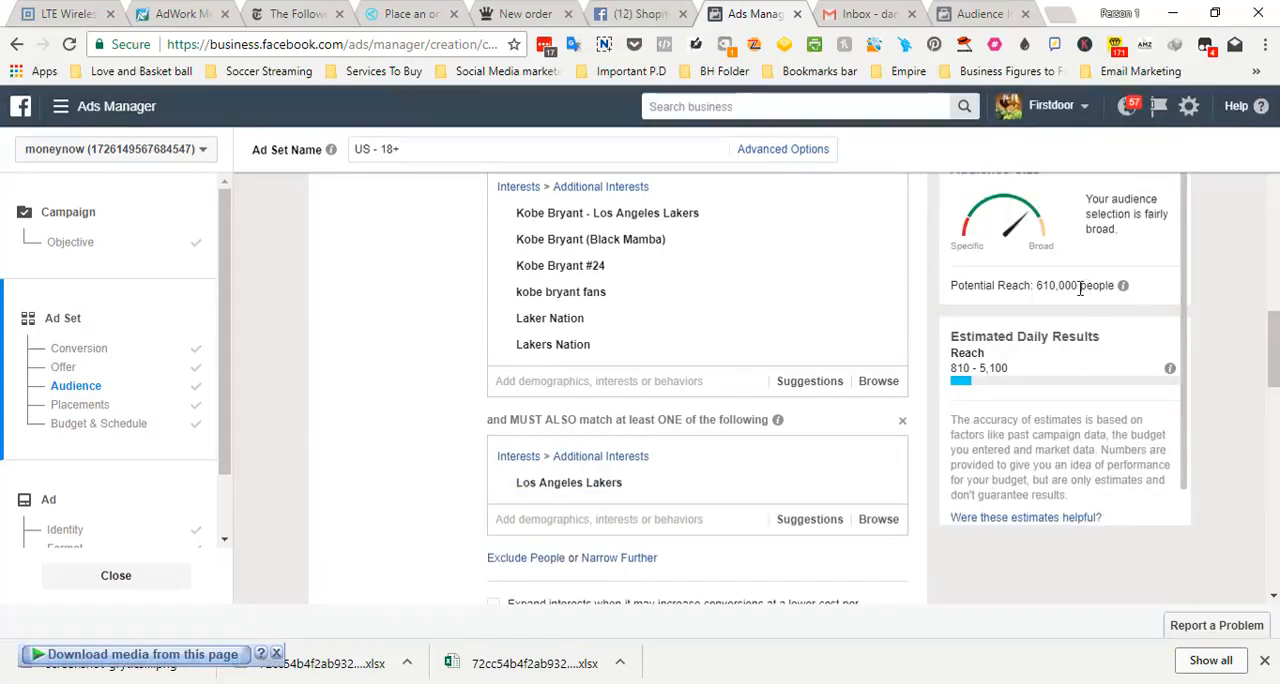
left_click_drag(1078, 288, 1038, 289)
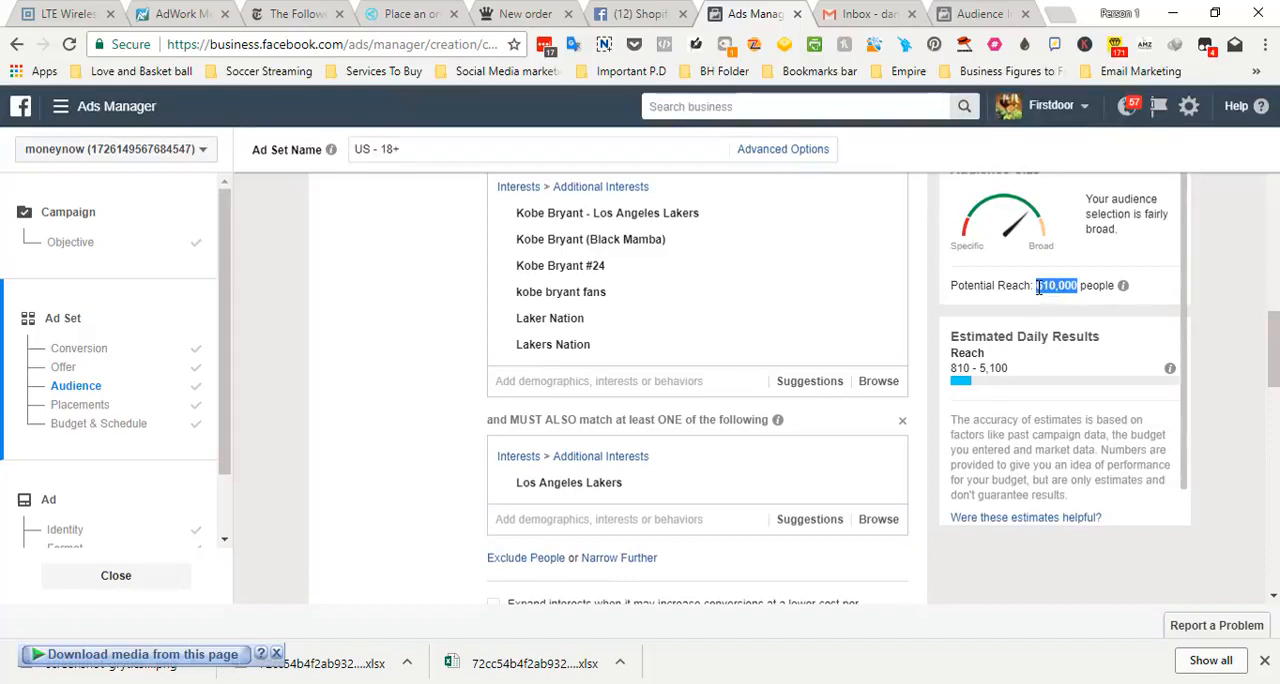
left_click(1108, 400)
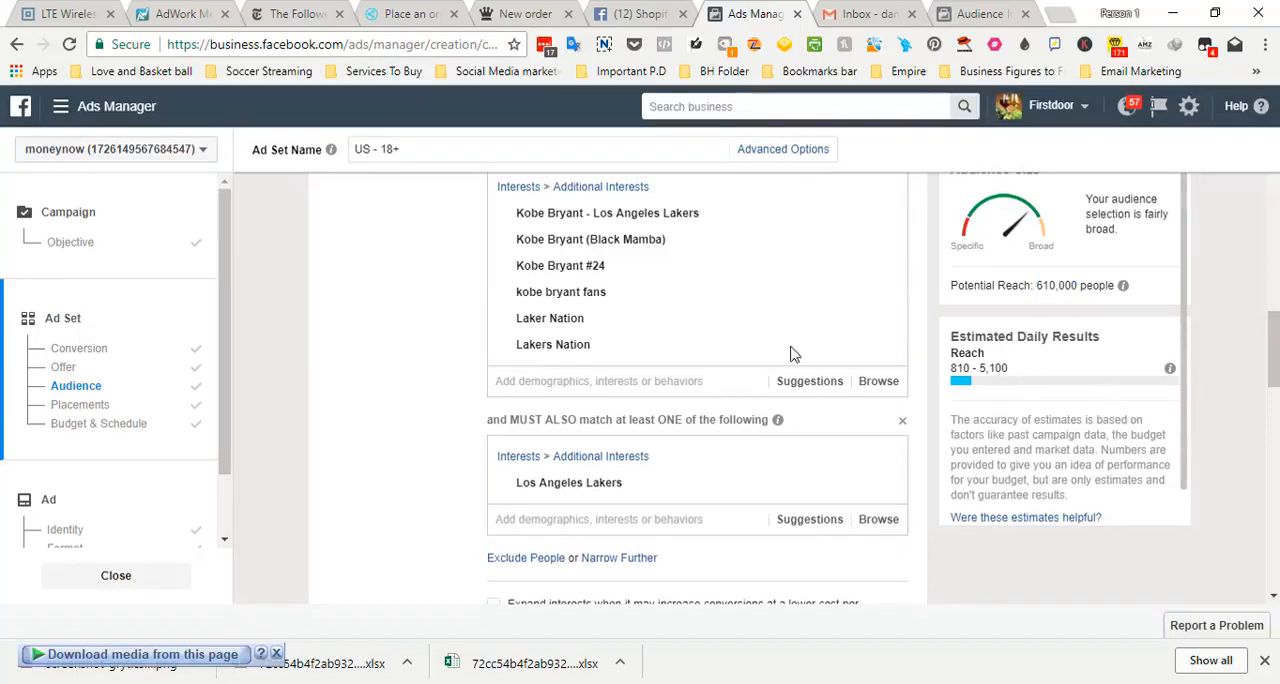
Remove Lakers Nation from the included interests and add it as a second narrowing interest that the audience must also match
mouse_move(553, 215)
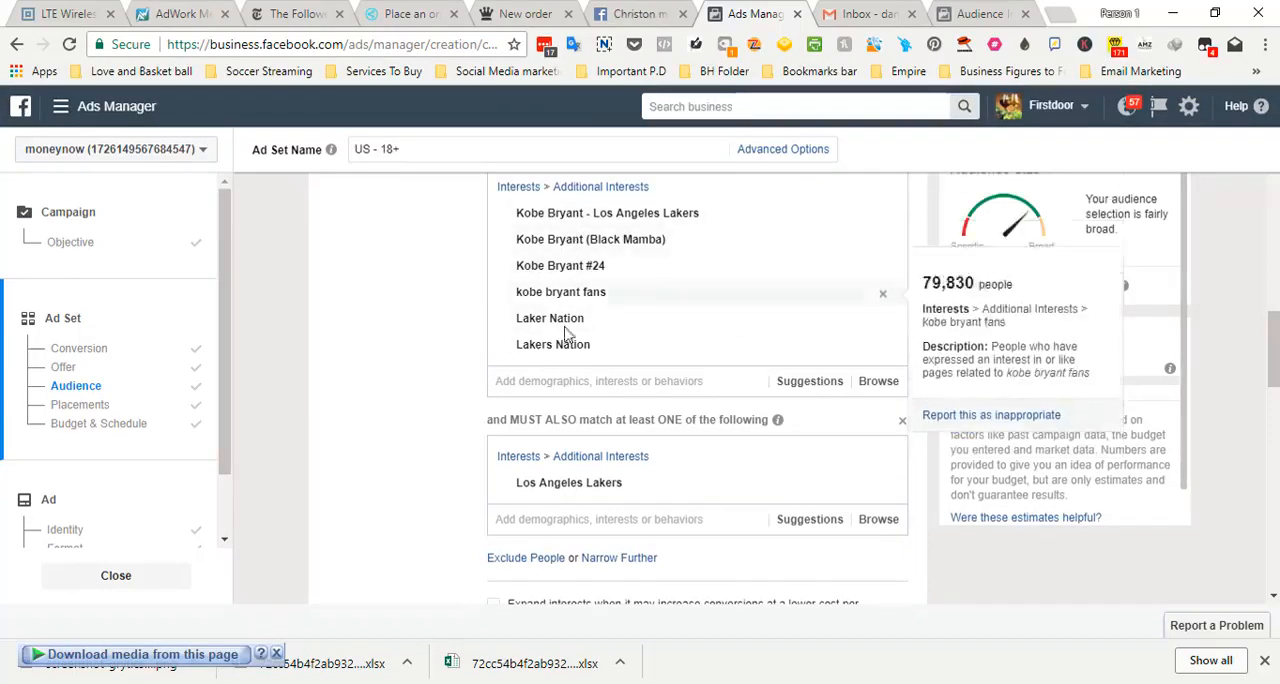
mouse_move(577, 487)
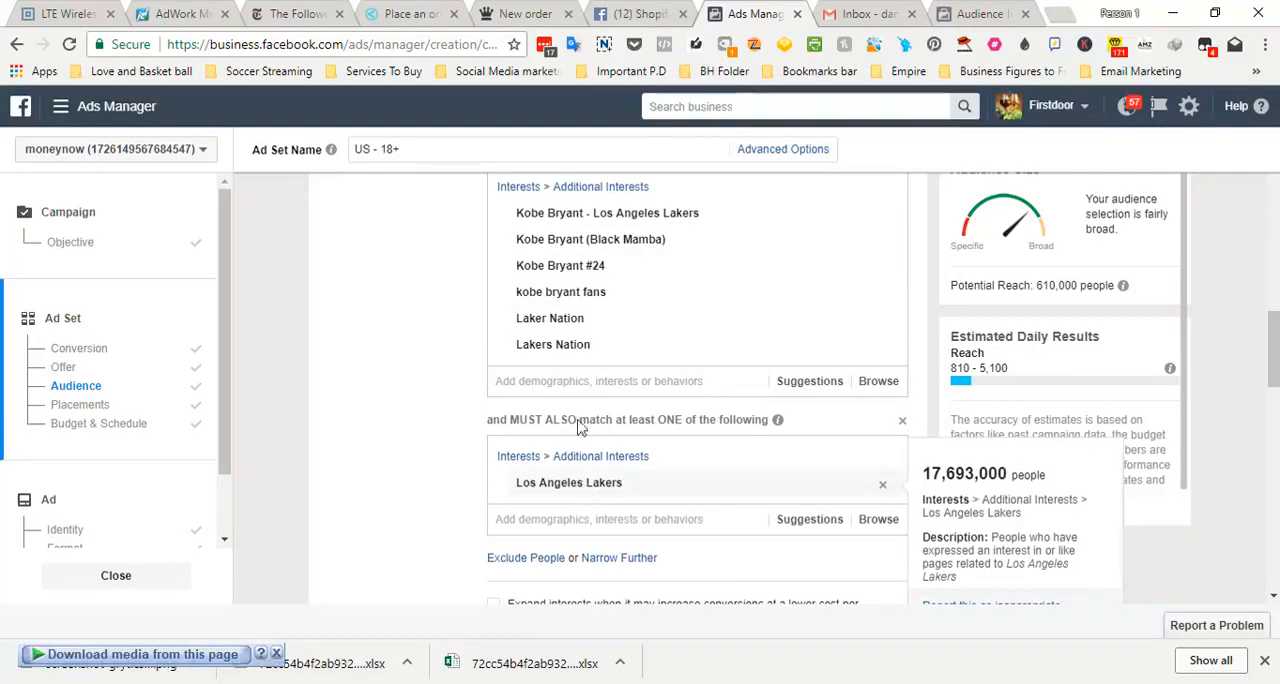
mouse_move(608, 344)
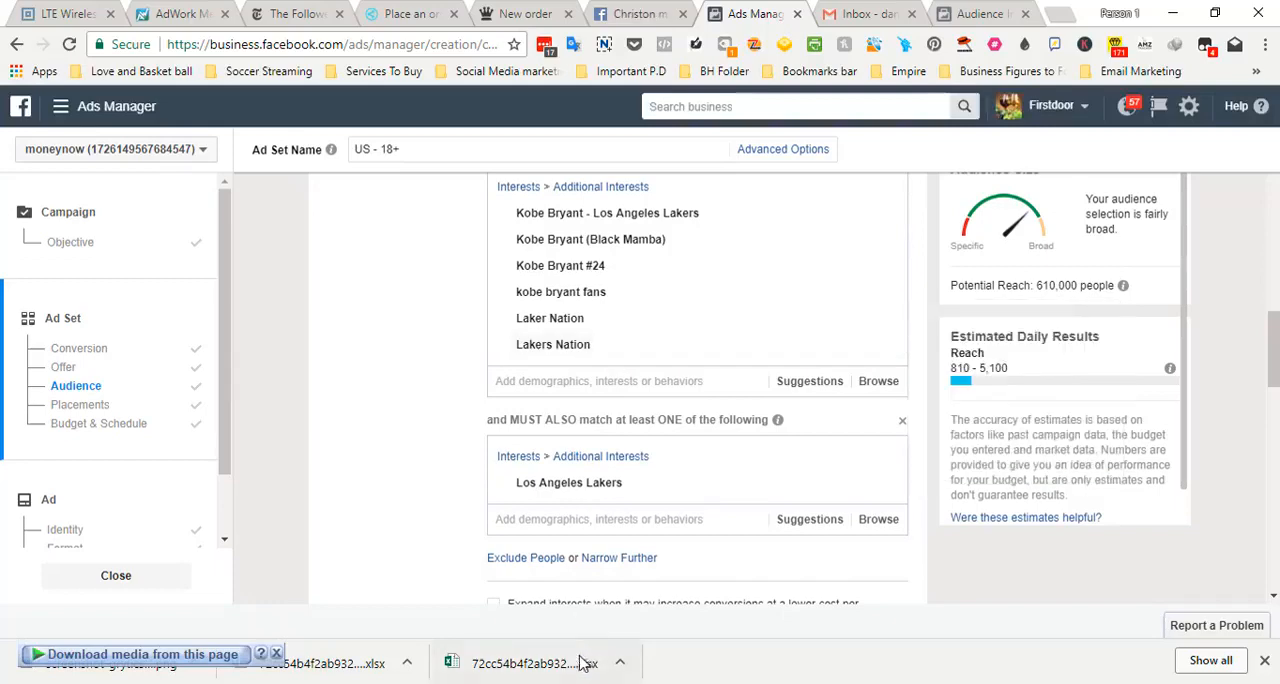
mouse_move(466, 683)
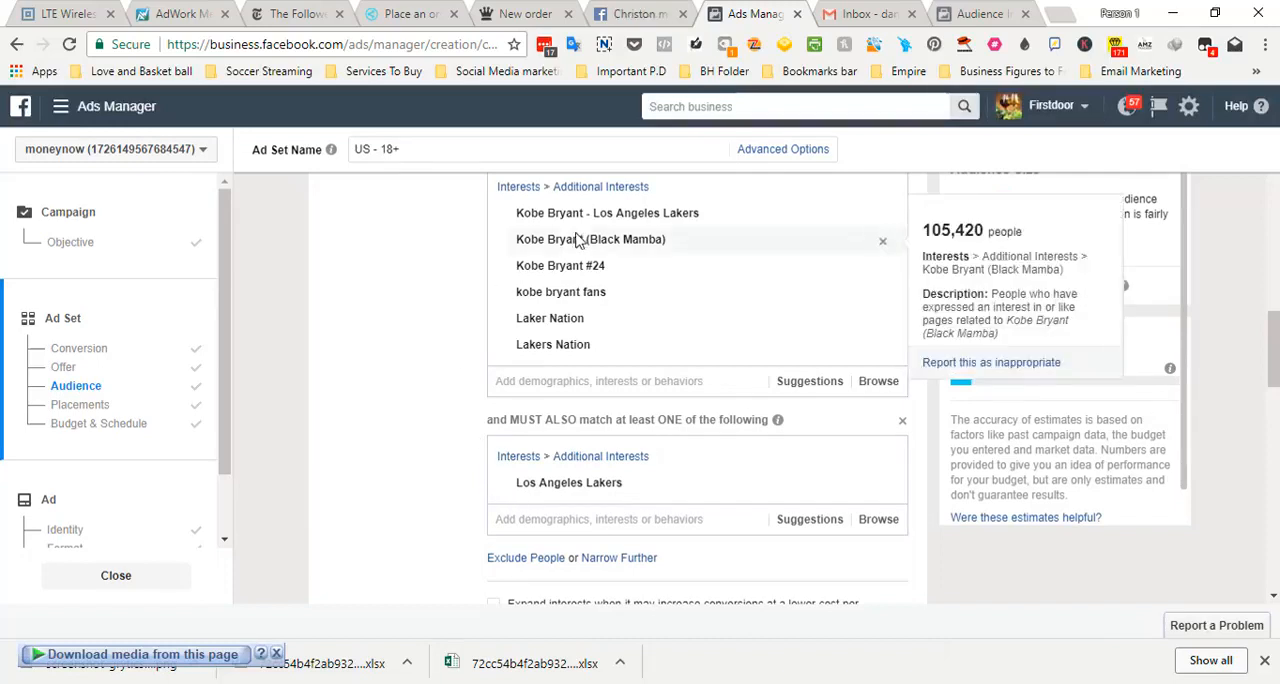
mouse_move(606, 243)
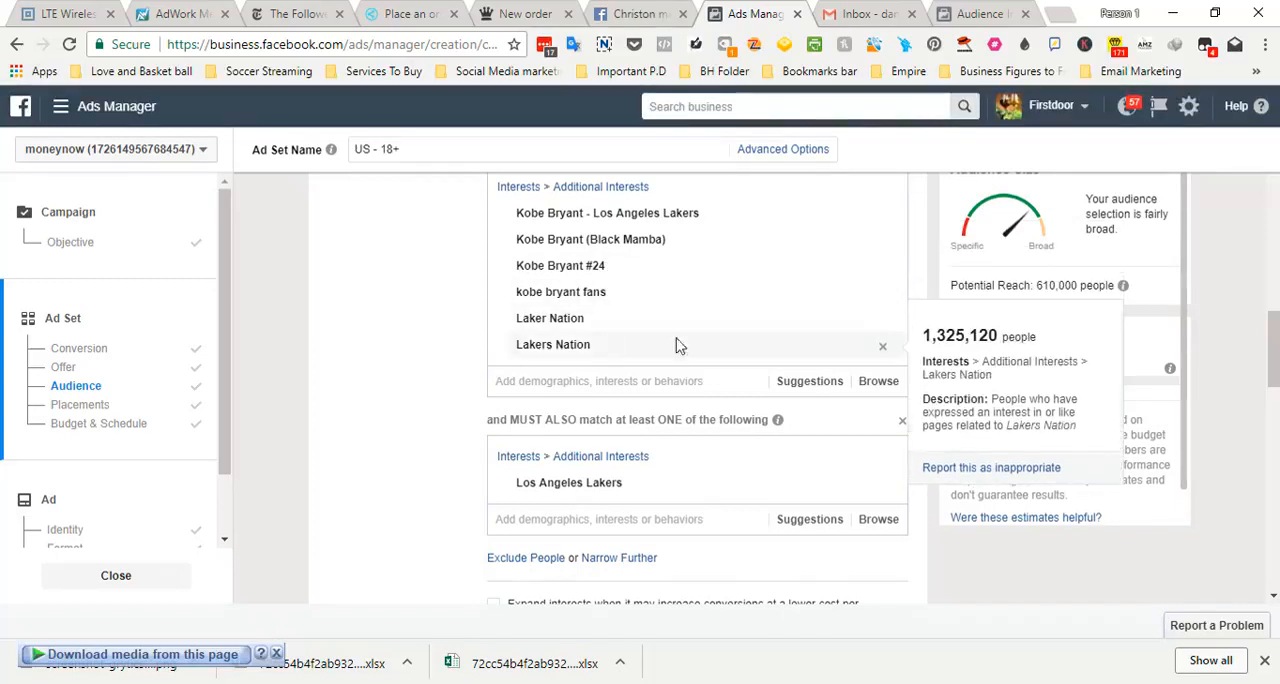
left_click(883, 352)
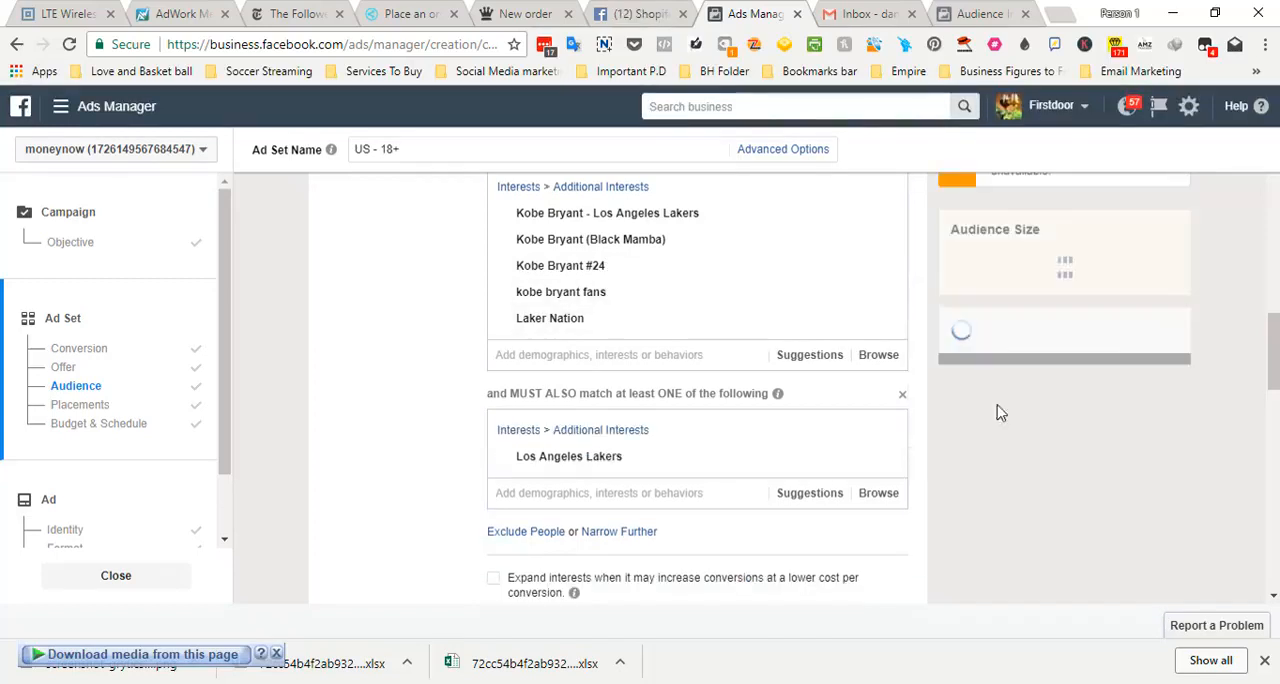
scroll(733, 410, "down", 1)
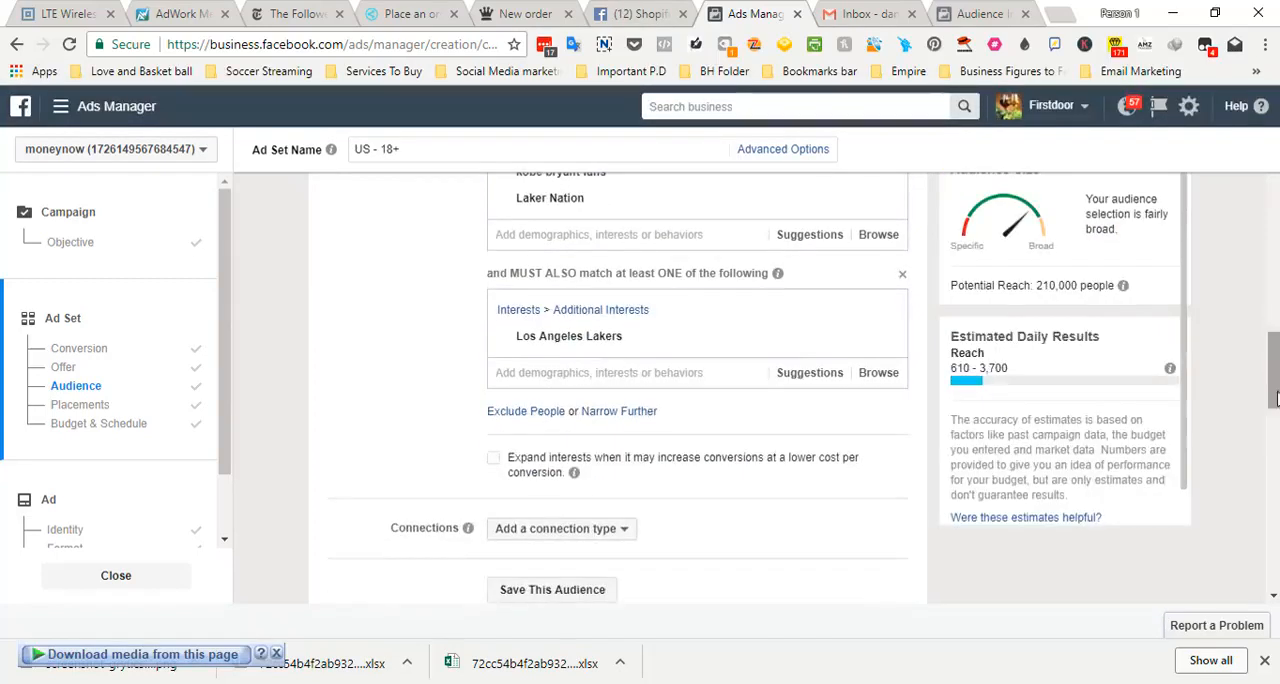
left_click(640, 412)
left_click(640, 441)
type("Lakers")
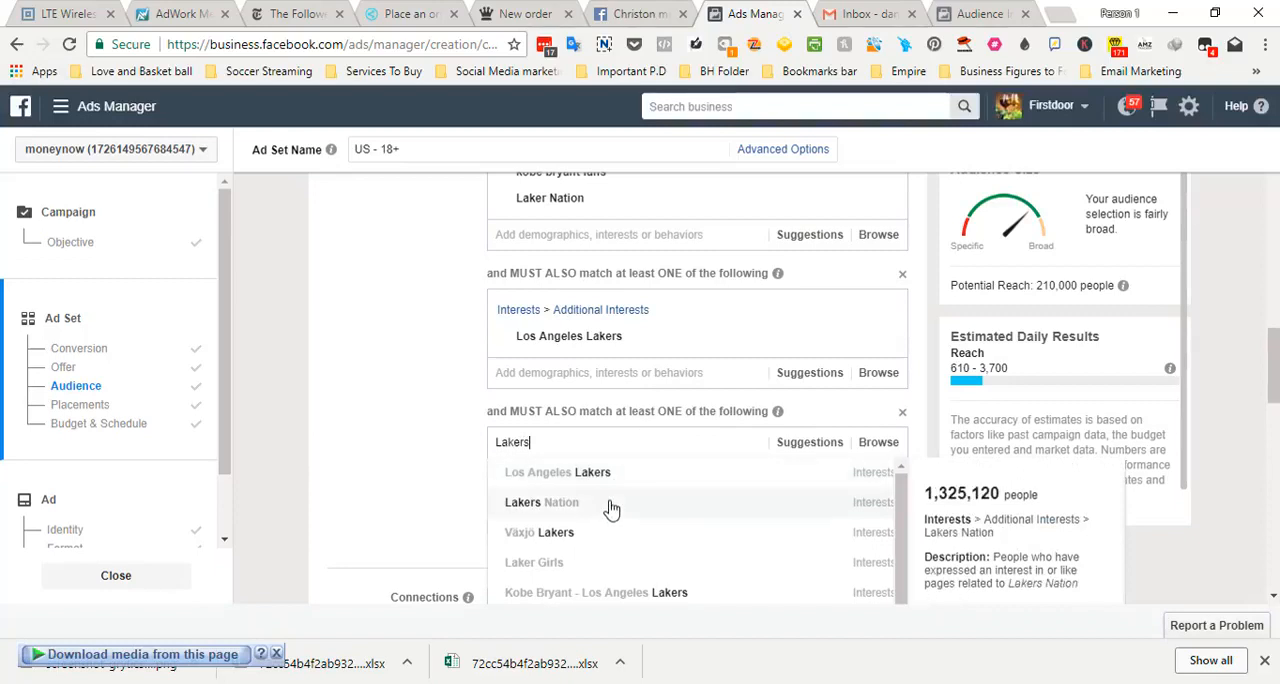
left_click(611, 510)
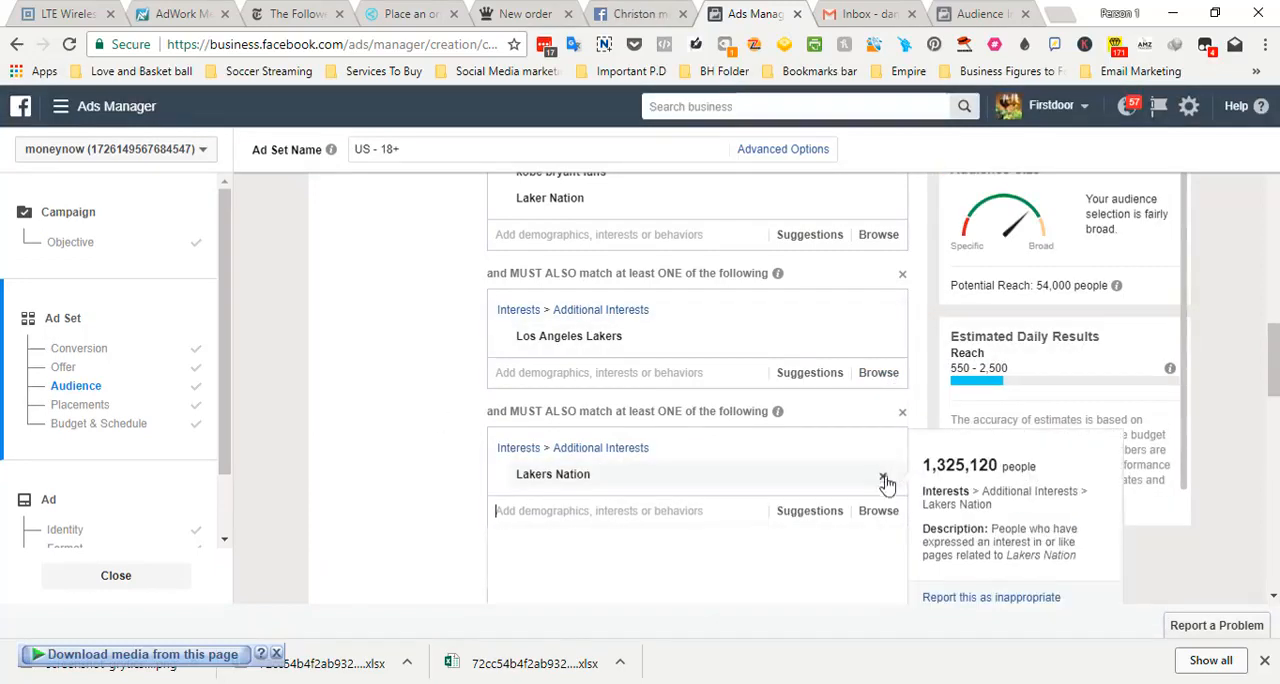
Remove Lakers Nation from the second narrowing layer and add it back to the included interests
left_click(886, 477)
left_click(601, 236)
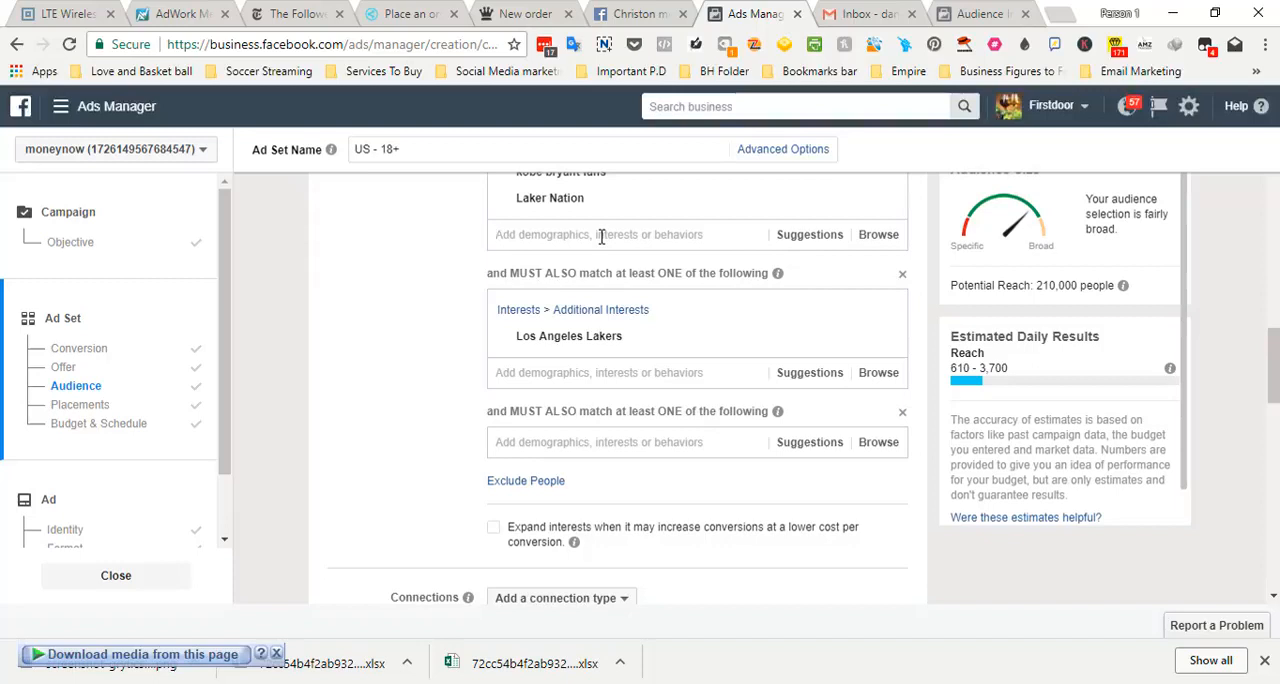
type("Lakers")
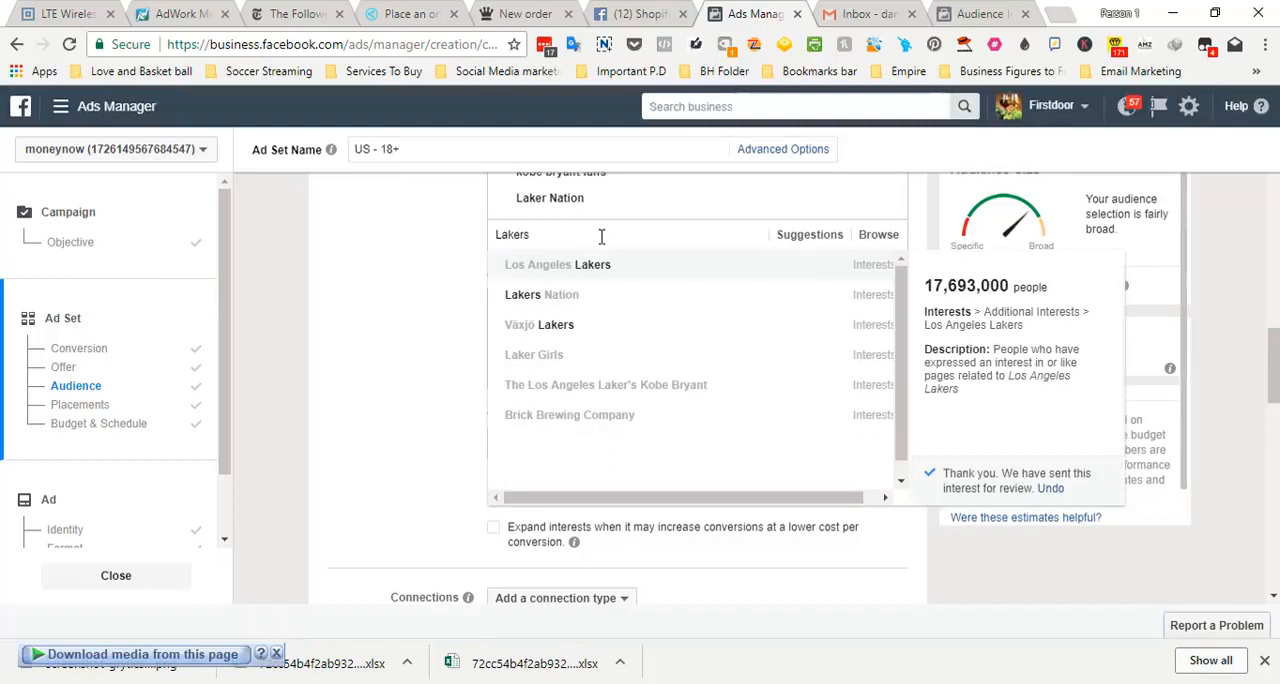
left_click(596, 294)
left_click(441, 290)
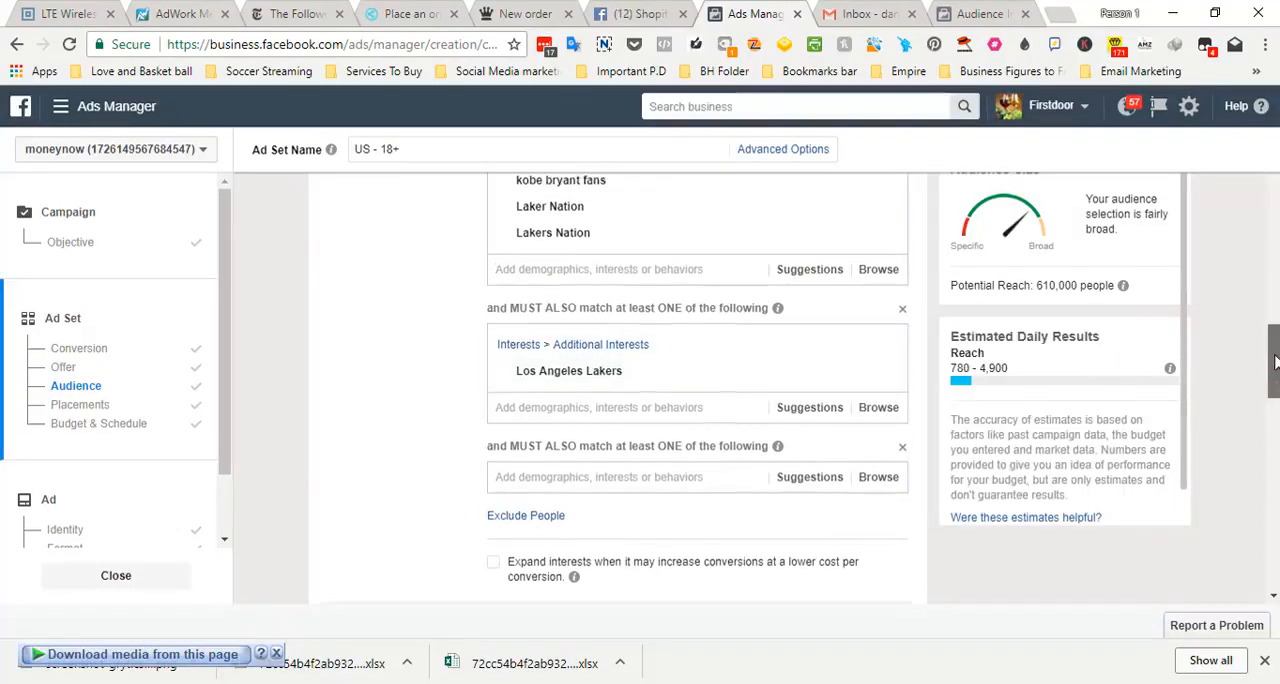
Review the included and narrowing interests, checking the size of each interest and the audience's potential reach
scroll(677, 289, "up", 1)
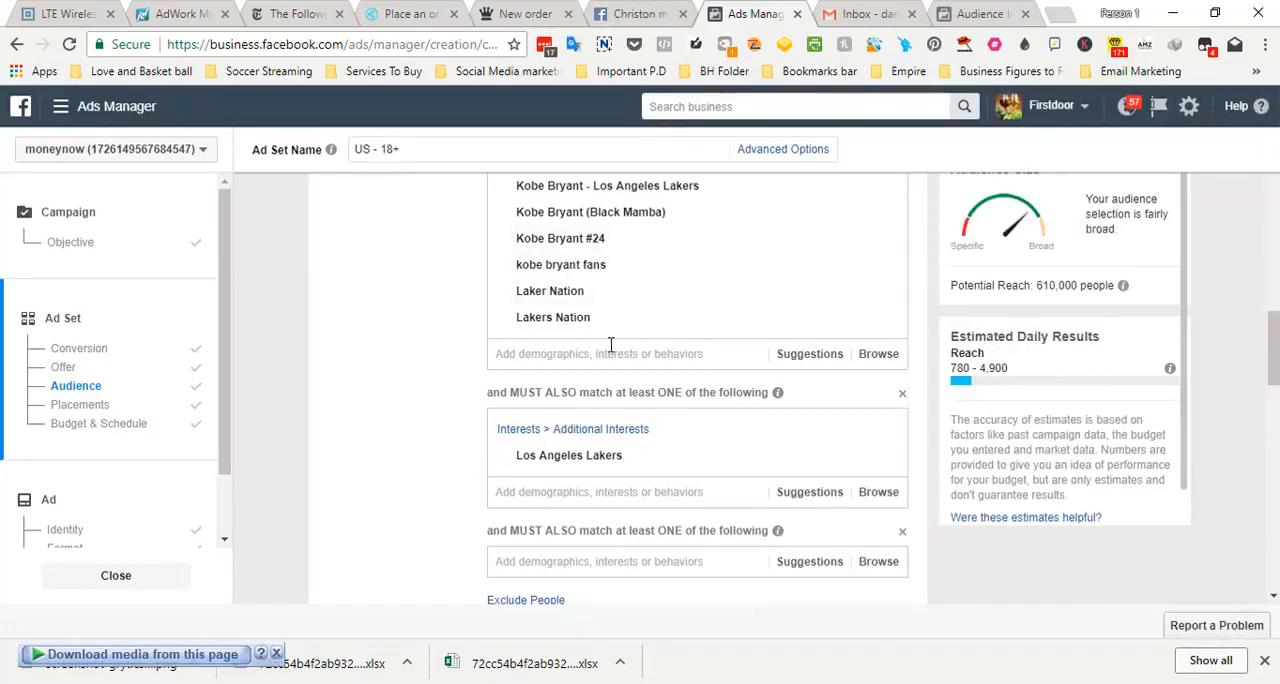
mouse_move(645, 462)
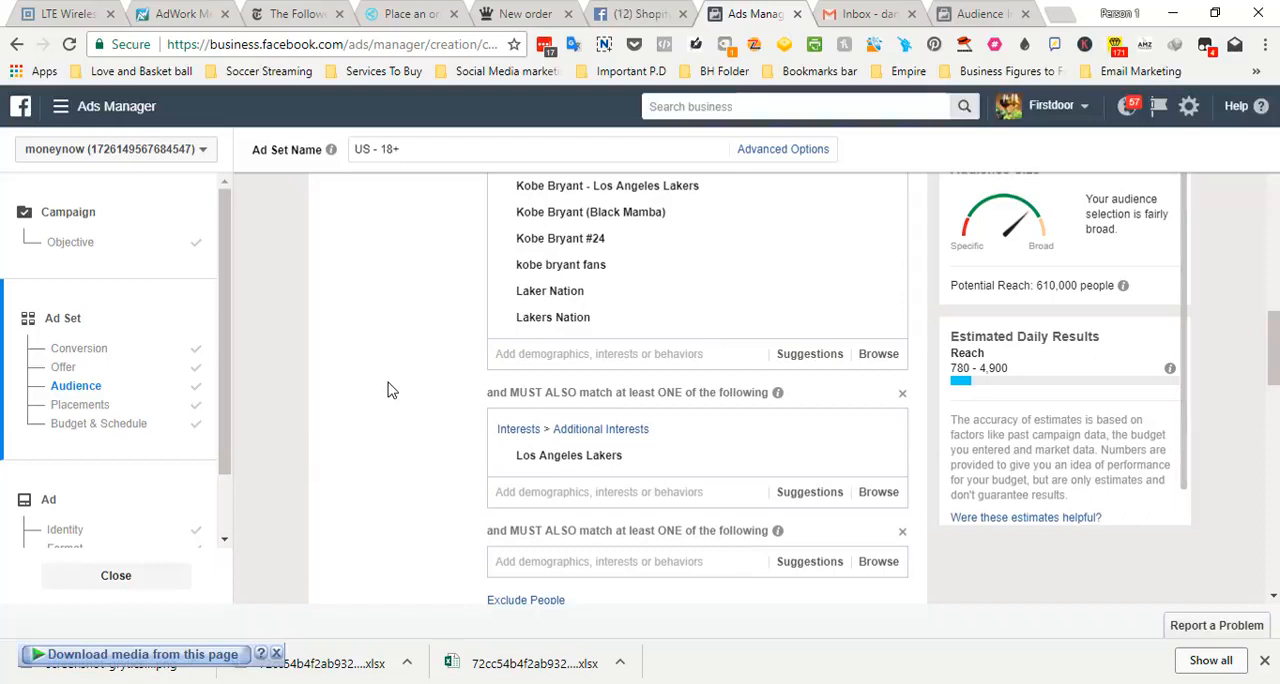
mouse_move(620, 192)
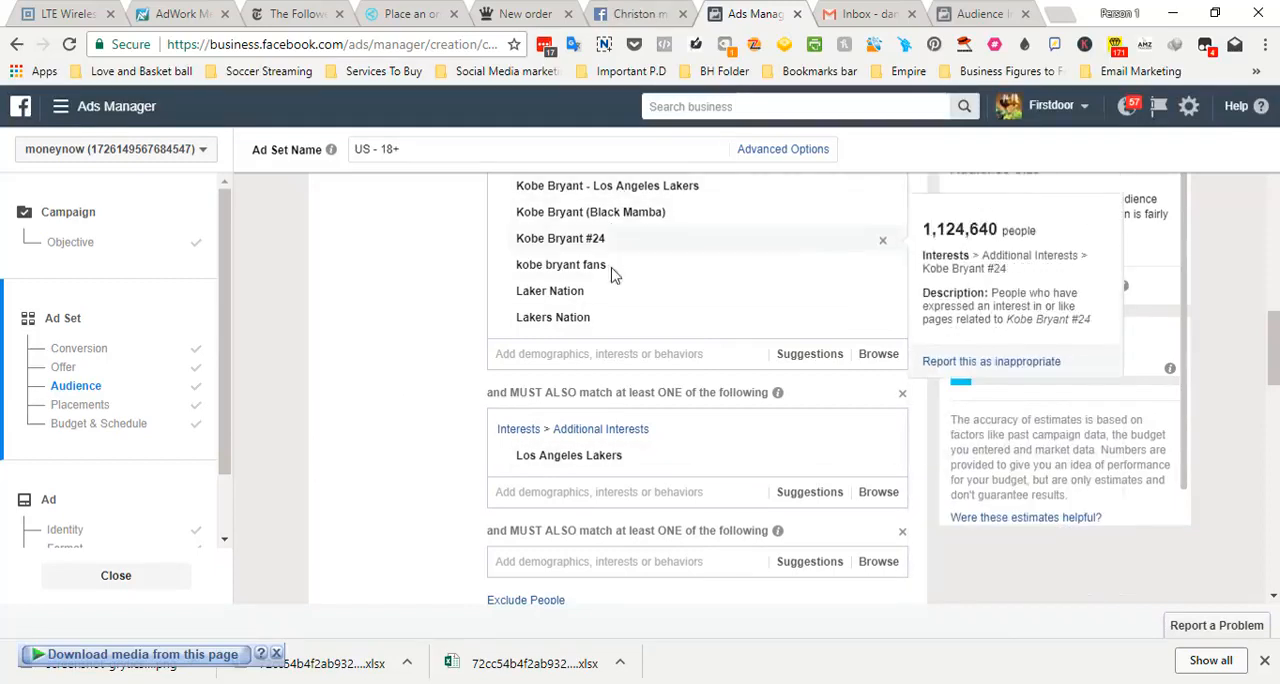
mouse_move(624, 305)
mouse_move(628, 330)
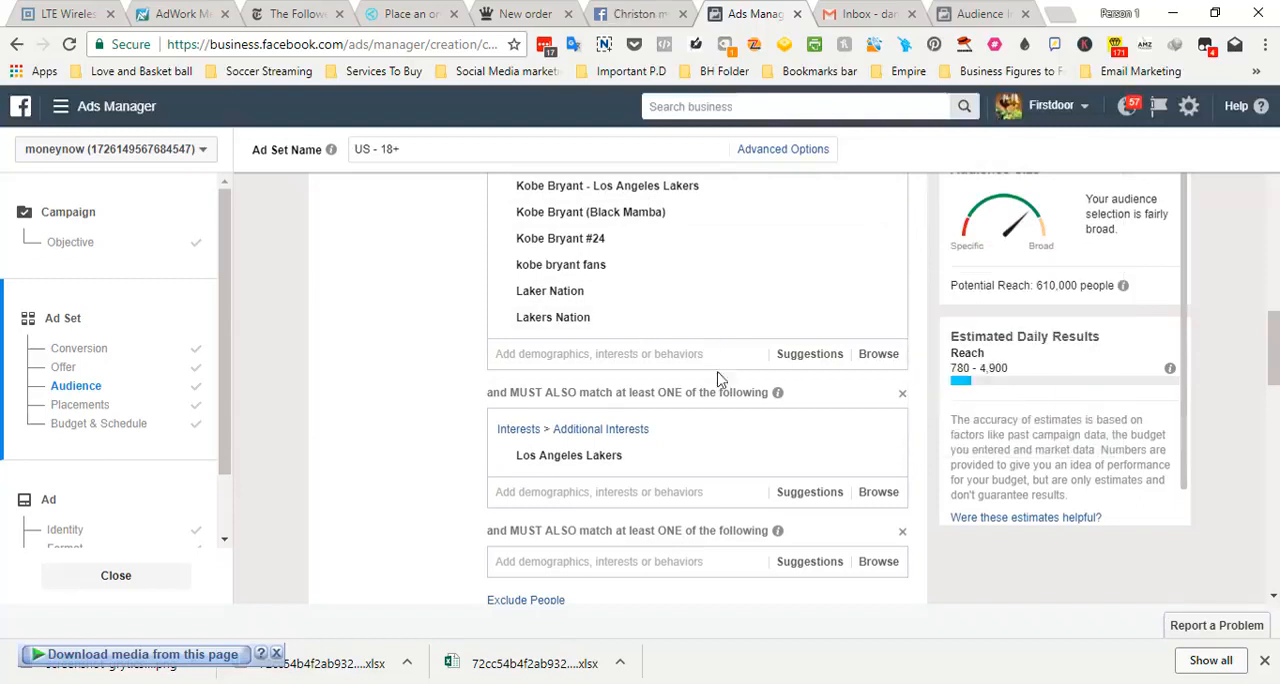
mouse_move(708, 212)
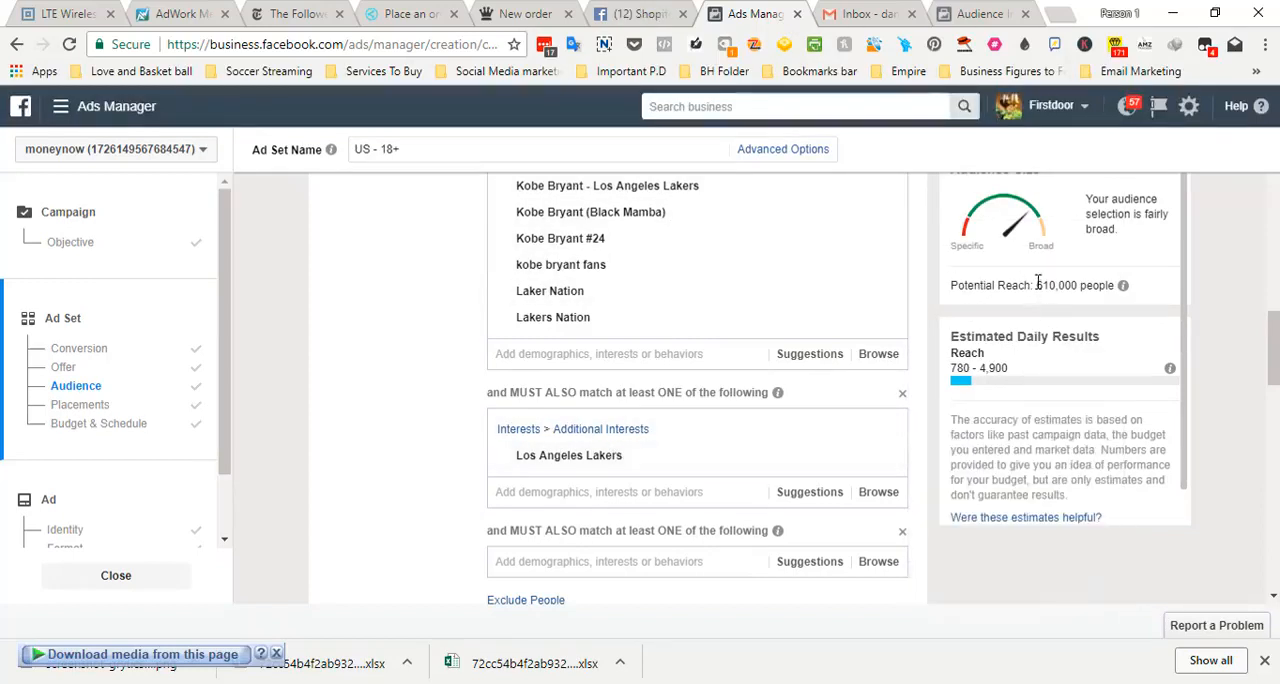
left_click_drag(1037, 285, 1058, 286)
left_click(1048, 289)
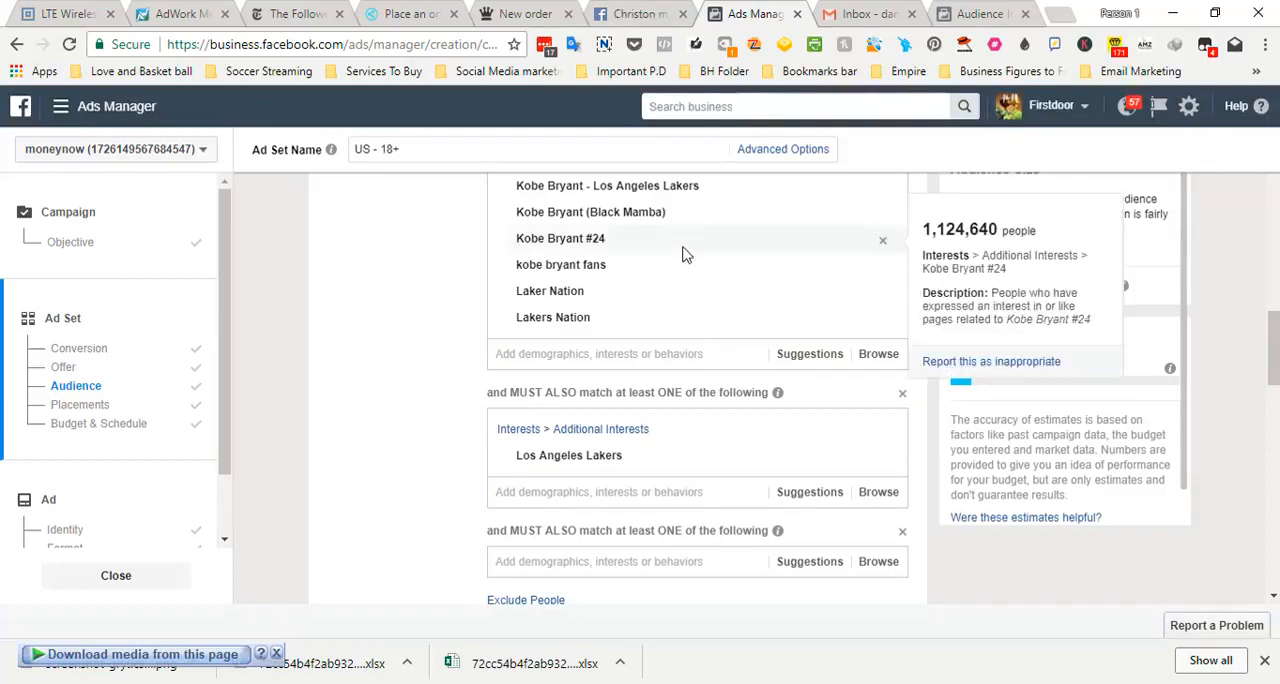
Switch to the FB Ads Video 1 presentation in PowerPoint and show slide 31, The Anatomy of a Campaign
left_click_drag(220, 379, 209, 501)
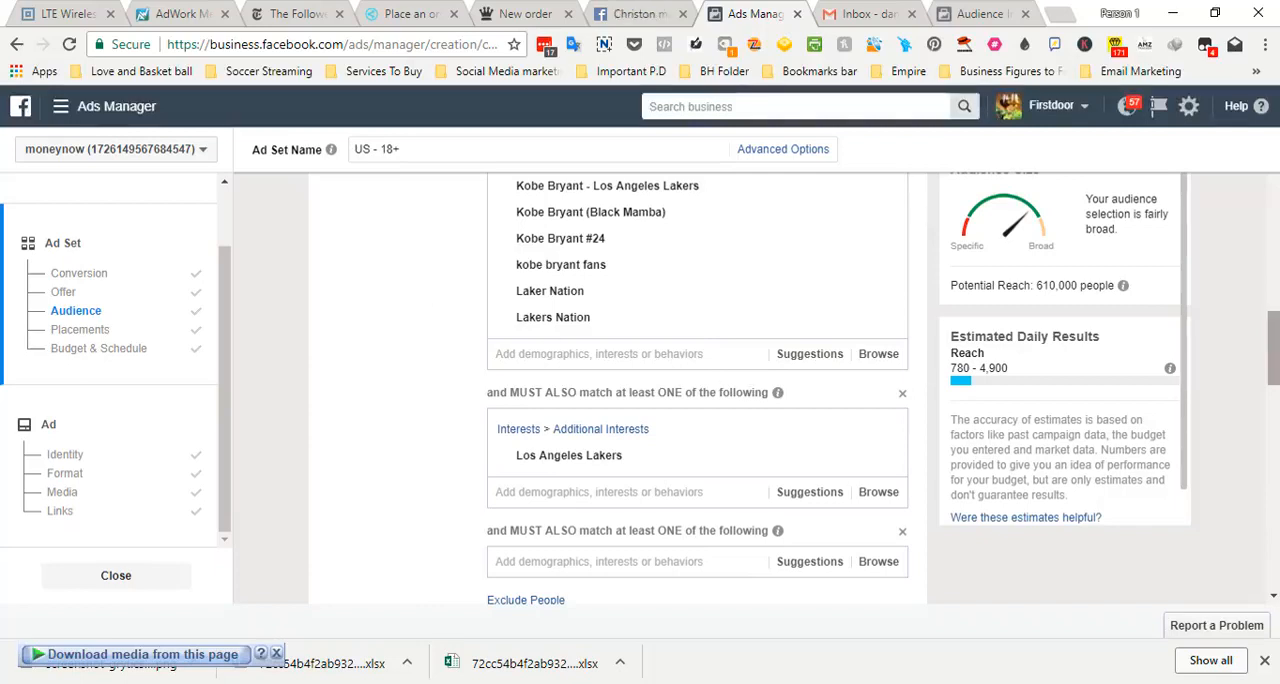
left_click(282, 683)
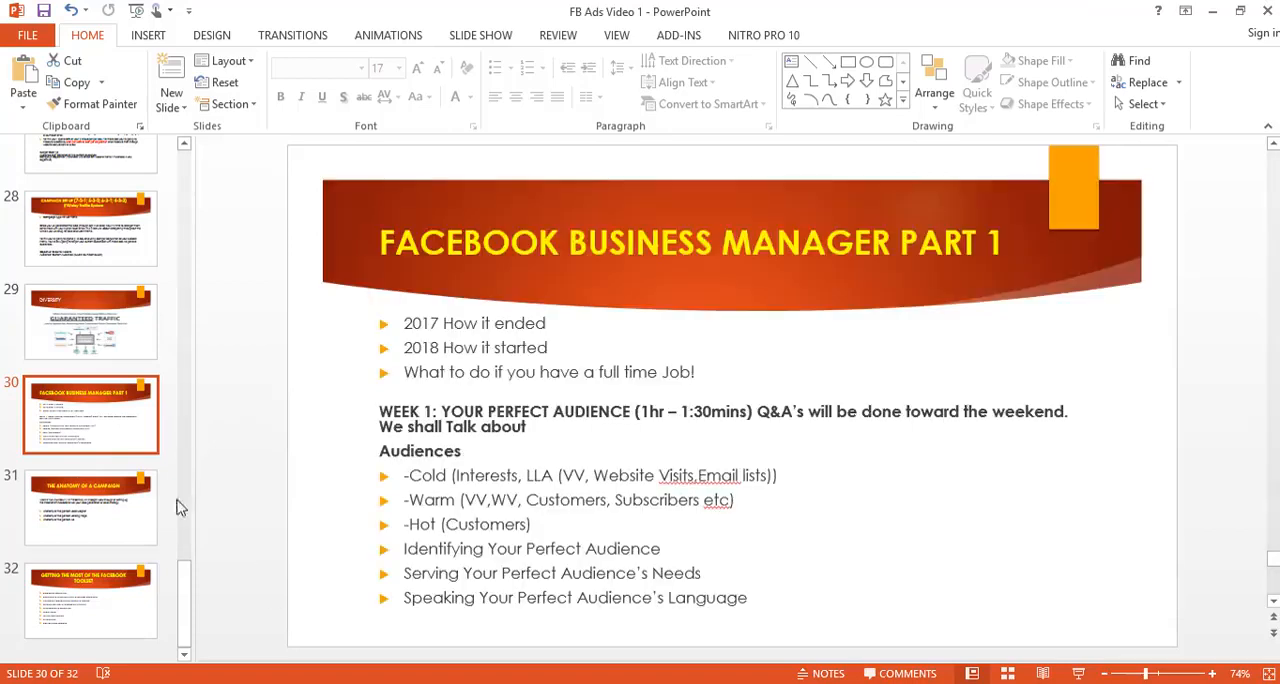
left_click(125, 497)
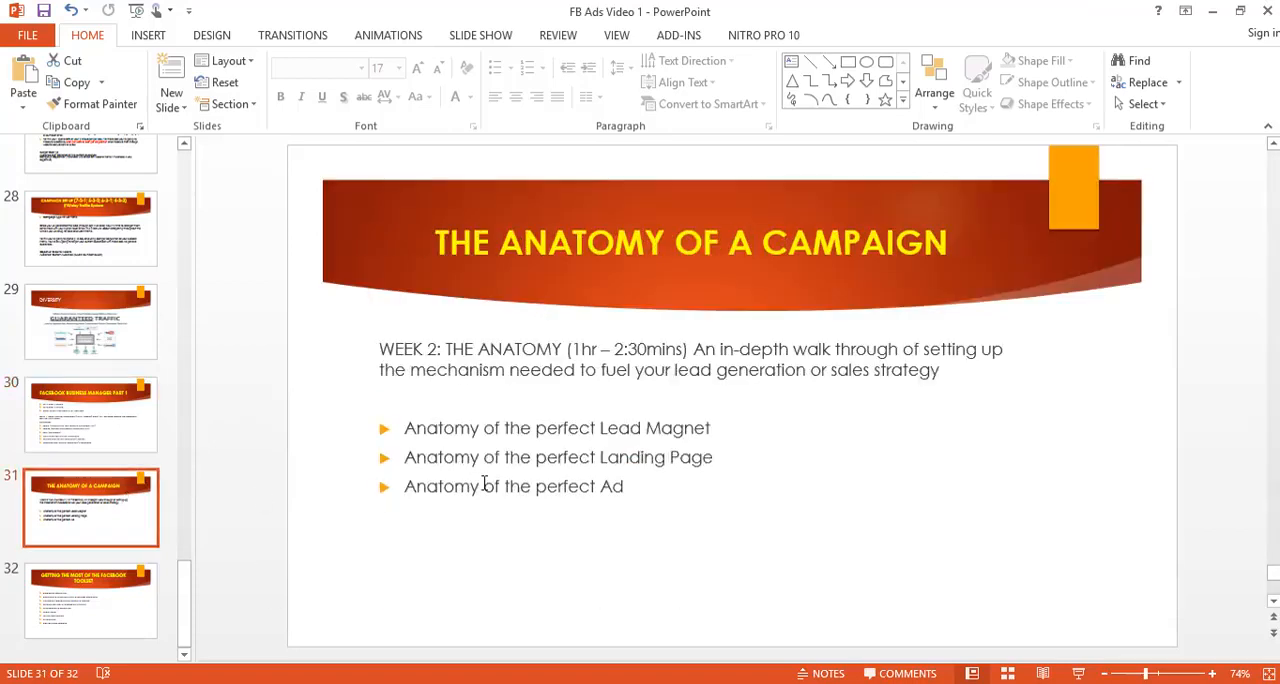